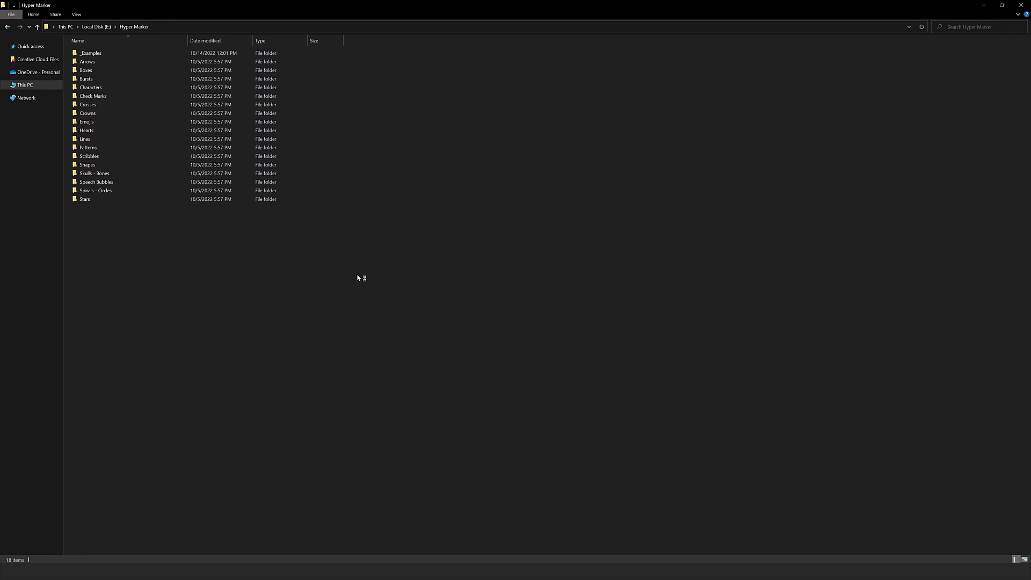
Open the _Examples folder and look through the example artwork images from 01.jpg to 10.jpg.
left_click(151, 54)
double_click(92, 57)
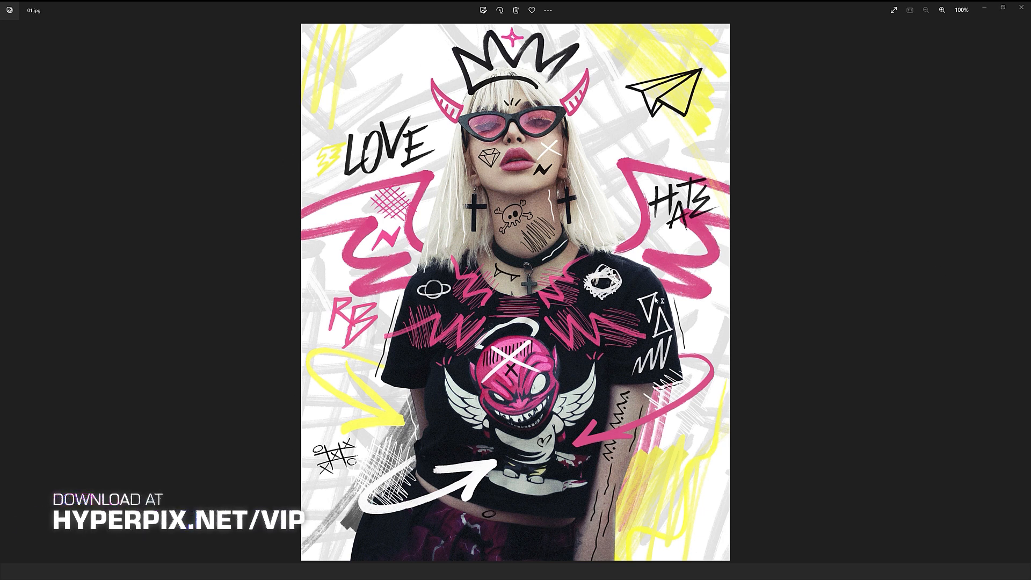
key("Right")
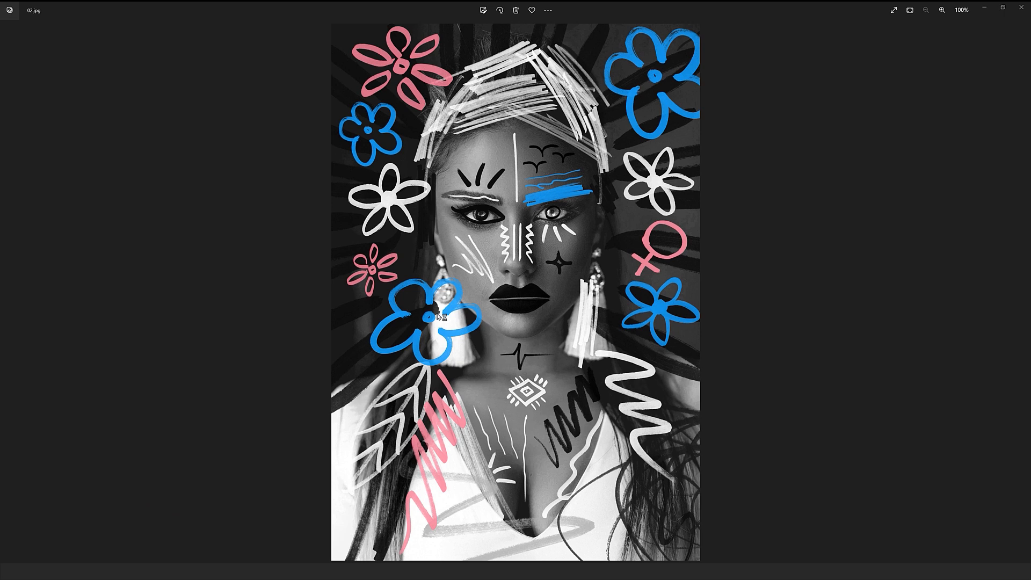
key("Right")
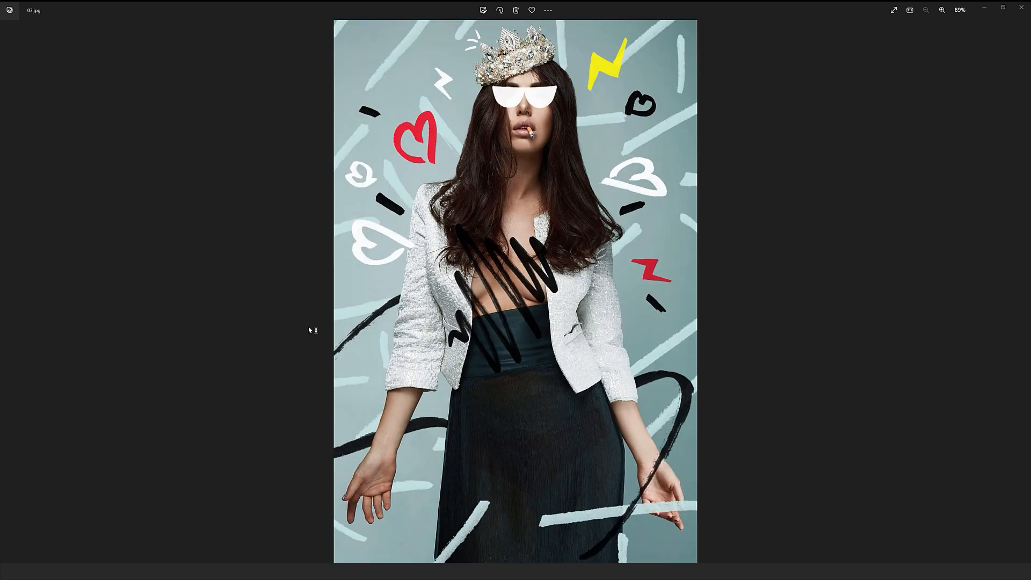
key("Right")
key("Right")
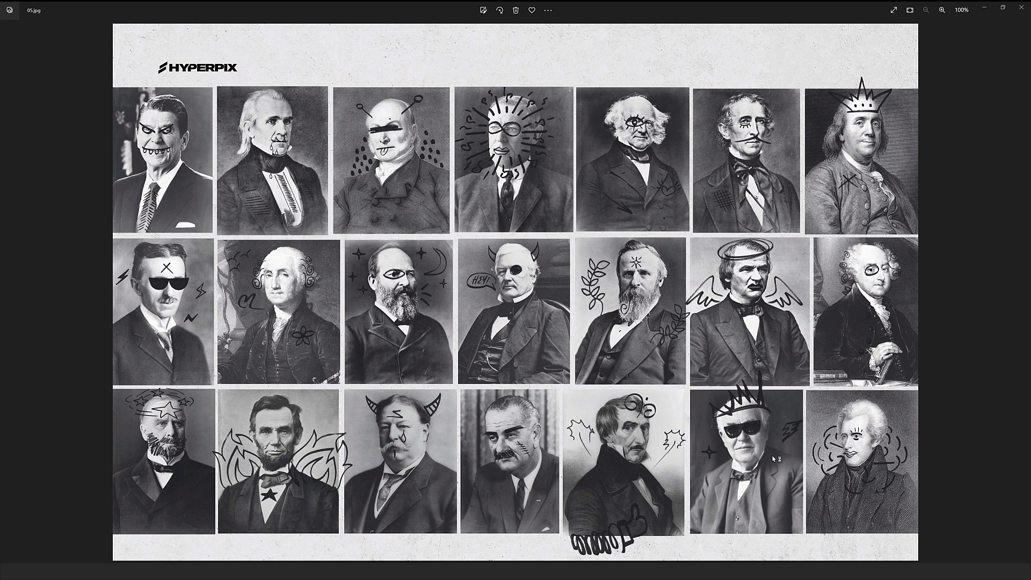
key("Right")
key("Right")
key("Right")
key("Right")
key("Right")
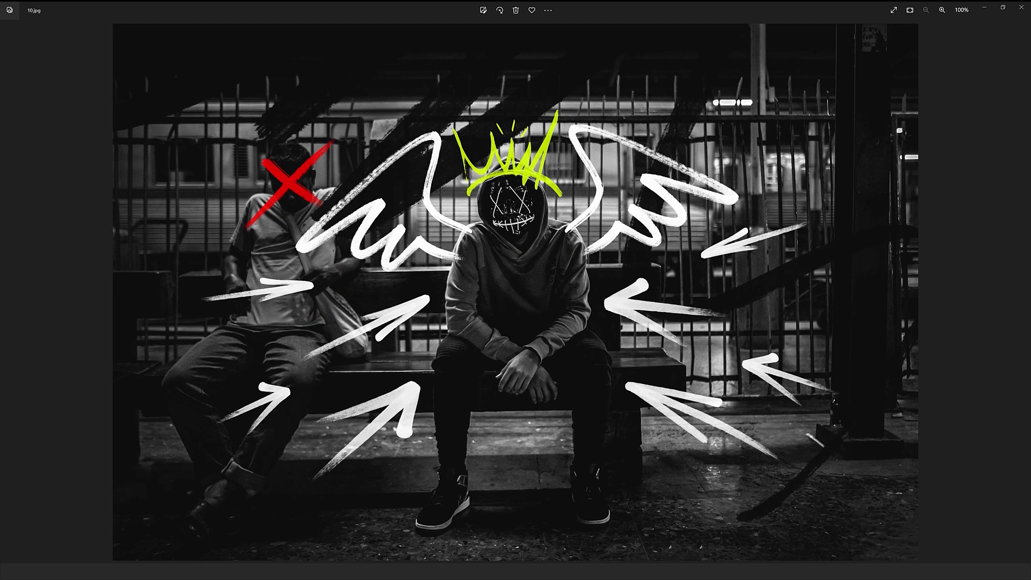
left_click(1022, 8)
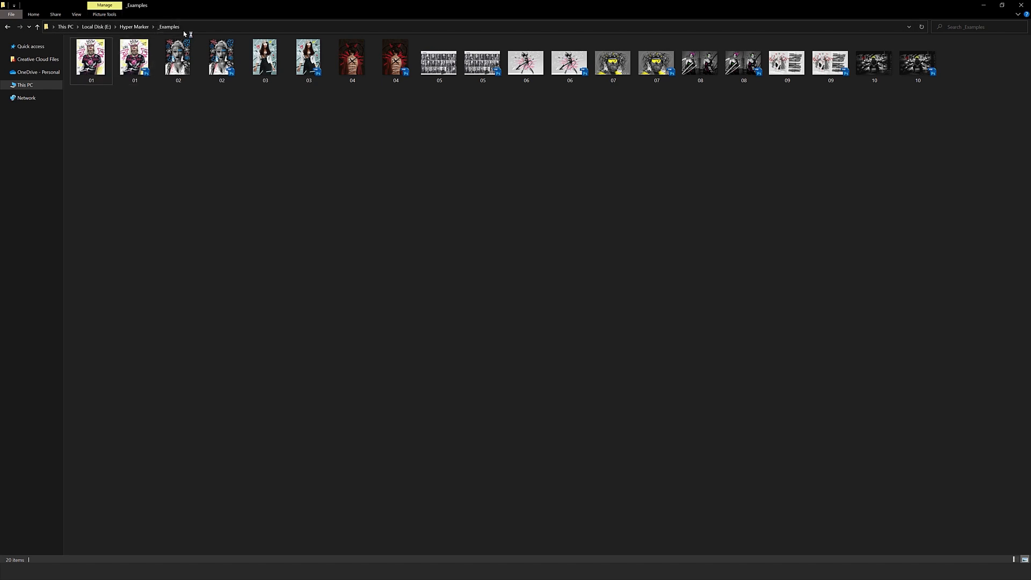
Open the 01 PSD example in Photoshop and show only the Model layer, then restore all layers' visibility.
left_click(136, 64)
double_click(136, 64)
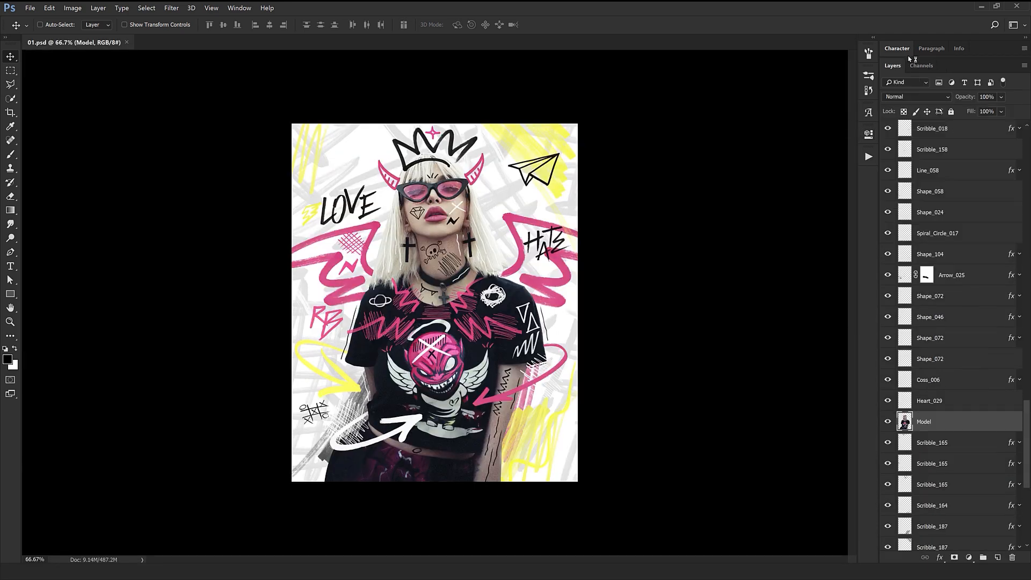
scroll(946, 260, "down", 2)
left_click(888, 247, "alt")
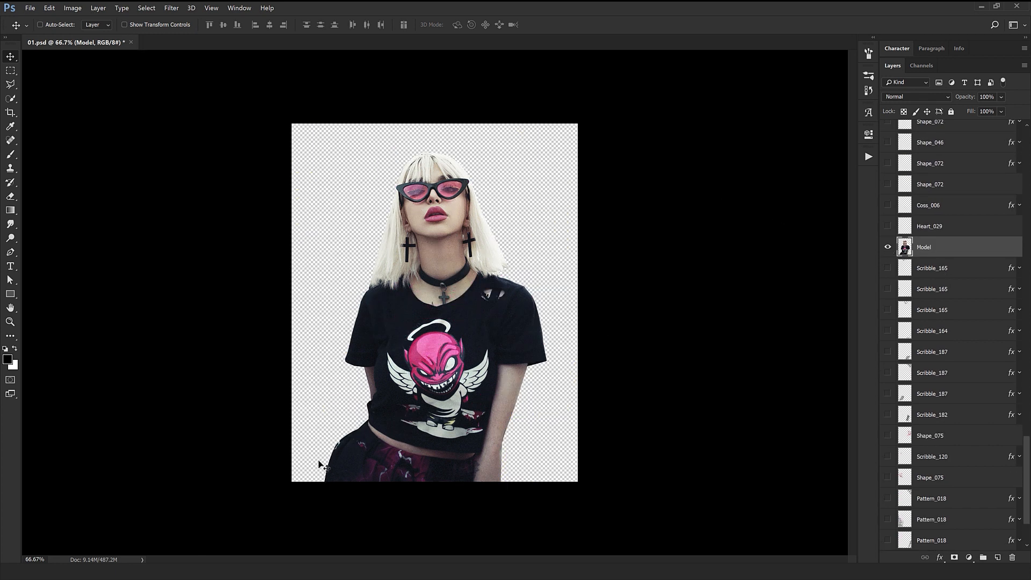
left_click(887, 248, "alt")
Try moving the Shape_072 and Scribble_182 layers and undo the moves.
left_click(931, 183)
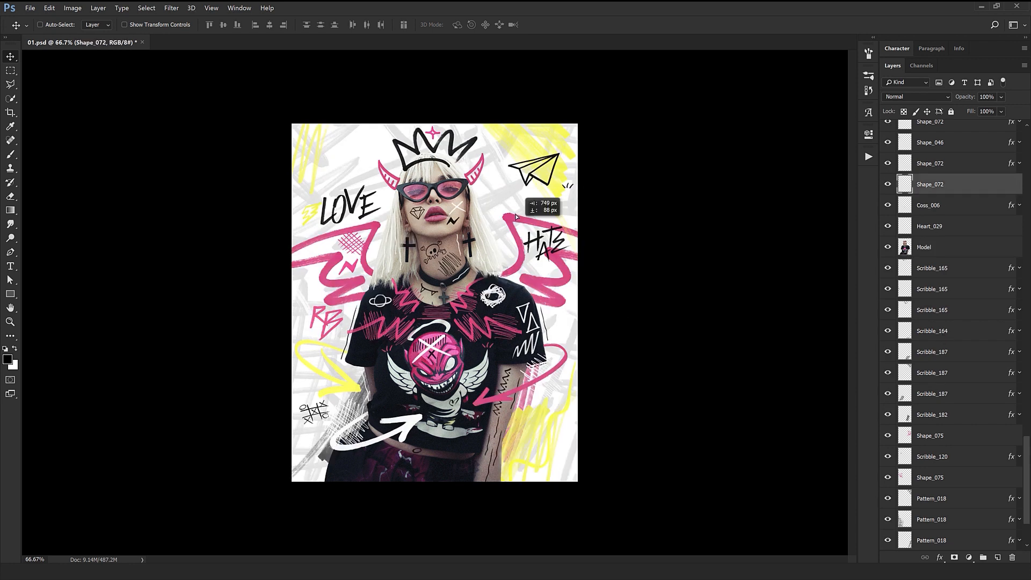
scroll(951, 369, "down", 1)
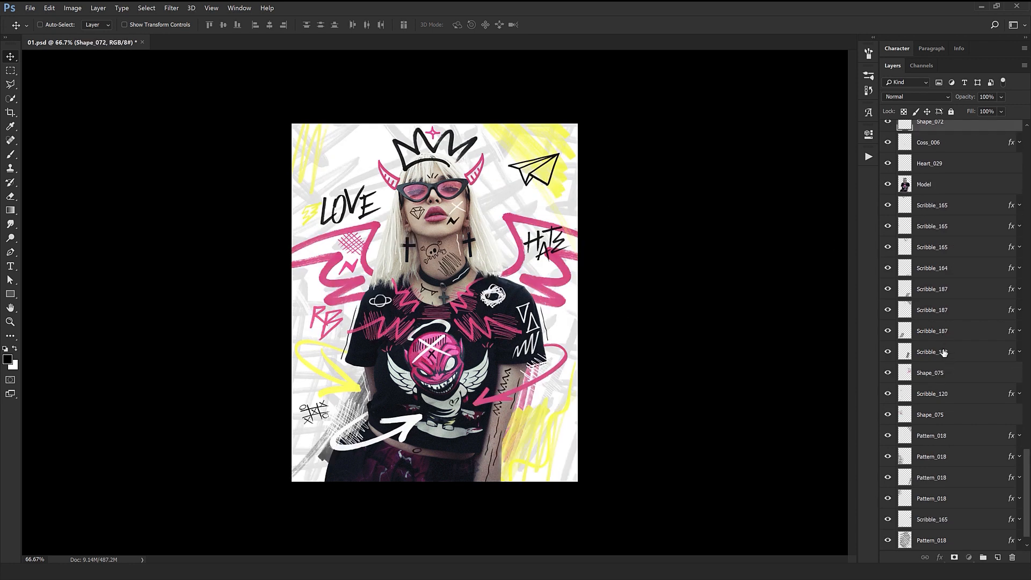
left_click(940, 353)
mouse_move(615, 258)
left_mouse_down()
mouse_move(587, 244)
mouse_move(654, 260)
mouse_move(648, 275)
left_mouse_up()
key("ctrl+z")
scroll(945, 456, "down", 1)
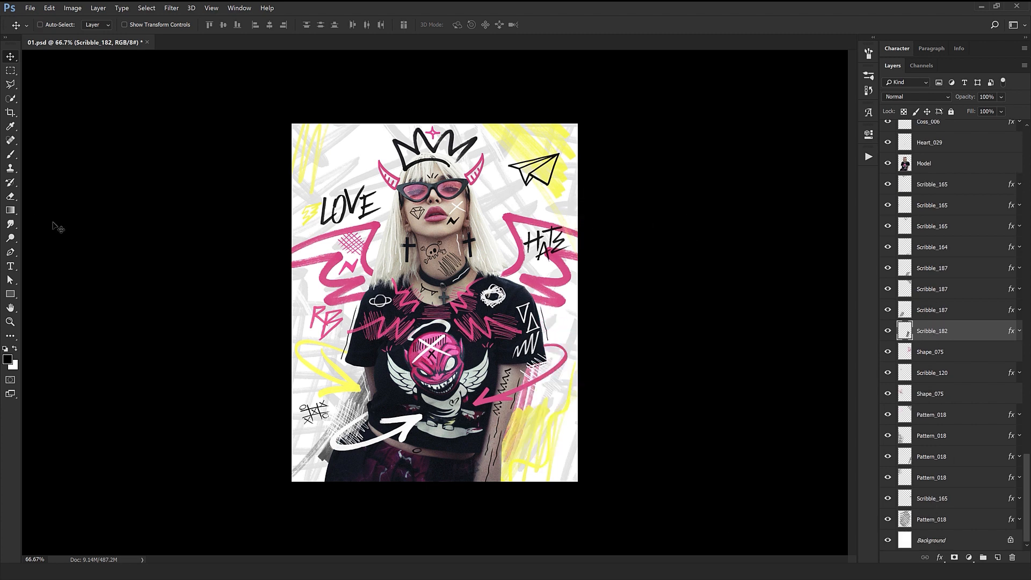
Try moving the lowest Pattern_018 layer and one of the Line_058 layers, and undo the moves.
left_click(944, 523)
mouse_move(591, 304)
left_mouse_down()
mouse_move(547, 282)
mouse_move(287, 447)
mouse_move(585, 299)
left_mouse_up()
key("ctrl+z")
scroll(985, 340, "up", 1)
scroll(985, 340, "up", 9)
left_click(956, 210)
left_click_drag(495, 407, 478, 296)
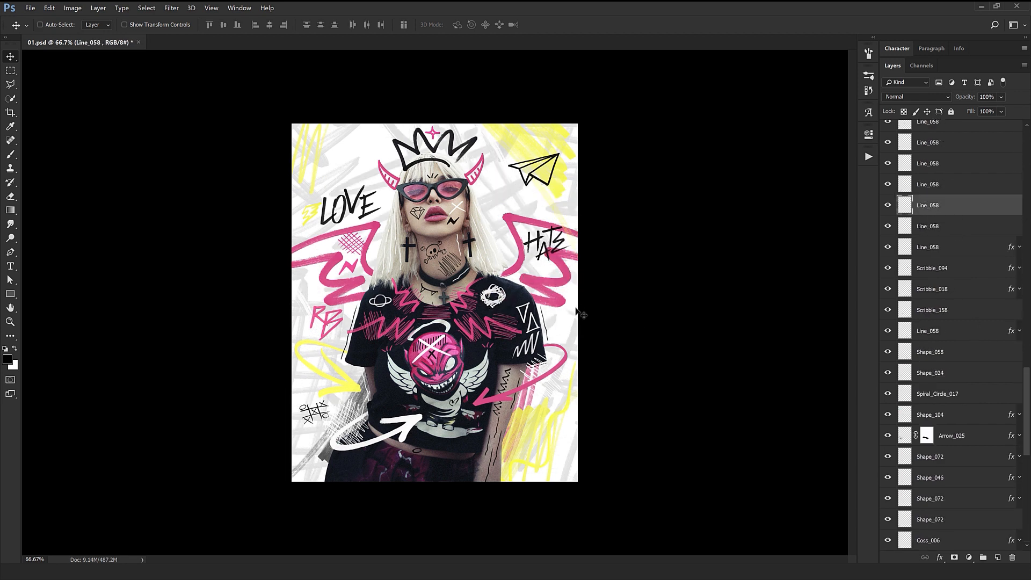
Switch to File Explorer and open the Arrows folder inside Hyper Marker.
left_click(71, 571)
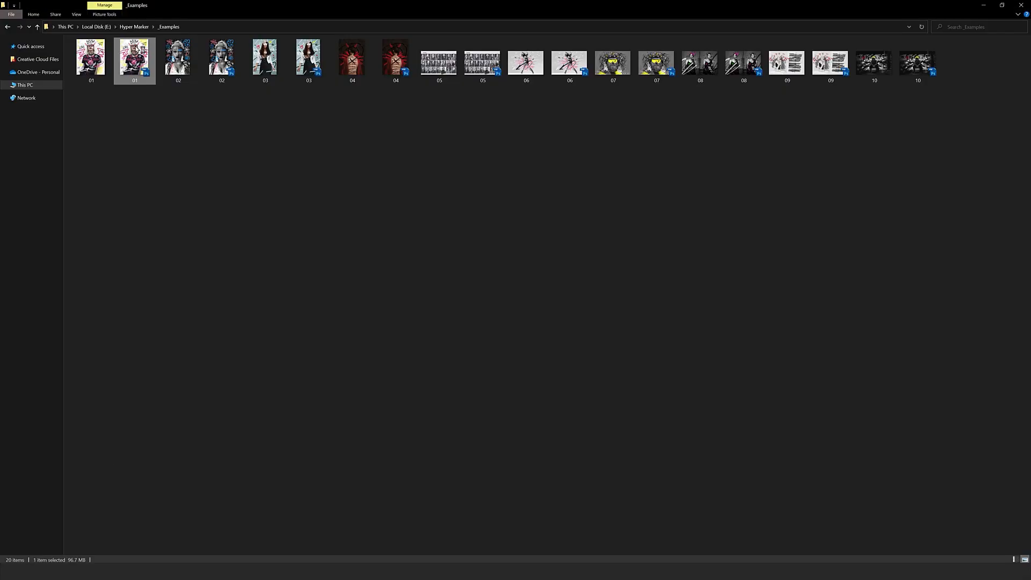
left_click(139, 29)
left_click(222, 232)
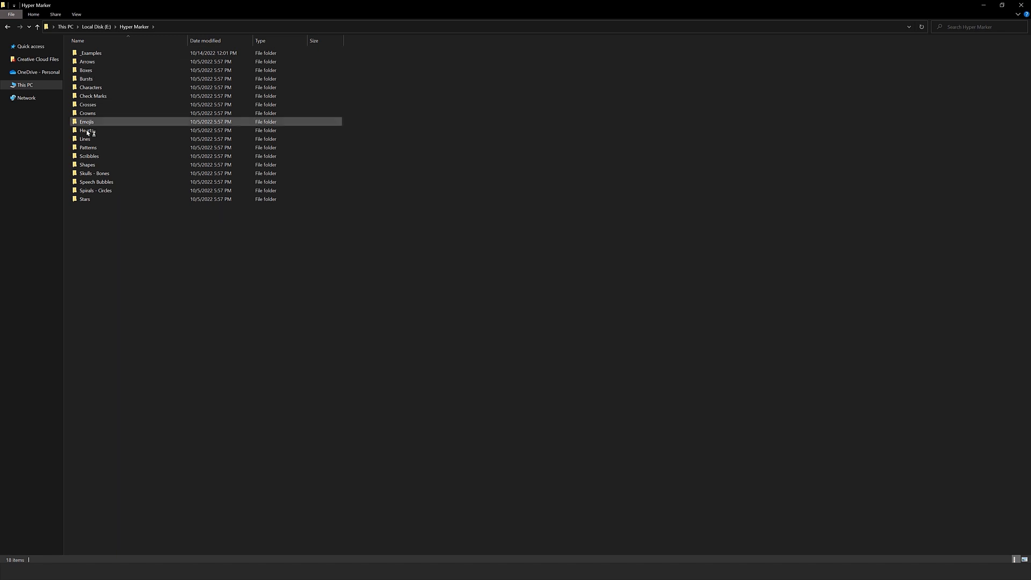
double_click(93, 63)
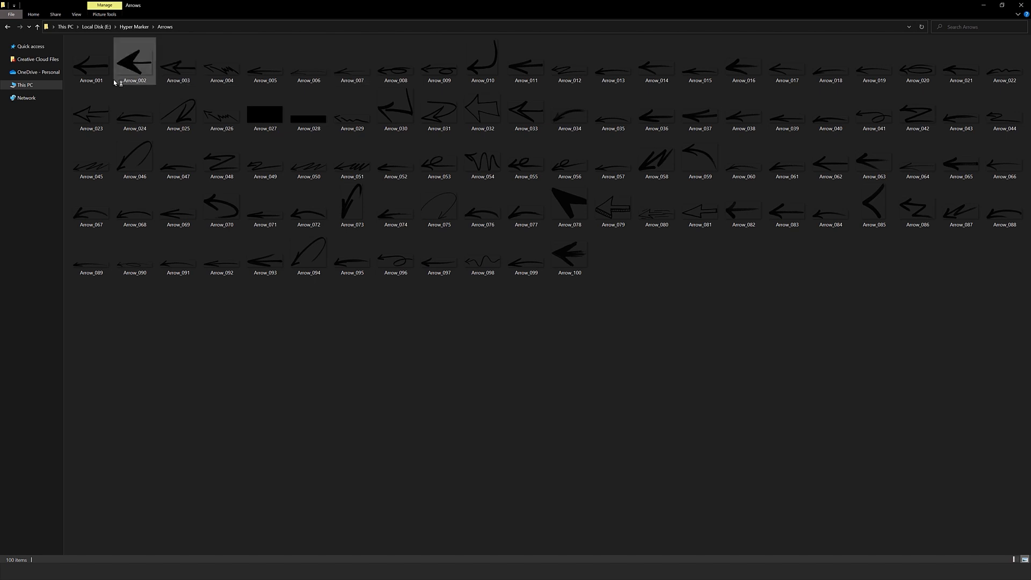
Look through the first arrow images in an enlarged viewer, starting with Arrow_001, and close it.
double_click(91, 66)
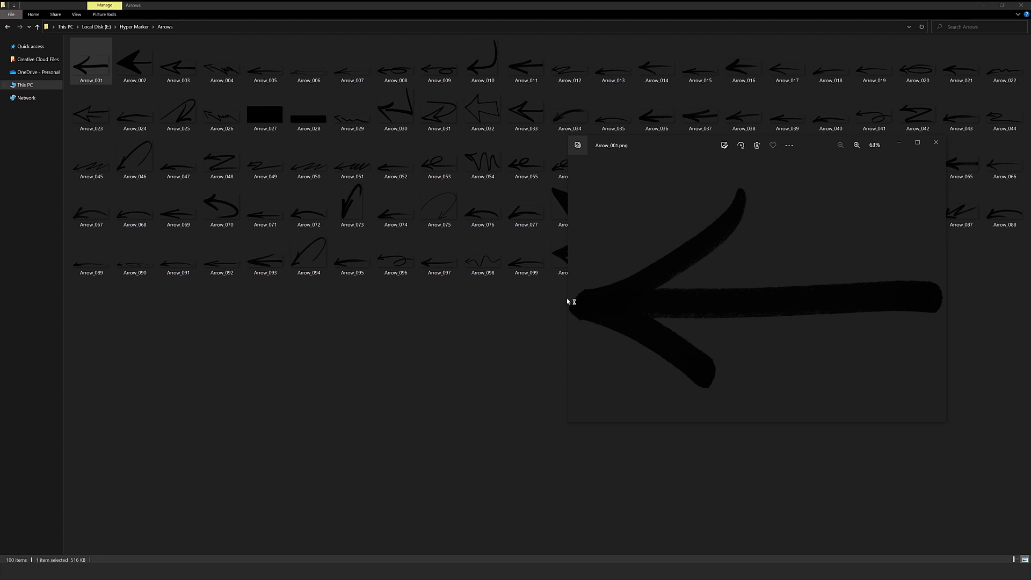
left_click(918, 143)
key("Right")
key("Right")
key("Right")
key("Right")
key("Right")
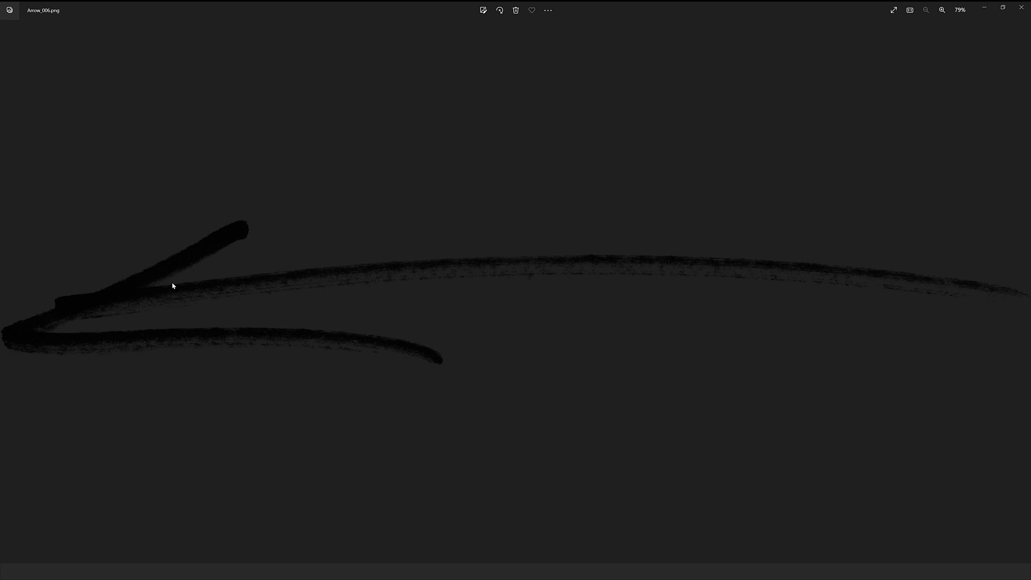
left_click(1021, 292)
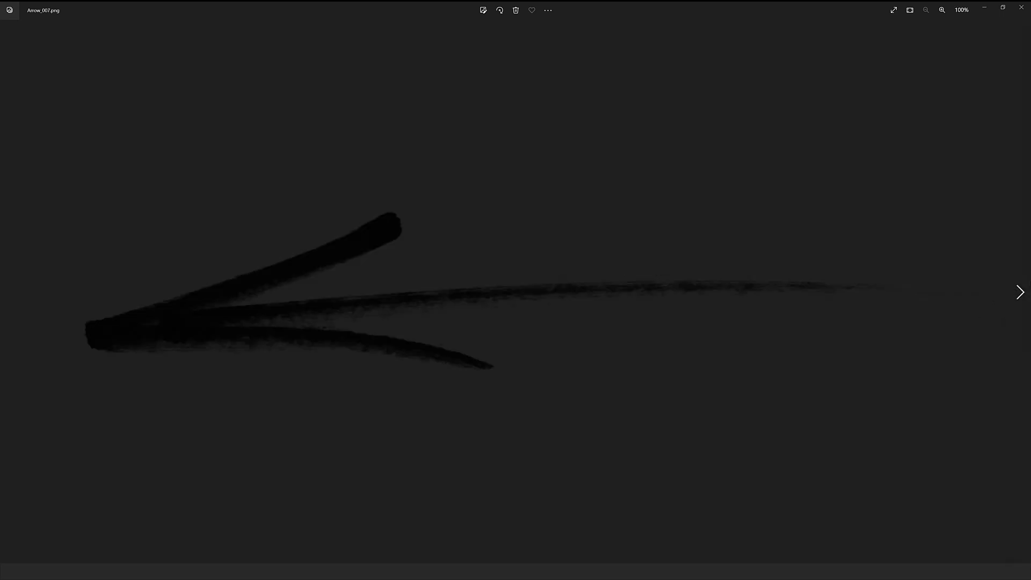
left_click(1021, 292)
left_click(1021, 292)
left_click(1020, 292)
left_click(1030, 285)
left_click(1030, 285)
left_click(10, 292)
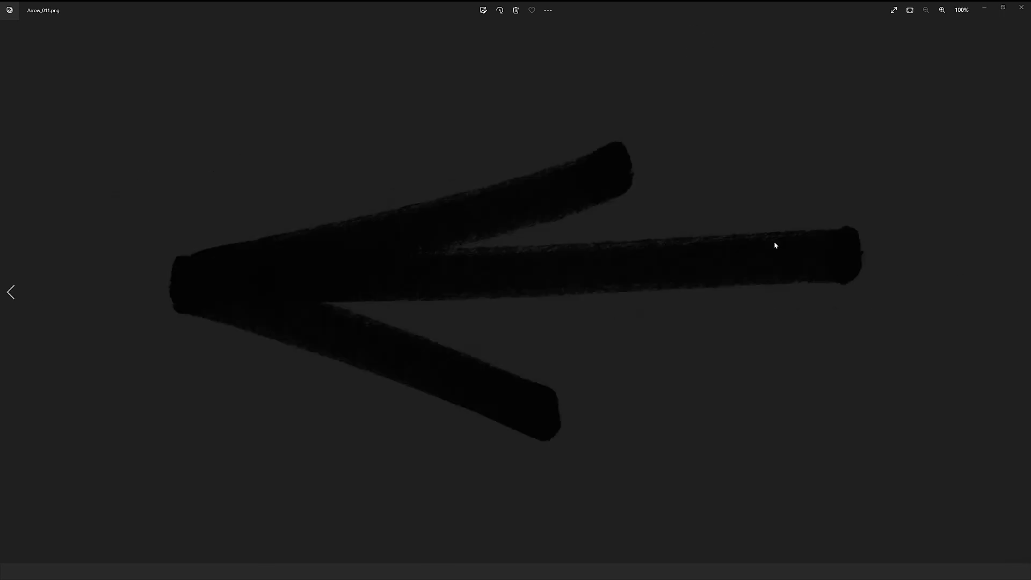
left_click(1021, 8)
left_click(1024, 9)
Place the Arrow_073 image from the Arrows folder into the 01.psd document in Photoshop.
left_click(398, 320)
left_click_drag(347, 206, 473, 355)
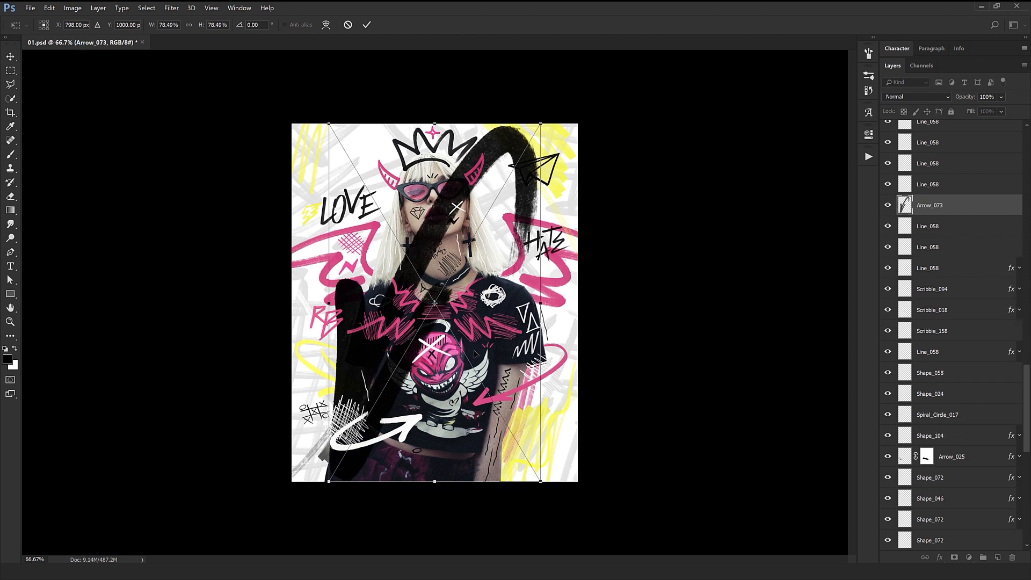
key("Return")
Shrink and rotate the placed arrow and position it below the paper plane, pointing toward the model's face.
left_click_drag(415, 396, 427, 232)
key("ctrl+t")
left_click_drag(552, 317, 468, 173)
key("Return")
left_click_drag(534, 209, 496, 330)
key("ctrl+t")
key("Return")
left_click_drag(336, 360, 487, 398)
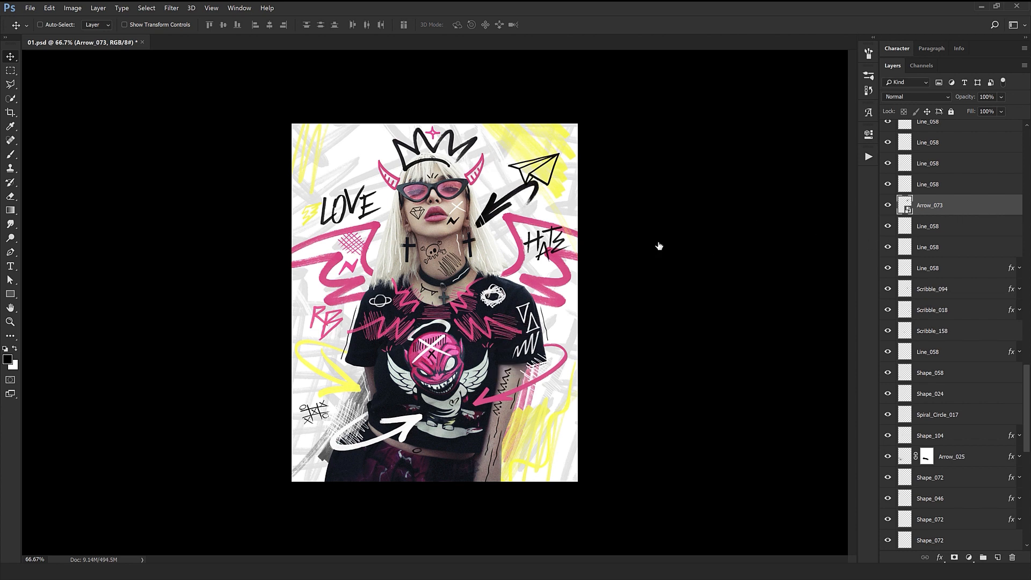
Apply a Color Overlay to the Arrow_073 layer in yellow sampled from the artwork's scribbles, and reposition the arrow.
left_click(645, 360)
left_click(846, 239)
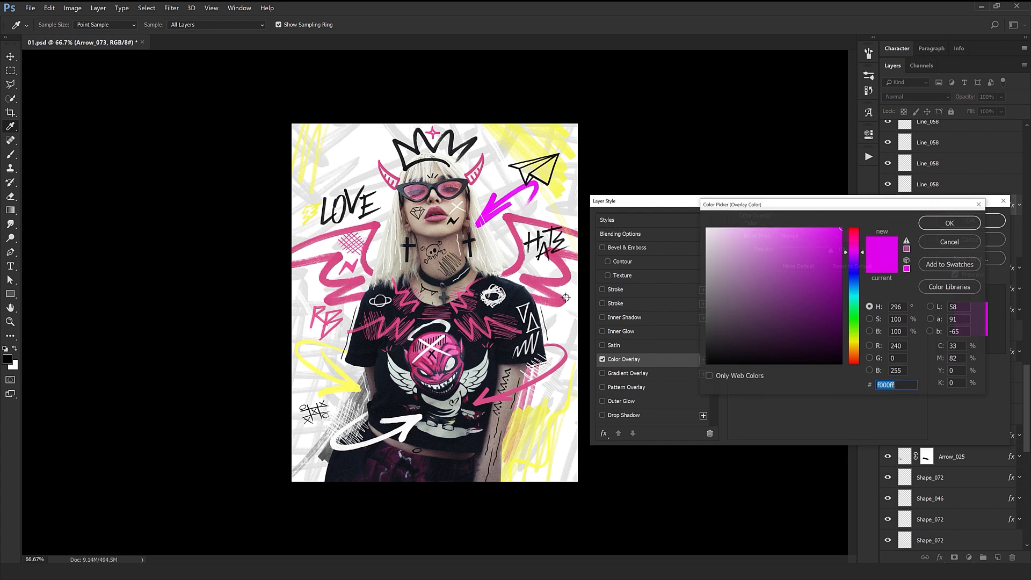
left_click(573, 281)
left_click_drag(767, 272, 526, 156)
key("Return")
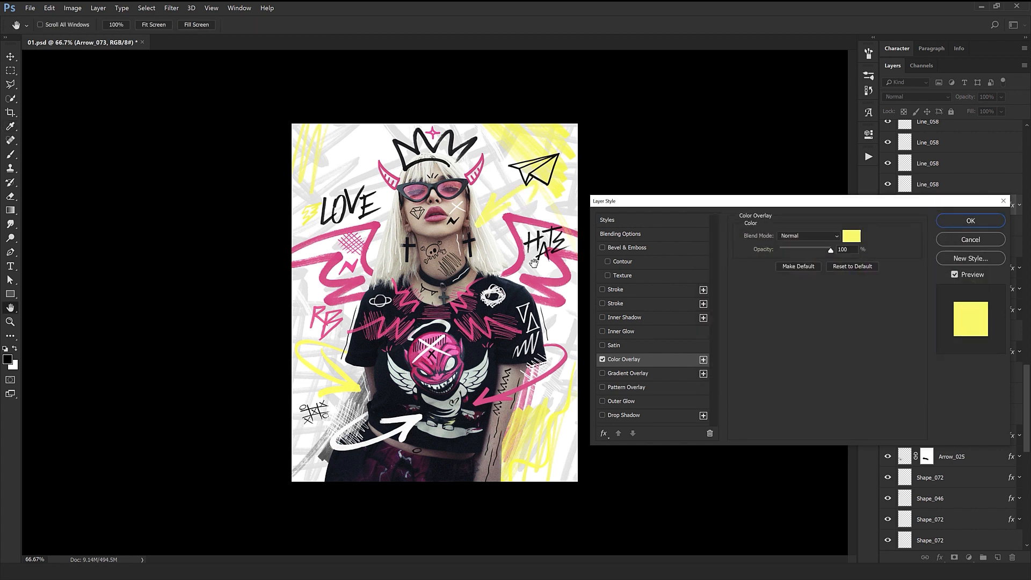
key("Return")
left_click_drag(539, 250, 512, 316)
Switch to File Explorer, return to the Hyper Marker folder and open its Boxes folder.
key("alt+Tab")
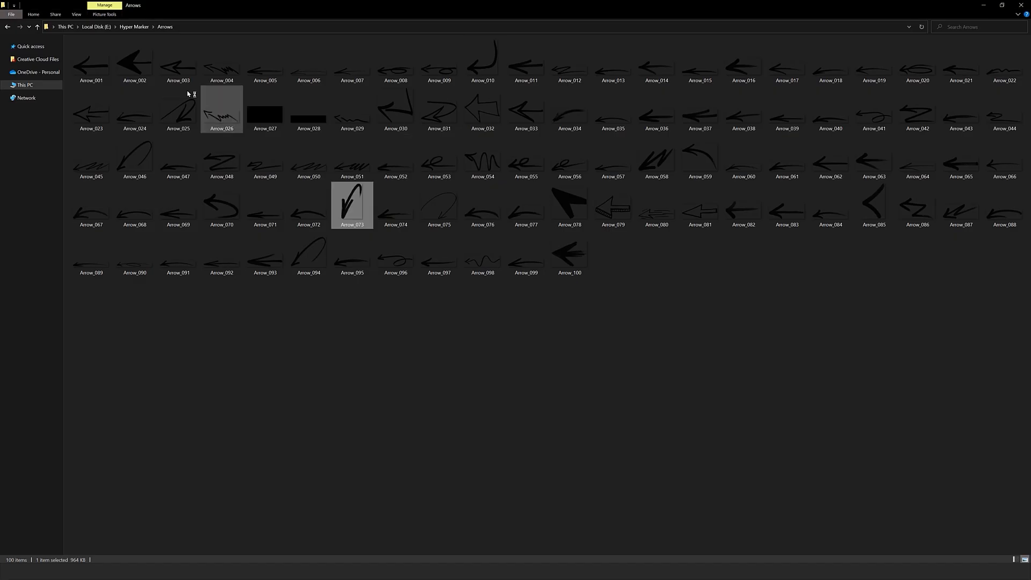
left_click(142, 30)
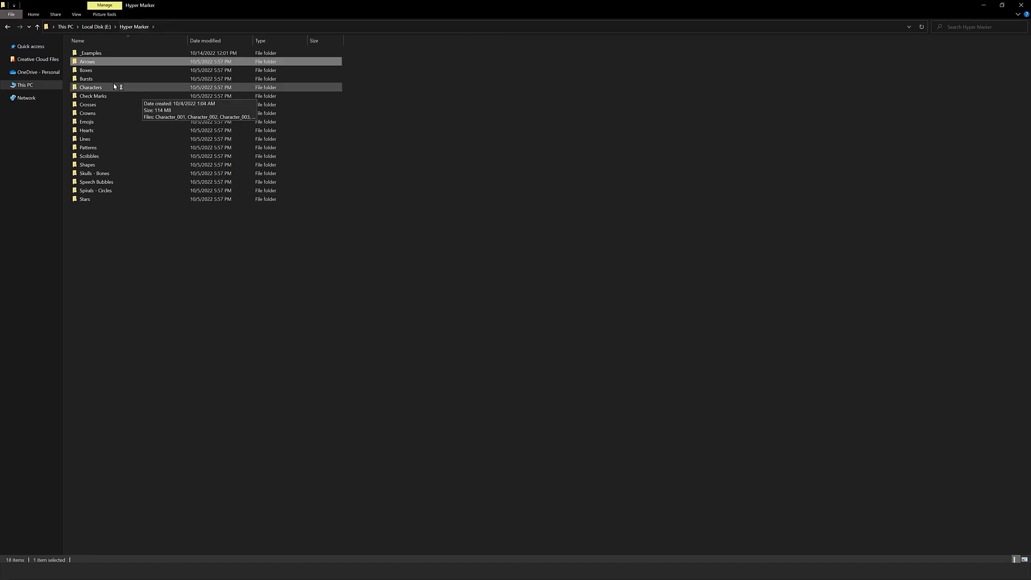
double_click(110, 66)
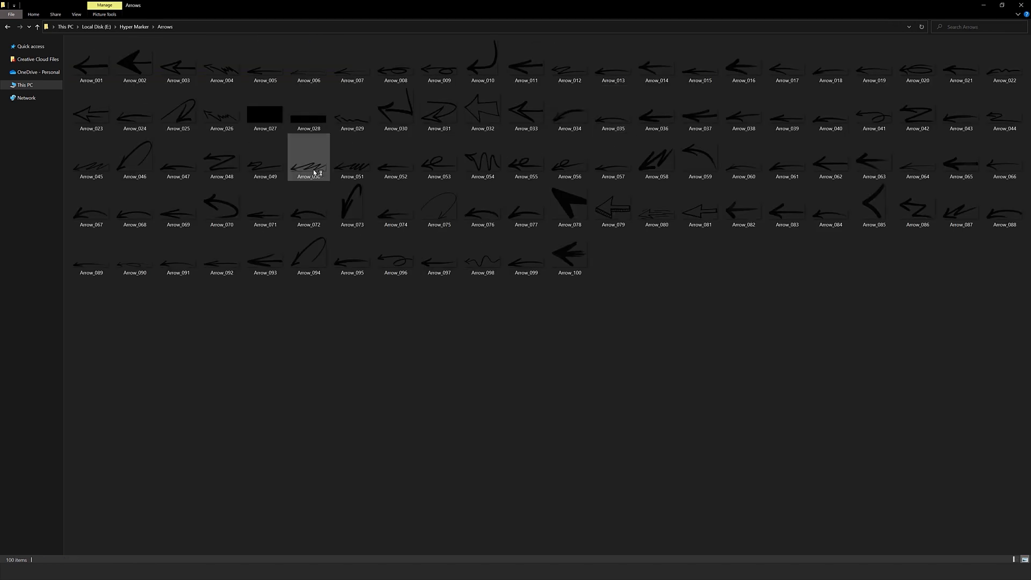
key("alt+Left")
double_click(111, 71)
Look through the box images from Box_001 to Box_008 in an enlarged viewer and close it.
double_click(97, 63)
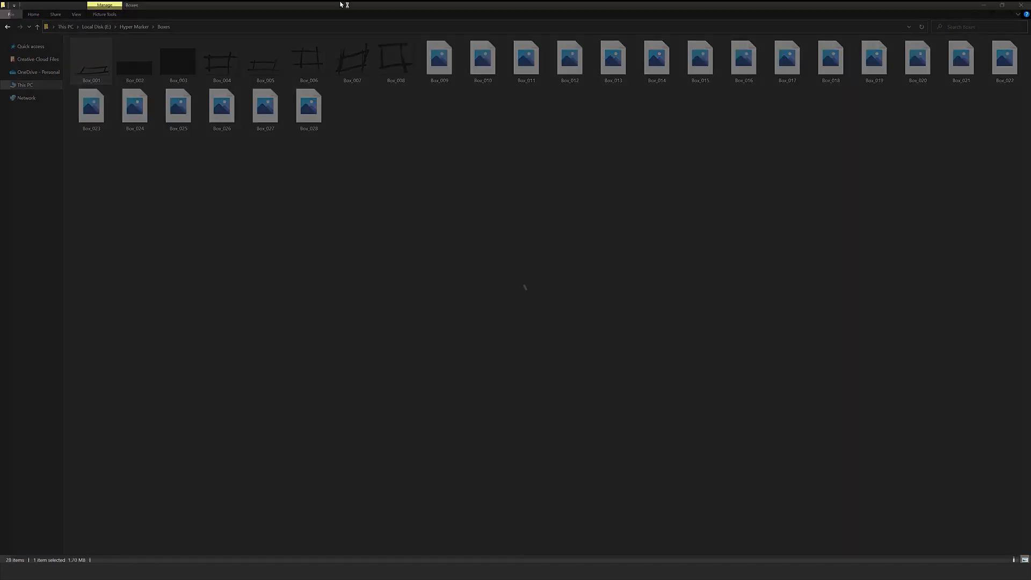
key("Right")
key("Right")
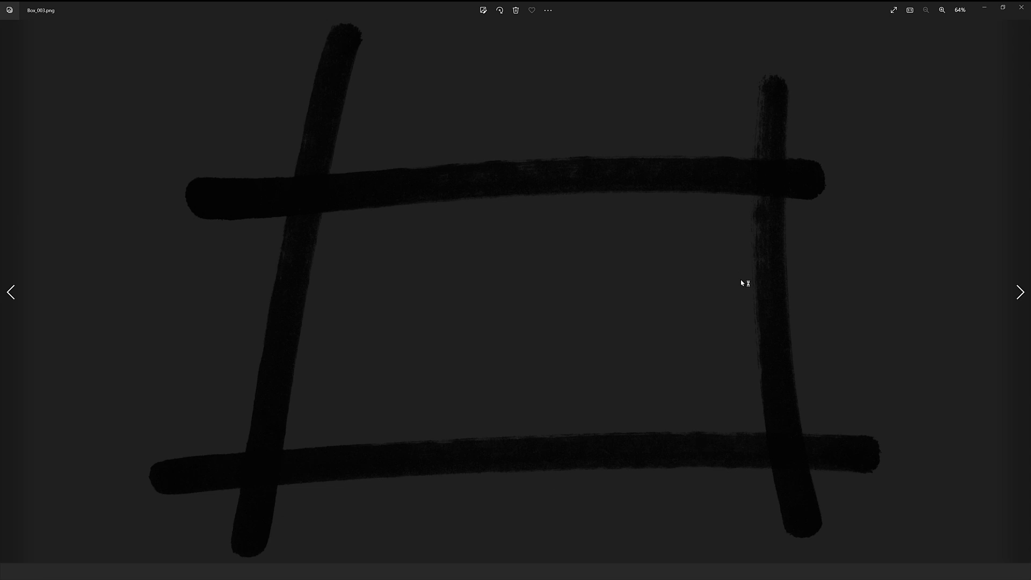
key("Right")
key("Right")
key("Right")
key("Right")
key("Right")
key("Right")
key("Right")
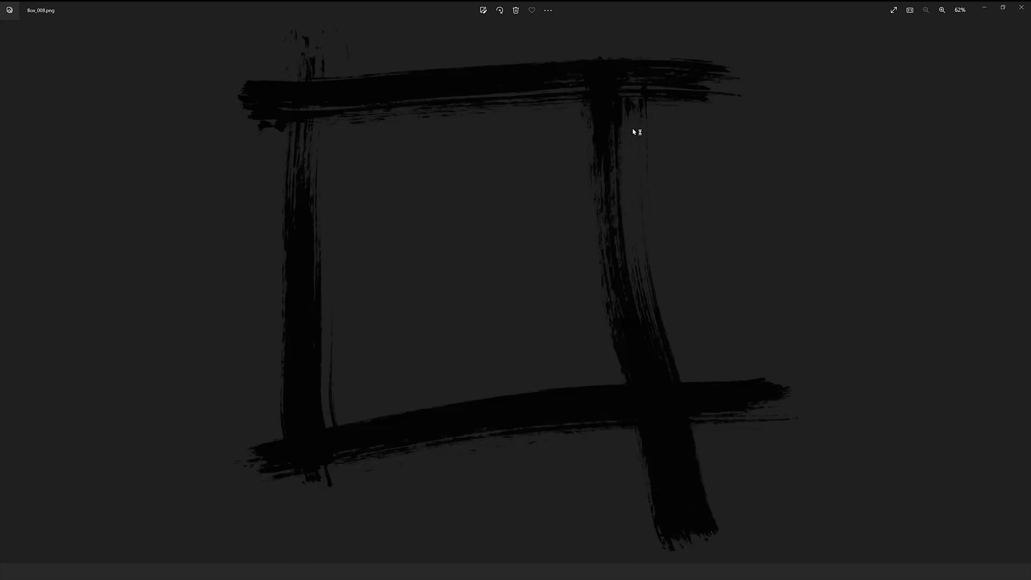
left_click(1022, 7)
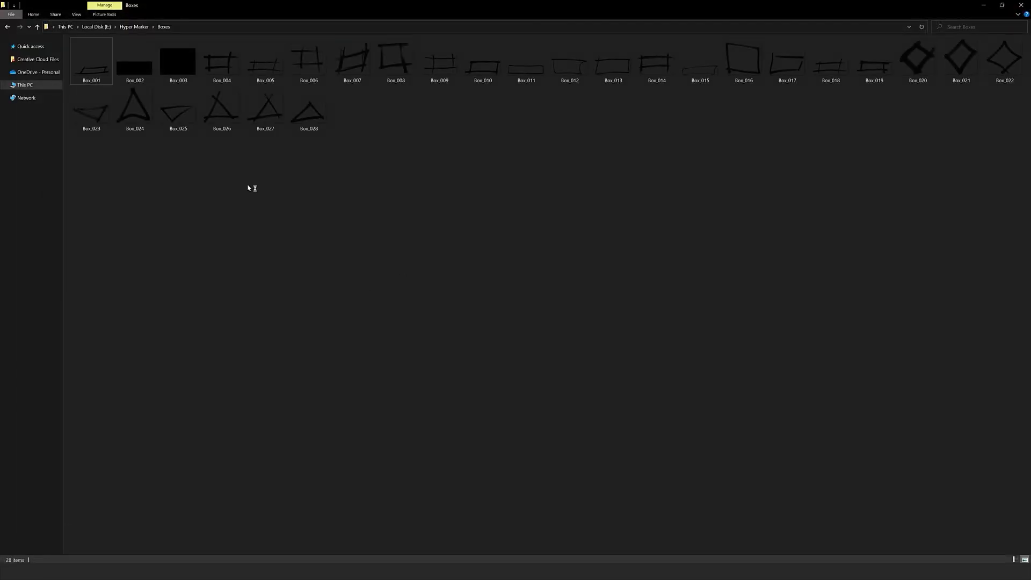
Return to the Hyper Marker folder, open its Bursts folder and enlarge the Burst_001 image in the viewer.
key("alt+Up")
double_click(115, 81)
double_click(98, 59)
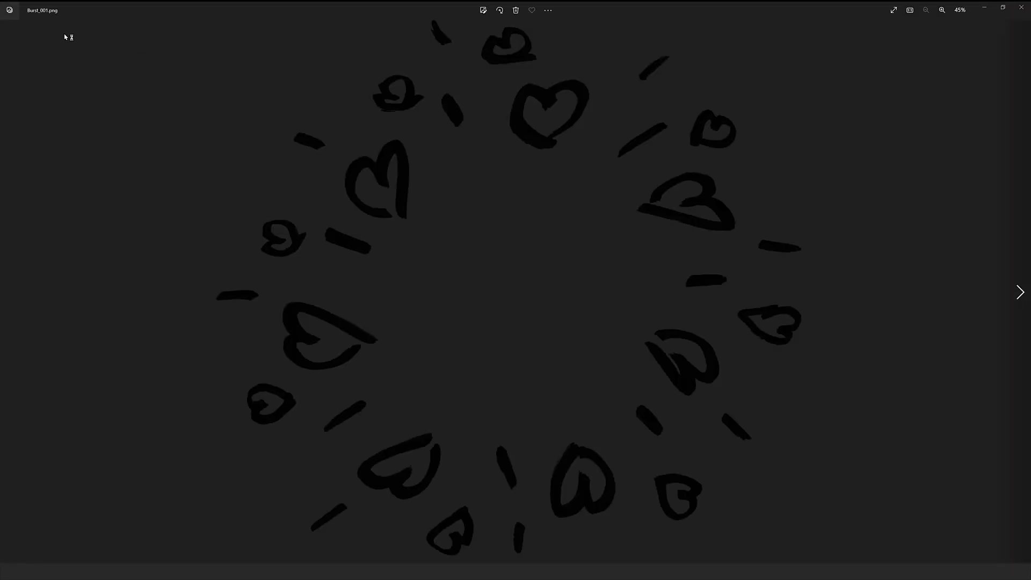
Look through the enlarged burst images from Burst_001 to Burst_021.
key("Right")
key("Right")
key("Right")
key("Right")
key("Right")
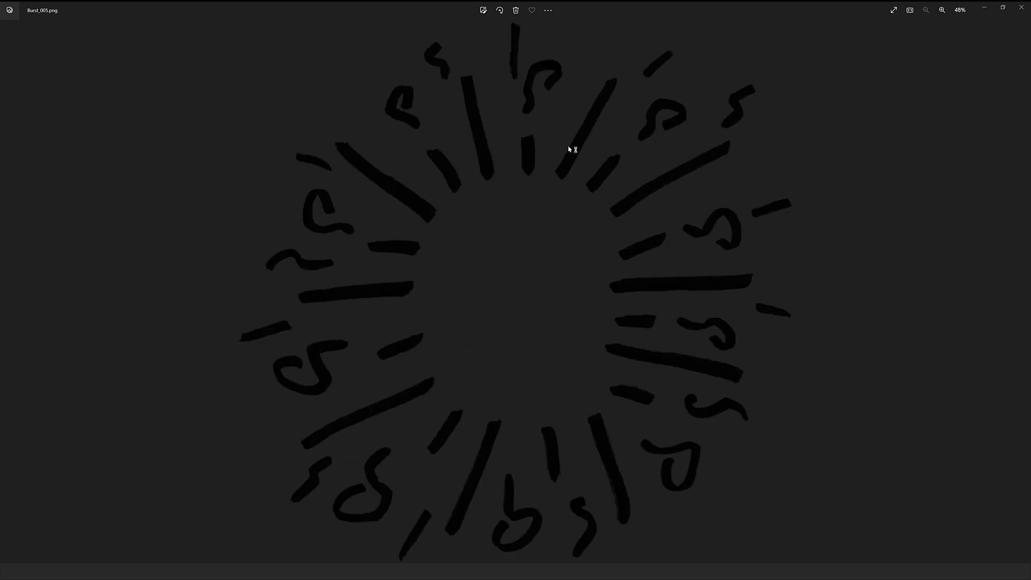
key("Right")
key("Right")
key("Right")
key("Right")
key("Right")
key("Right")
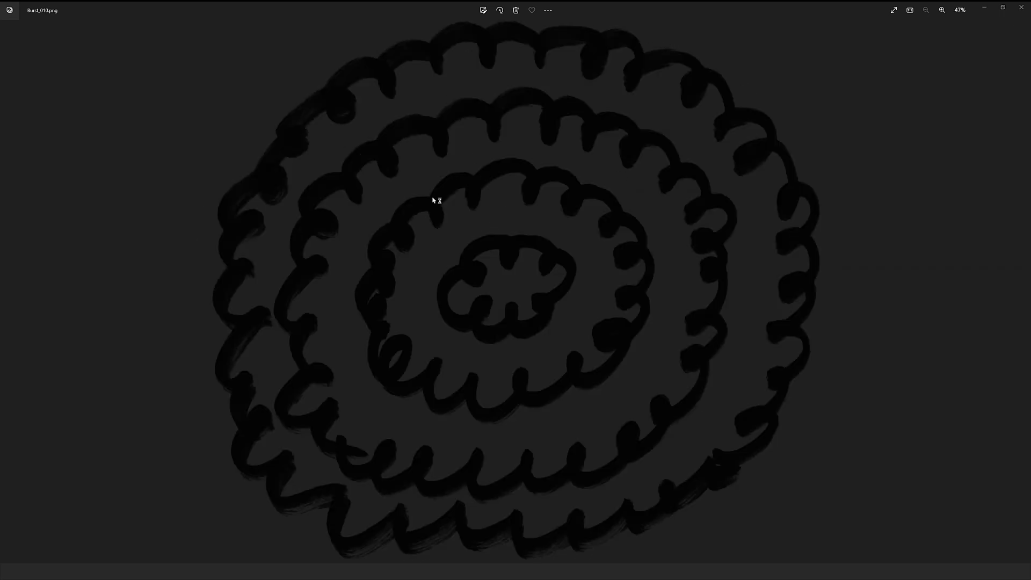
key("Right")
key("Right")
key("Right")
key("Right")
key("Right")
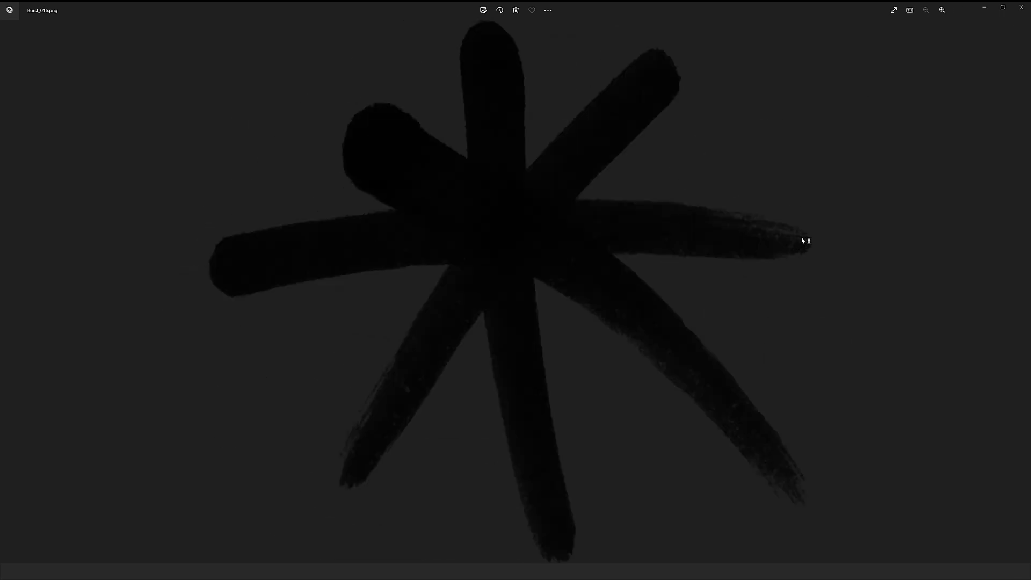
key("Right")
key("Right")
key("Right")
key("Right")
key("Right")
key("Right")
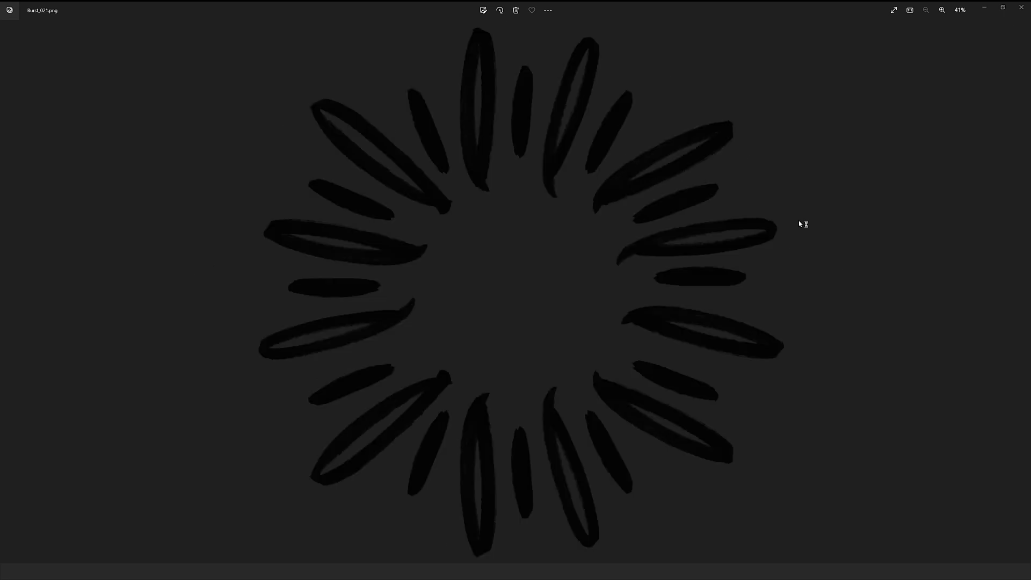
key("Right")
key("Right")
key("Left")
key("Left")
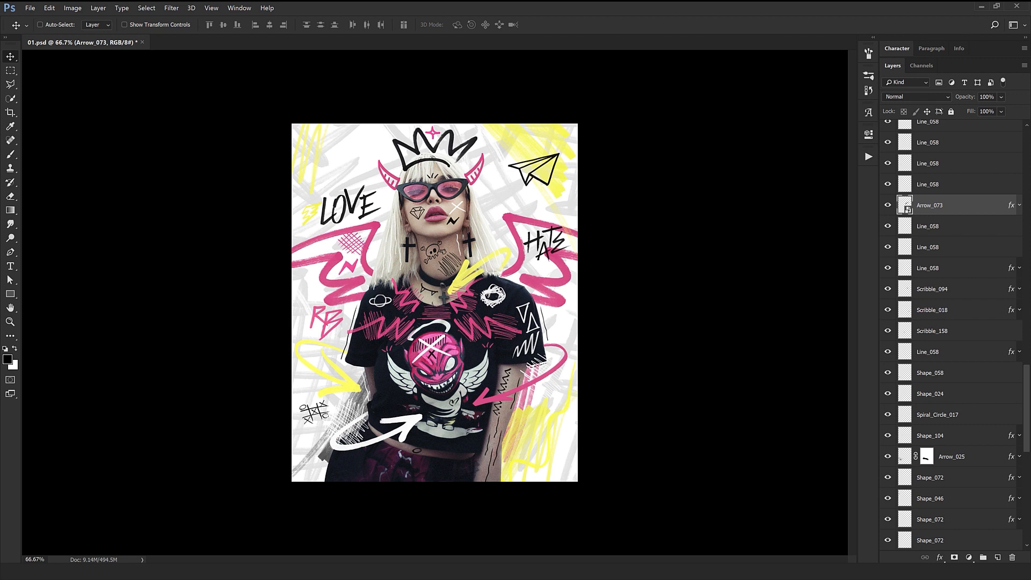
Switch to Photoshop, select the Burst_024 layer and toggle its layer mask to inspect how the burst is masked.
left_click(403, 305, "ctrl")
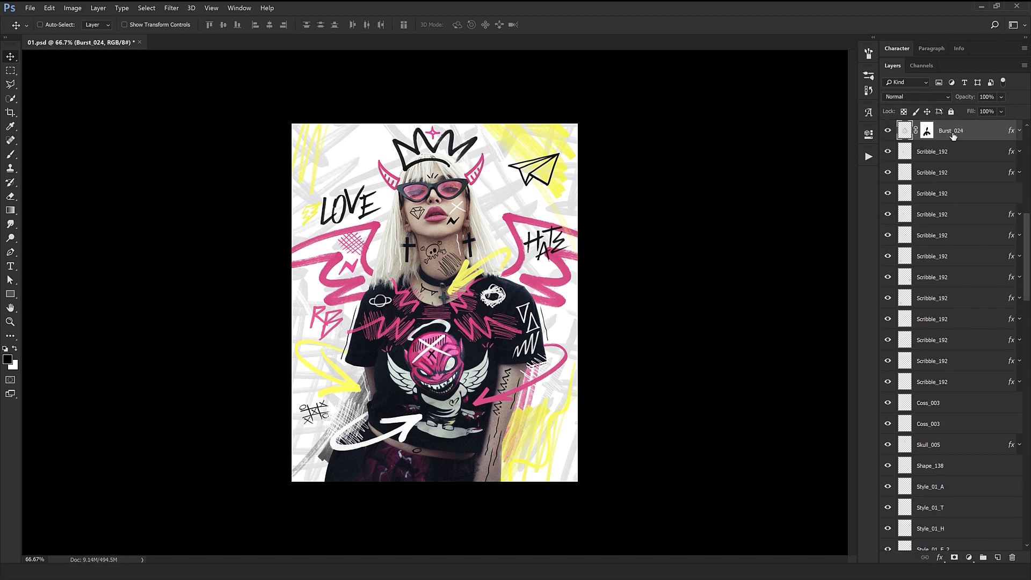
left_click(927, 134, "shift")
left_click(928, 136, "shift")
left_click(928, 136, "shift")
left_click(927, 136, "shift")
left_click_drag(482, 326, 494, 309)
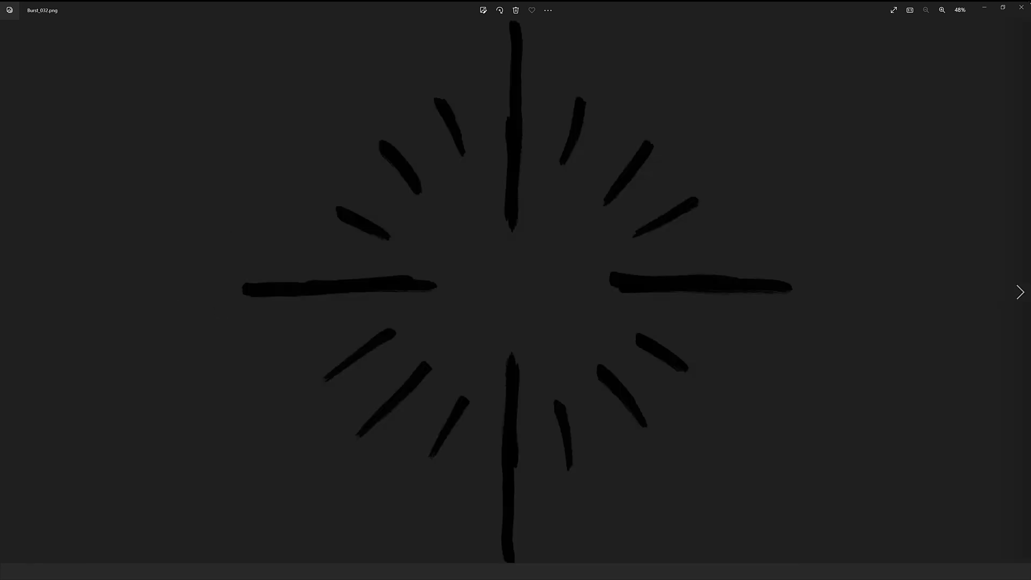
Close the burst image viewer, return to the Hyper Marker folder and open its Characters folder.
left_click(1021, 7)
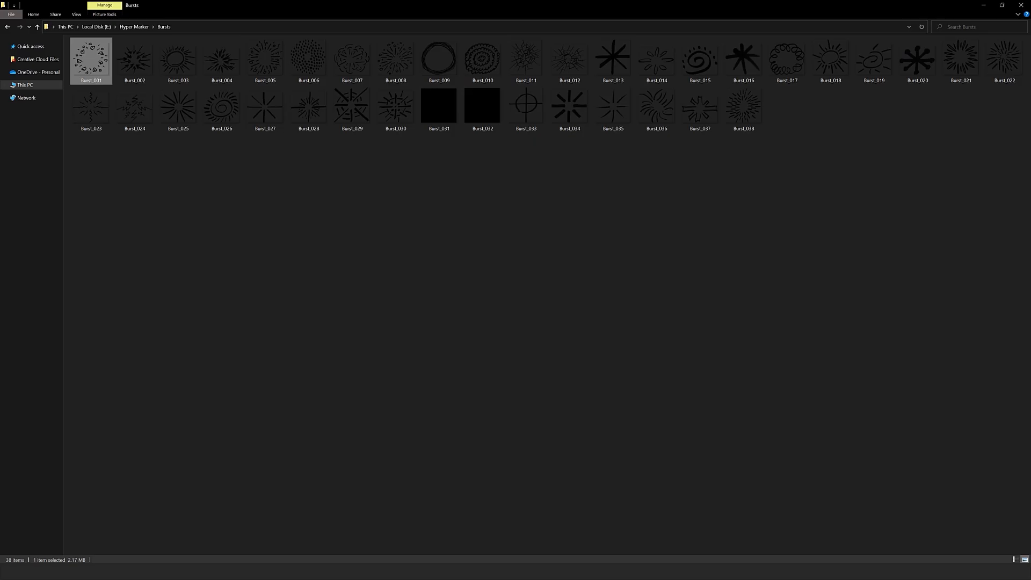
key("alt+Up")
key("Return")
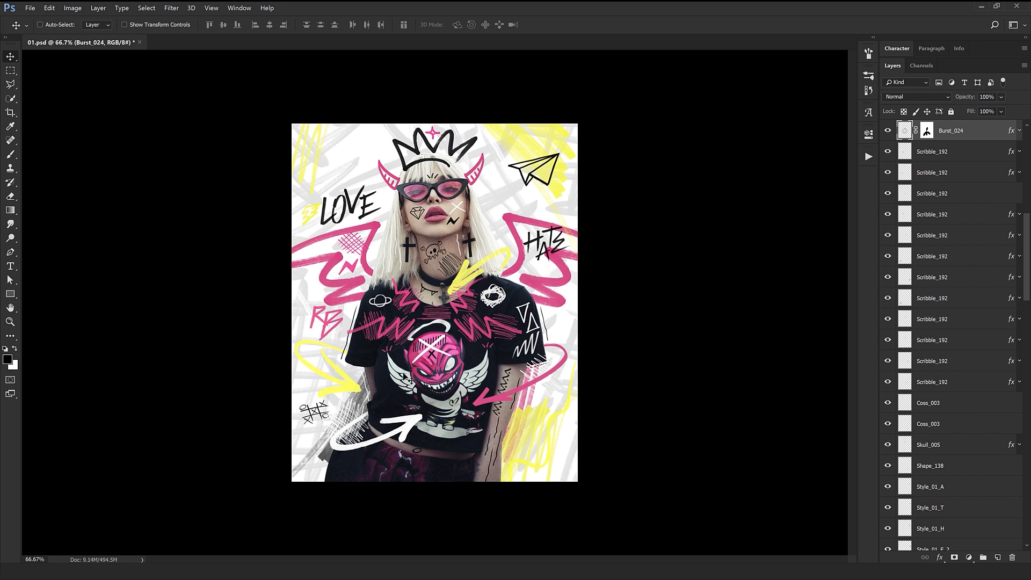
left_click(53, 569)
left_click(52, 568)
key("alt+Tab")
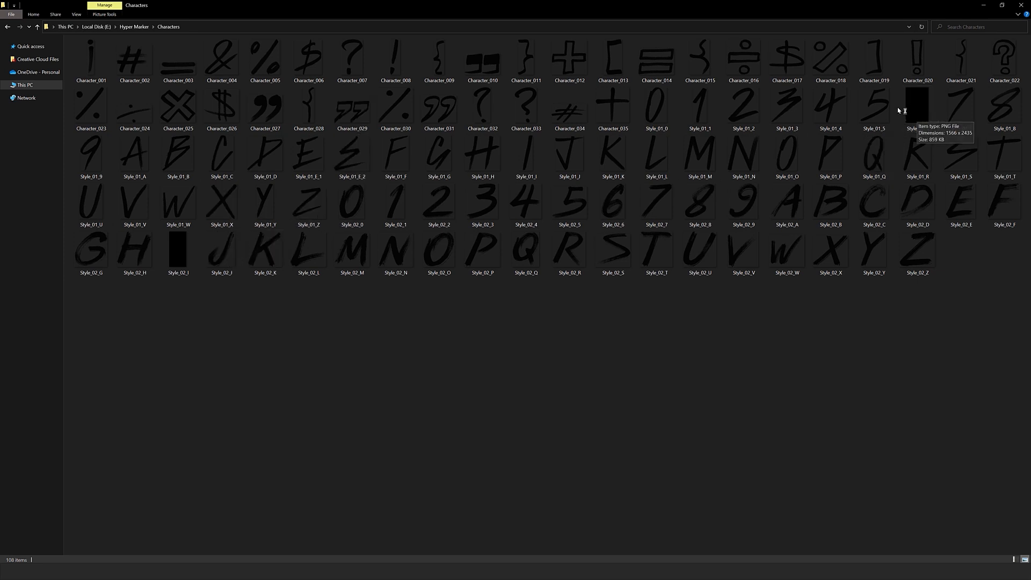
View the Style_01_6 and Style_02_I character images enlarged and close the viewer.
double_click(913, 107)
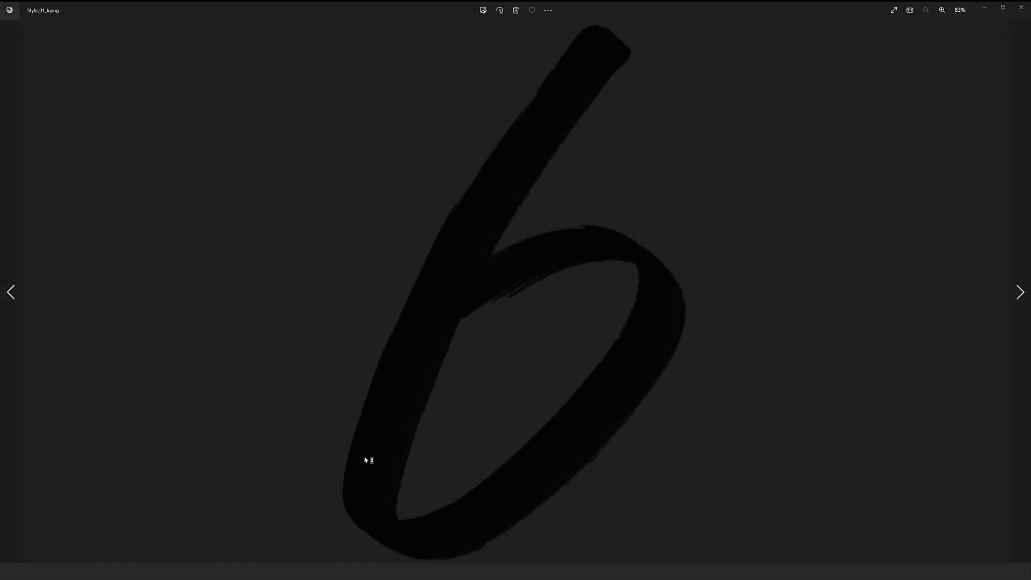
left_click(1022, 8)
double_click(178, 259)
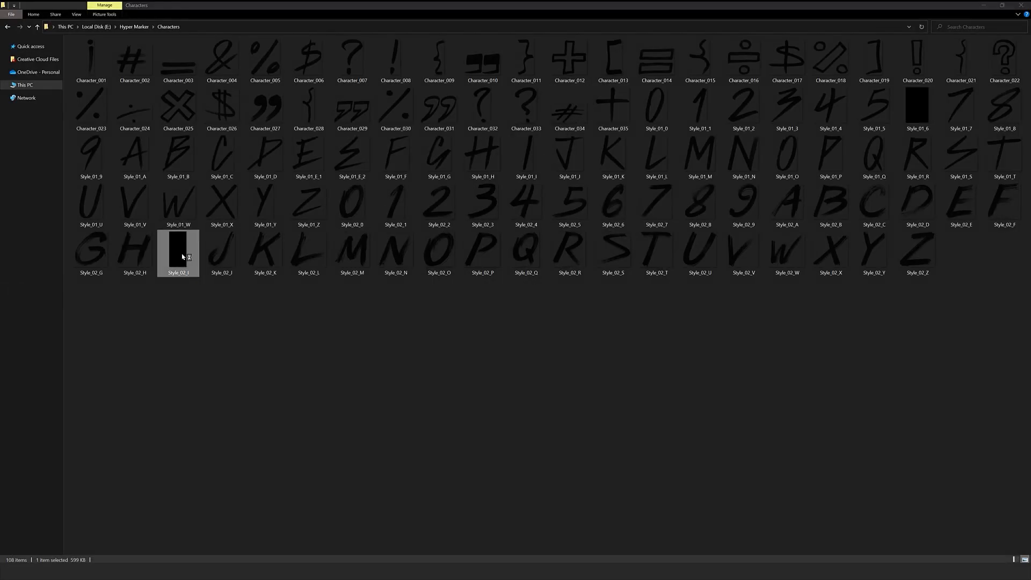
left_click(1023, 13)
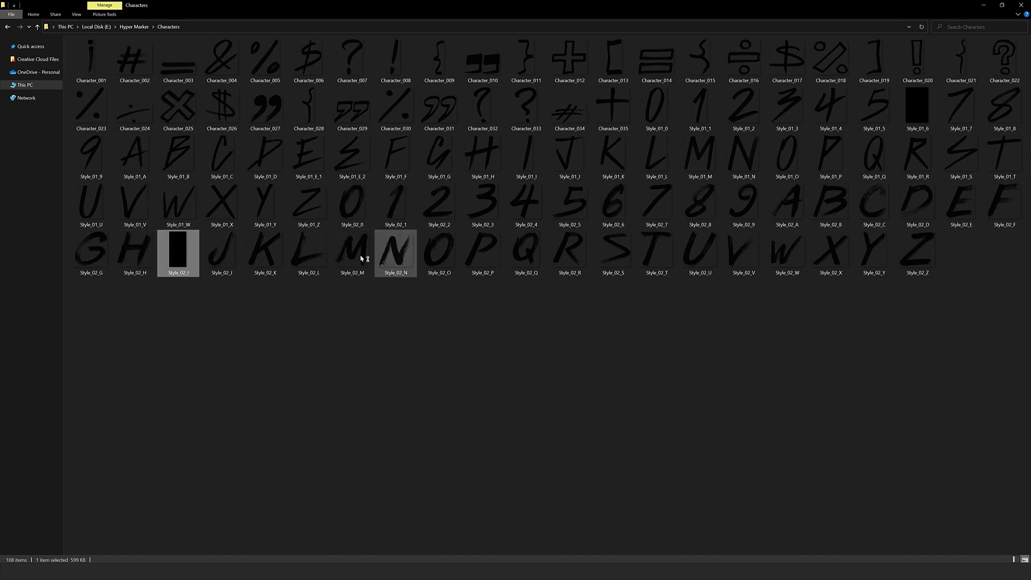
Switch between the Photoshop artwork and the Characters folder to compare the lettering with the available character images.
key("alt")
key("alt+Tab")
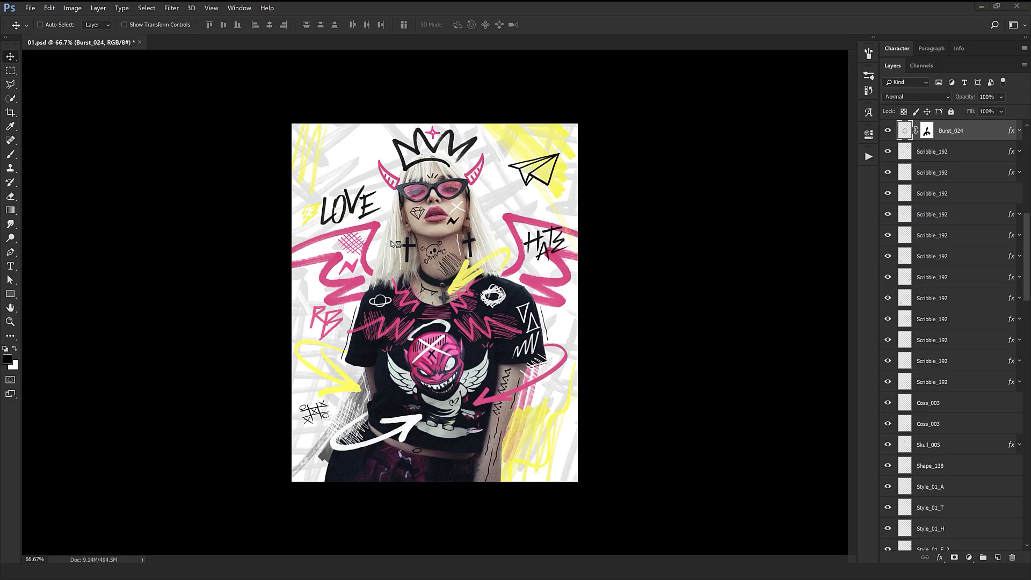
key("alt+Tab")
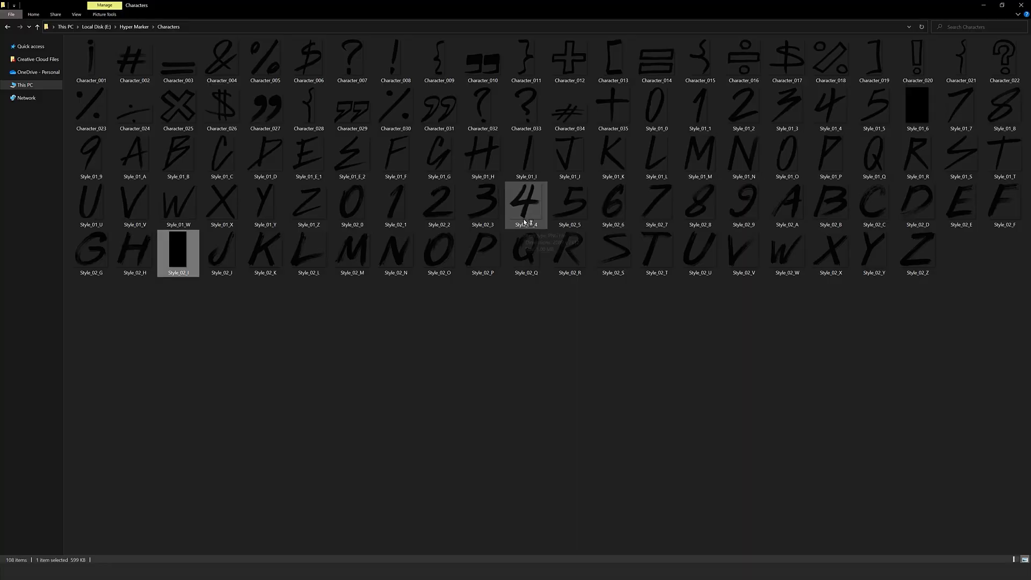
key("alt+Tab")
key("alt+Tab")
left_click(493, 241)
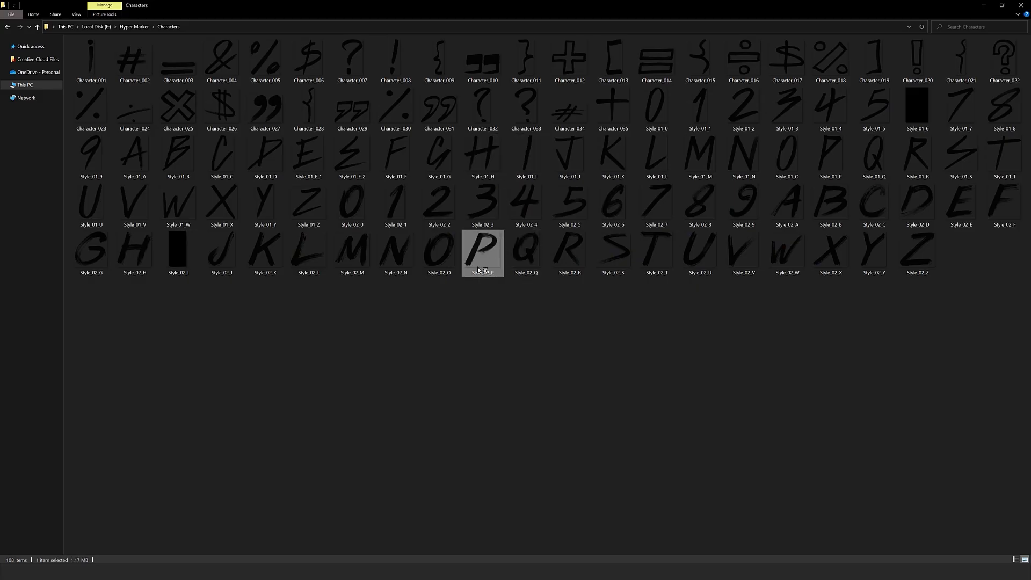
Select Style_01_H, Style_01_E_2 and Style_01_Y in the Characters folder and place all three in the Photoshop artwork.
left_click(478, 176)
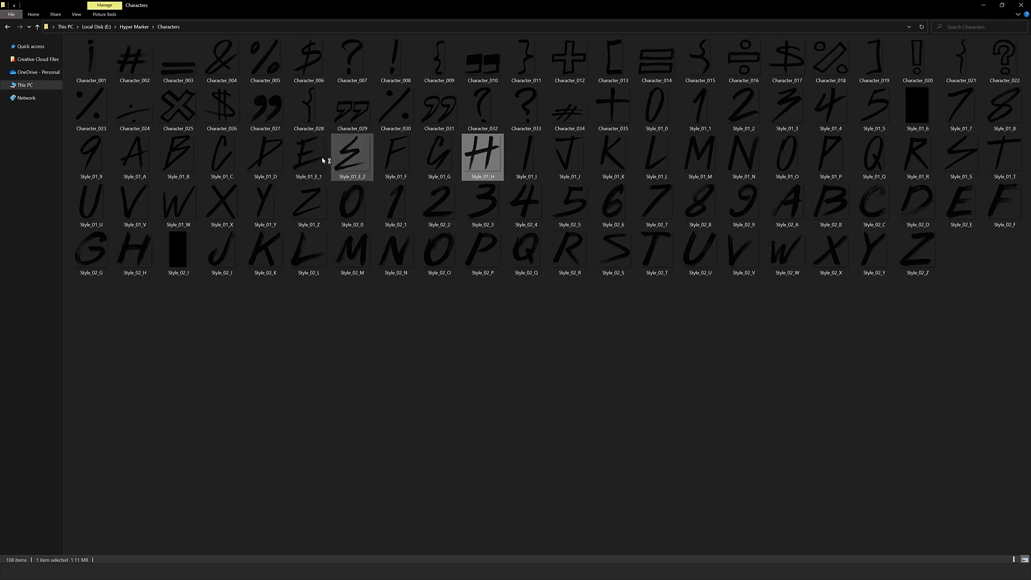
left_click(352, 162, "ctrl")
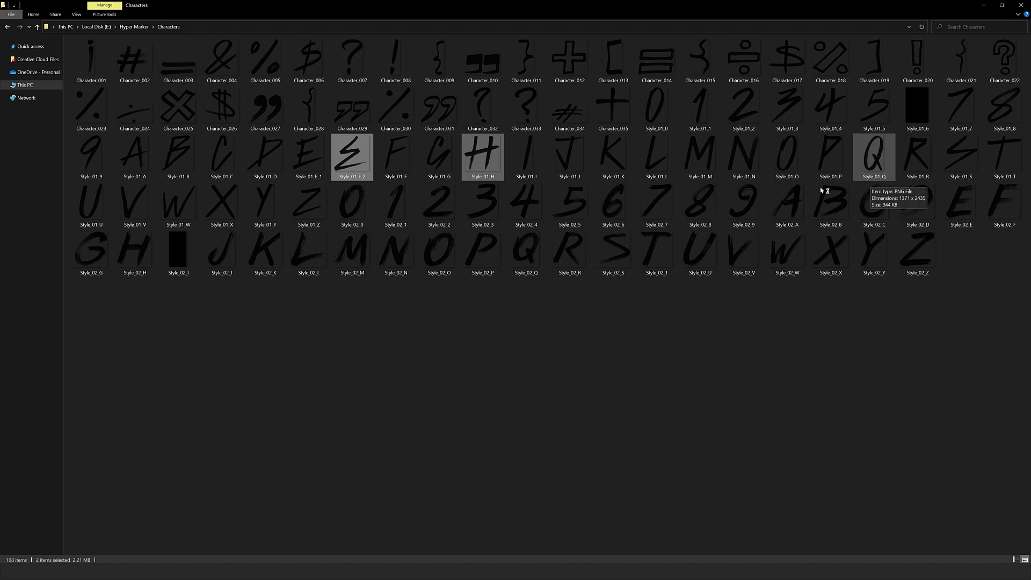
left_click(265, 206, "ctrl")
left_click_drag(265, 207, 494, 212)
key("Return")
key("Return")
key("Return")
Select the Style_01_Y, Style_01_H and Style_01_E_2 layers together and scale them down to about 13%.
left_click(943, 177, "shift")
key("ctrl+t")
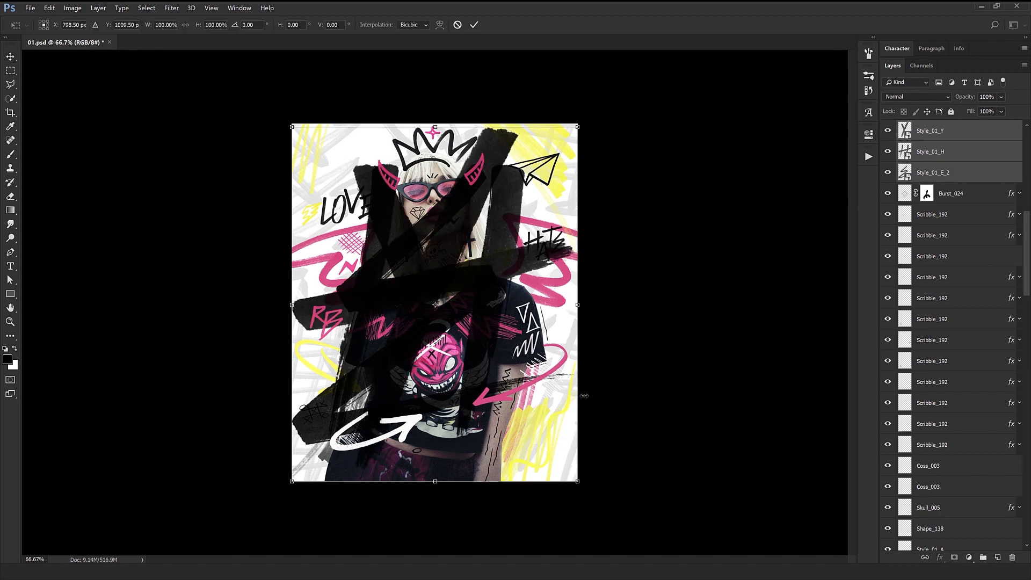
left_click_drag(578, 482, 453, 327)
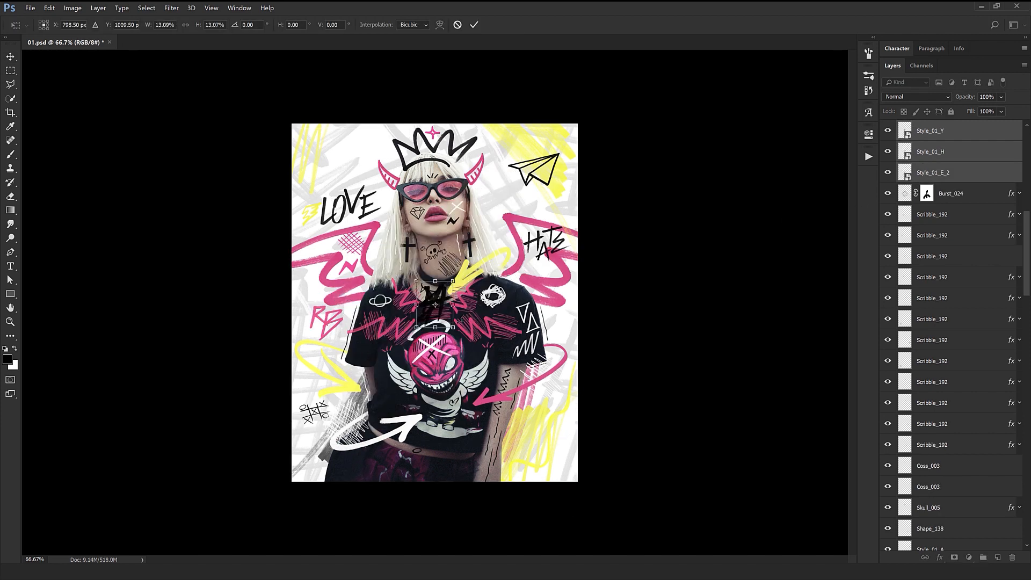
key("Return")
Spread the placed H, E and Y letters apart side by side to spell HEY.
left_click(930, 151)
mouse_move(671, 260)
left_mouse_down()
mouse_move(626, 256)
mouse_move(631, 267)
left_mouse_up()
left_click(933, 172, "shift")
left_click(952, 133, "shift")
left_click_drag(574, 201, 613, 201)
Refine the transform of the HEY letters and position the word above the LOVE lettering.
key("ctrl+t")
mouse_move(539, 229)
left_mouse_down()
mouse_move(514, 217)
mouse_move(537, 236)
left_mouse_up()
key("Return")
mouse_move(558, 299)
left_mouse_down()
mouse_move(554, 280)
mouse_move(403, 267)
left_mouse_up()
key("ctrl+t")
left_click_drag(432, 194, 432, 201)
key("Return")
left_click_drag(294, 144, 481, 252)
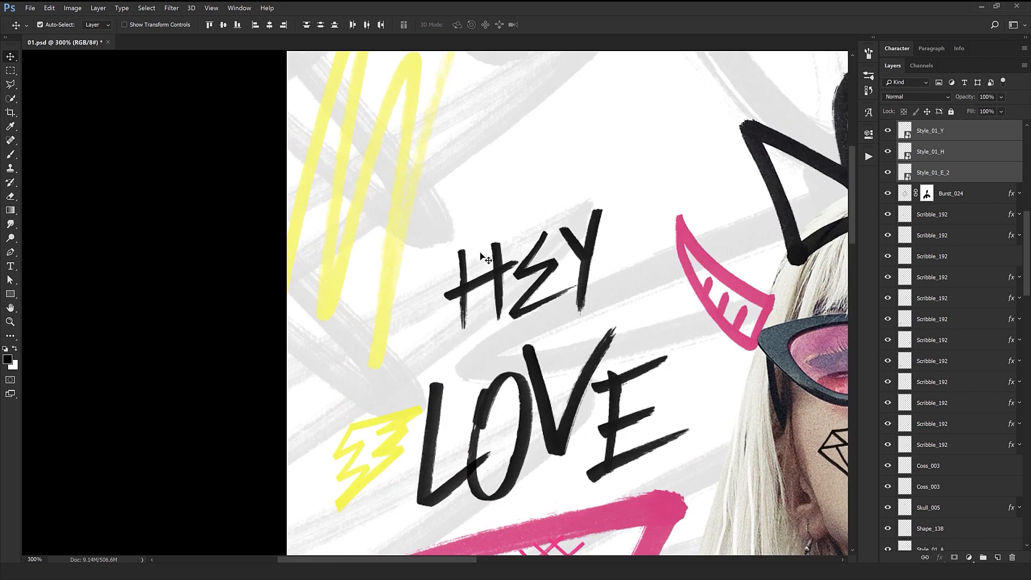
Enlarge the H of HEY to about 4.9% scale.
left_click(481, 253)
left_click(495, 259)
key("ctrl+t")
left_click_drag(532, 313, 540, 316)
key("Return")
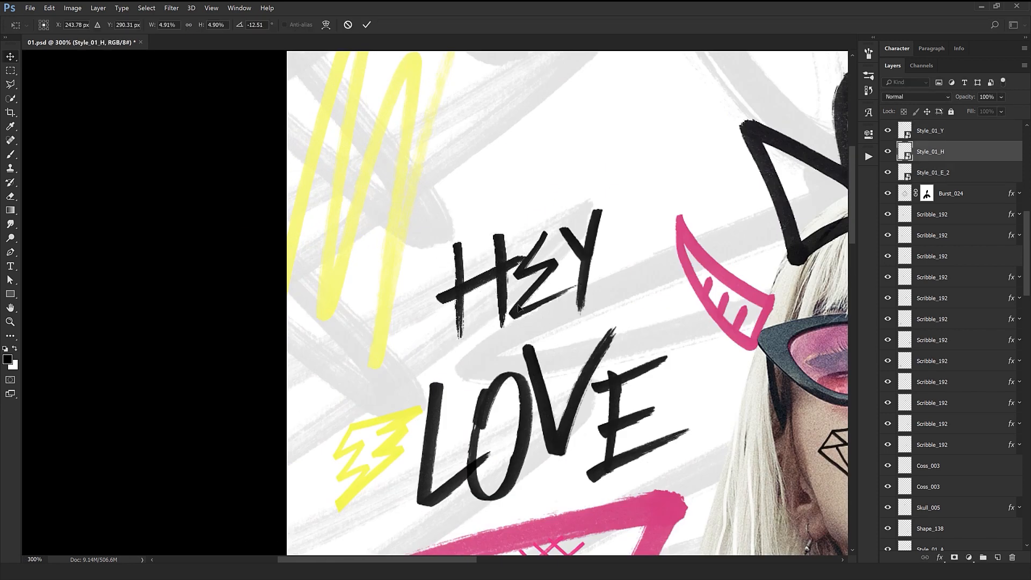
Shrink the Y of HEY and fit it close beside the E.
left_click(582, 260)
key("ctrl+t")
left_click_drag(625, 314, 615, 293)
key("Return")
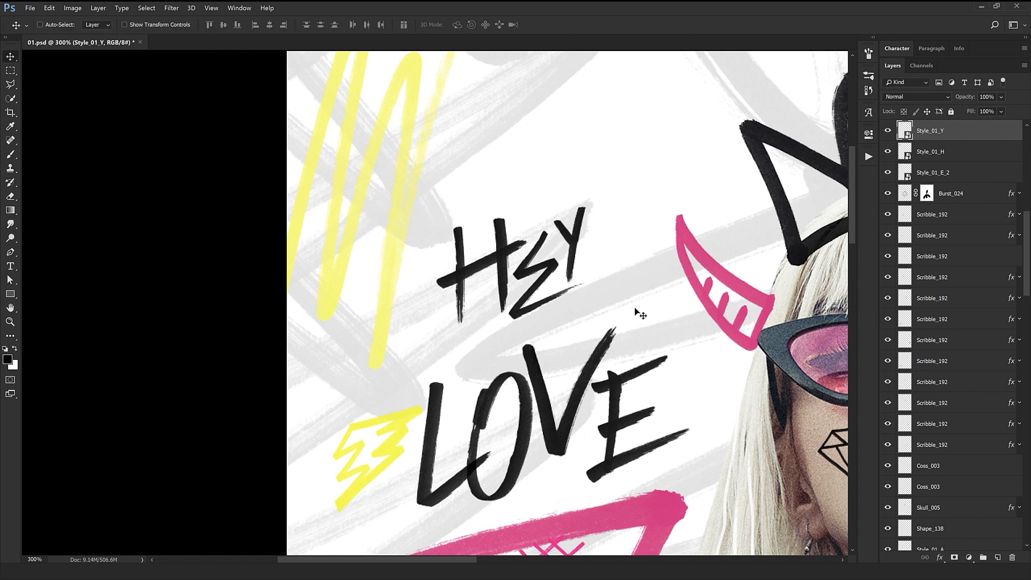
key("ctrl+minus")
key("ctrl+minus")
key("ctrl+minus")
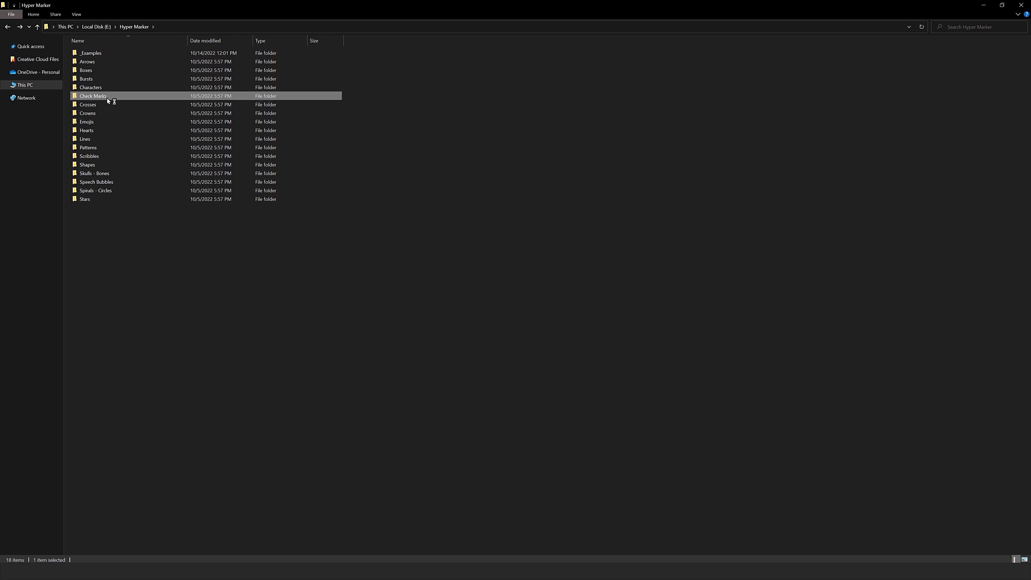
In File Explorer, look into the Check Marks and Crosses folders and open the Crowns folder.
double_click(107, 95)
key("alt+Left")
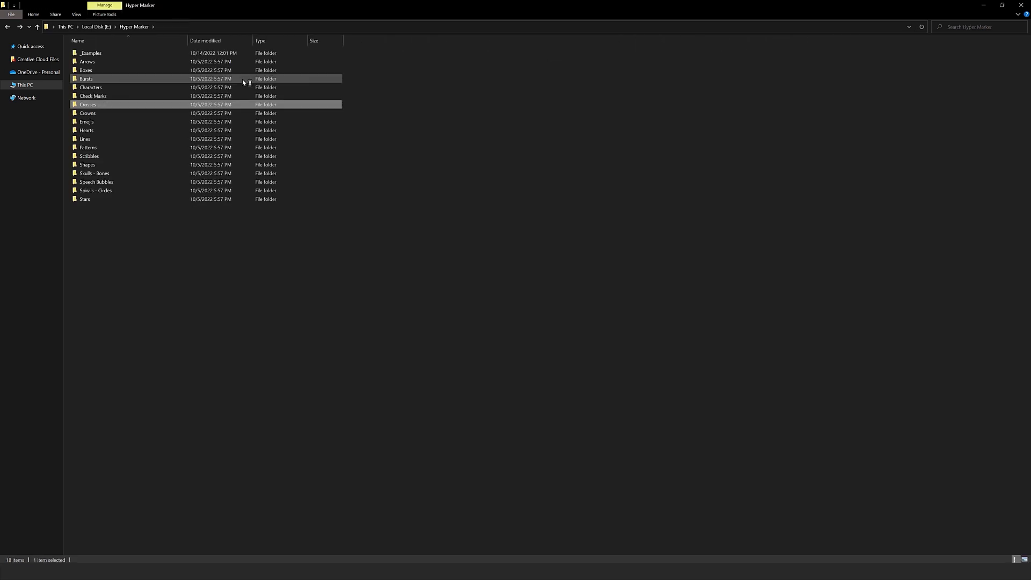
double_click(242, 80)
key("alt+Left")
double_click(265, 112)
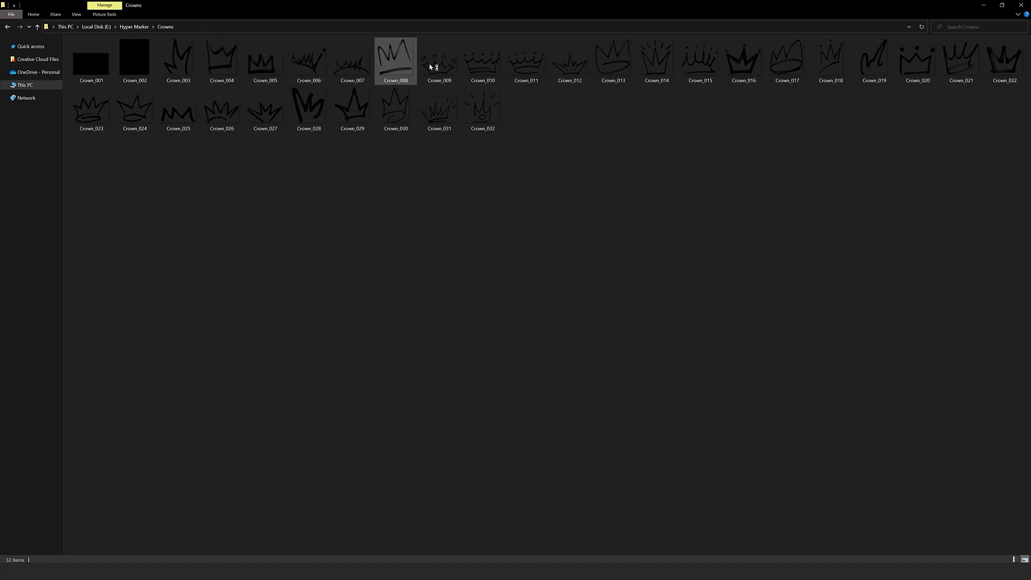
Switch to Photoshop, select the existing crown above the model's head and hide its Crown_026 layer.
key("alt+Tab")
Place Crown_007 from the Crowns folder in the Photoshop artwork and scale it down to about 16%.
key("alt+Tab")
key("alt+Tab")
left_click(424, 168, "ctrl")
left_click(888, 131)
key("alt+Tab")
left_click_drag(348, 67, 537, 343)
left_click_drag(576, 373, 485, 327)
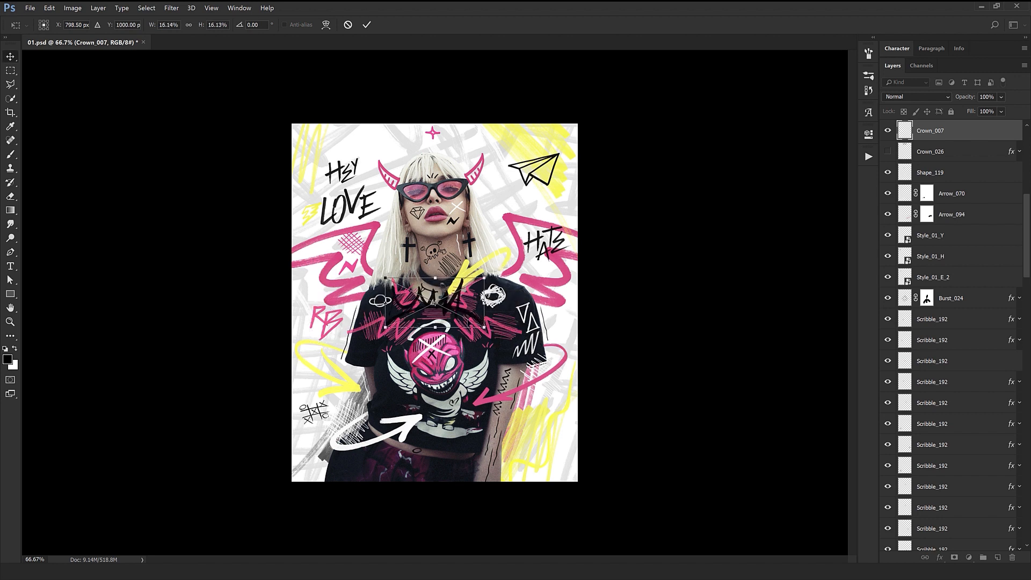
key("Return")
Move the new crown above the model's head and resize it unevenly to fit between the pink horns.
left_click_drag(472, 386, 476, 235)
key("ctrl+t")
left_click_drag(489, 153, 478, 182)
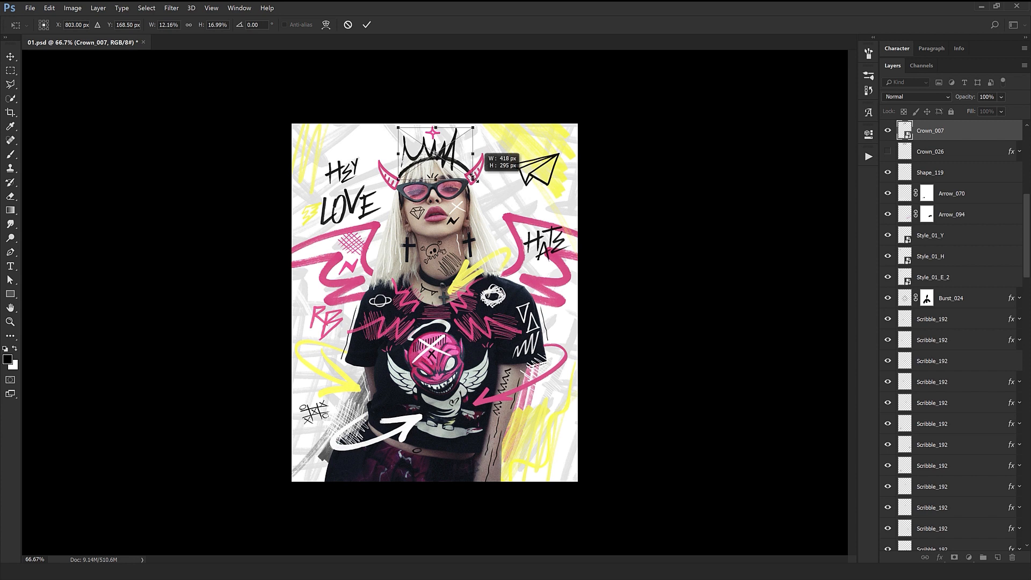
key("Return")
Lower the Crown_007 layer onto the head and warp its lower corners outward to follow the head's curve.
scroll(442, 125, "up", 2)
left_click_drag(412, 165, 418, 200)
key("ctrl+t")
right_click(418, 200)
left_click(451, 253)
left_click_drag(327, 180, 296, 182)
left_click_drag(530, 179, 564, 181)
key("Return")
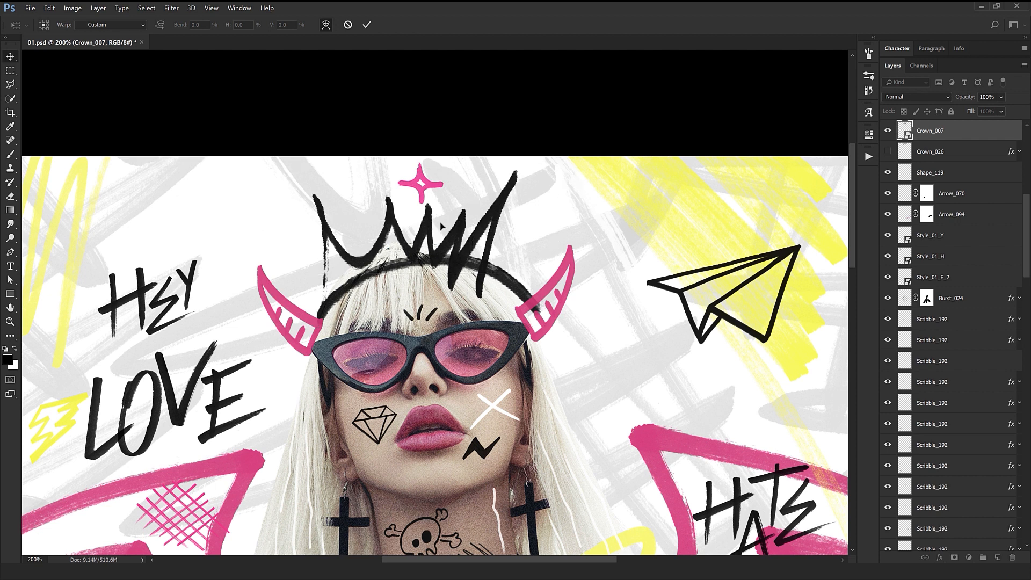
scroll(421, 271, "down", 2)
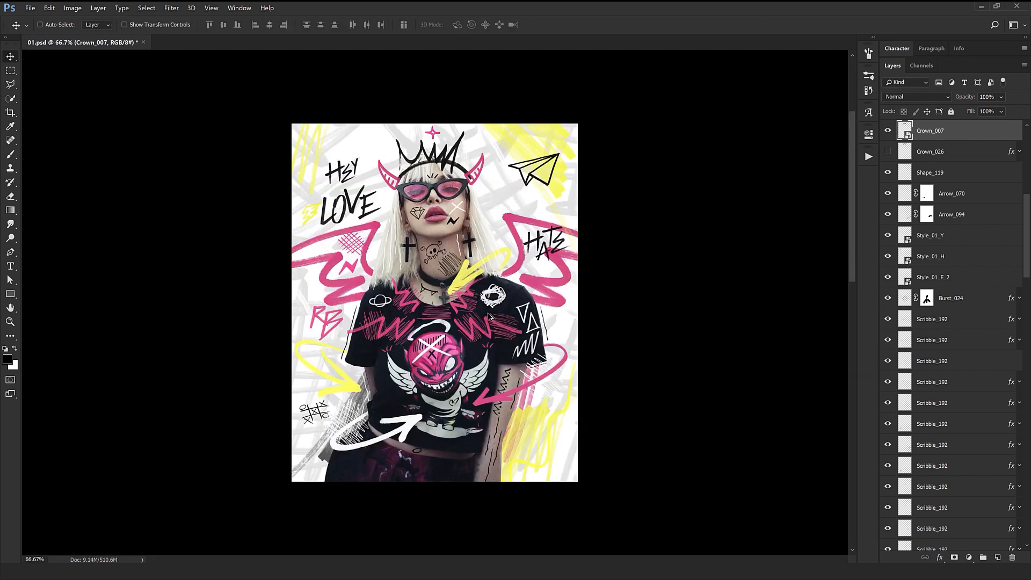
Switch to File Explorer, return to the Hyper Marker folder and open its Emojis folder.
key("alt+Tab")
left_click(486, 207)
key("alt+Left")
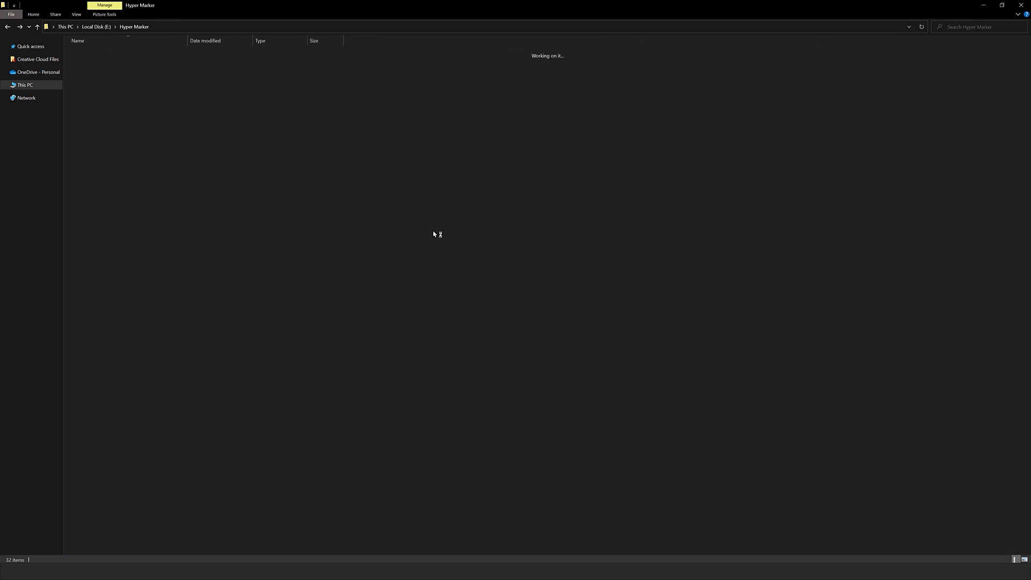
double_click(110, 118)
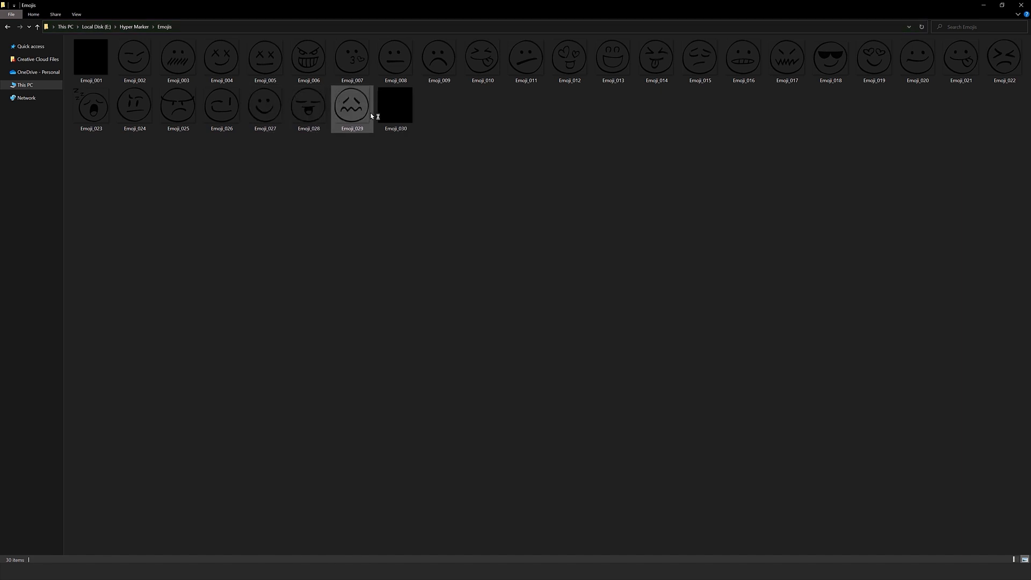
View the contents of the Hearts folder, return to the Hyper Marker folder and open its Lines folder.
key("alt+Left")
double_click(122, 126)
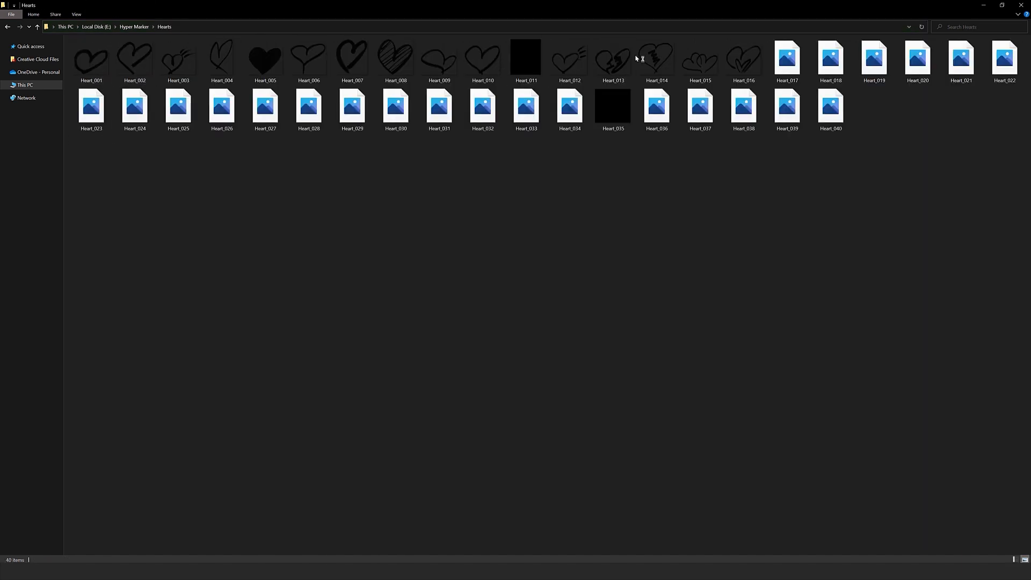
key("alt+Left")
key("Down")
key("Return")
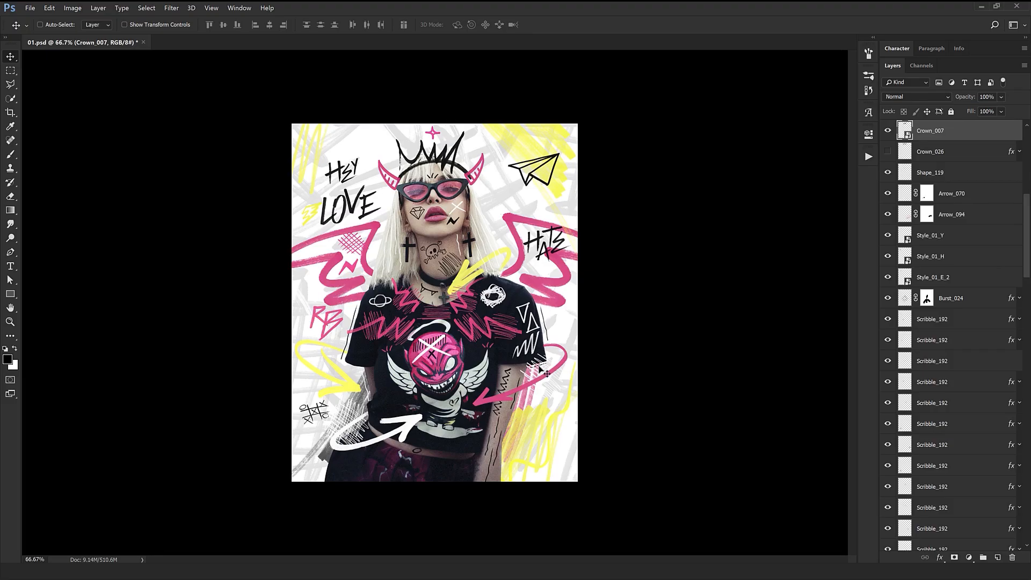
Look over the 01.psd artwork up close, switch to the Lines folder and preview the marker lines around Line_055.
left_click(505, 473)
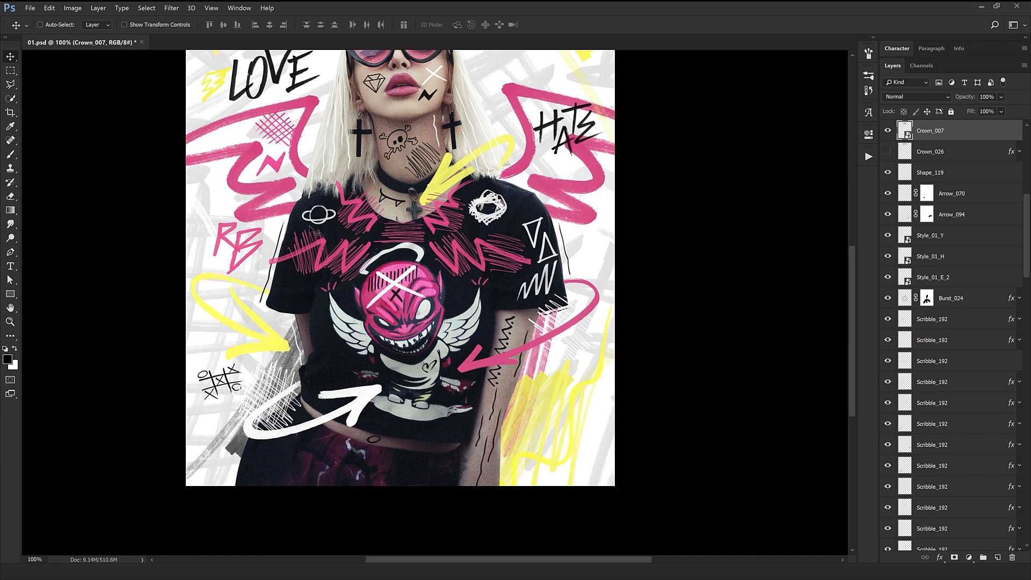
left_click_drag(512, 177, 521, 334)
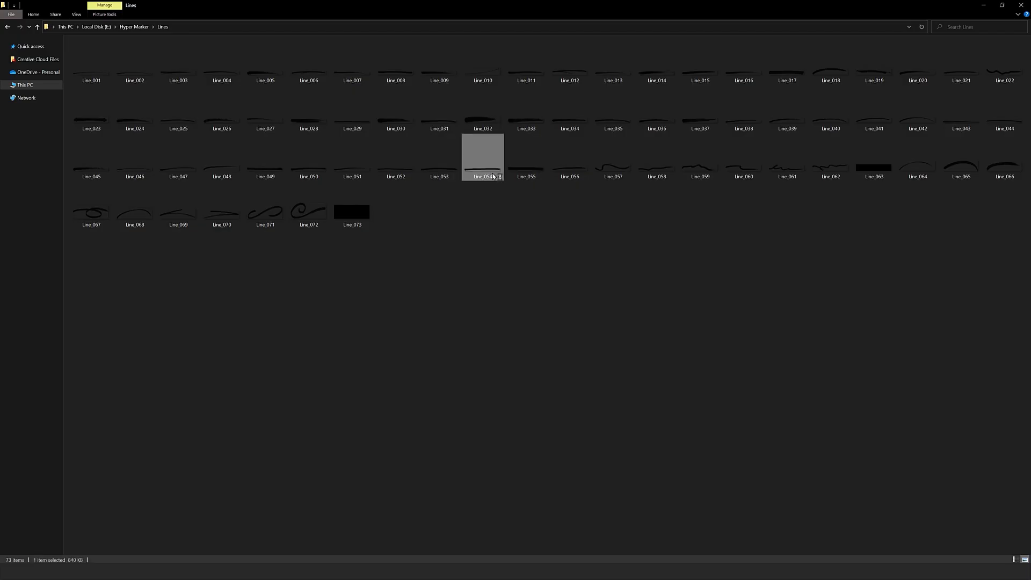
double_click(482, 154)
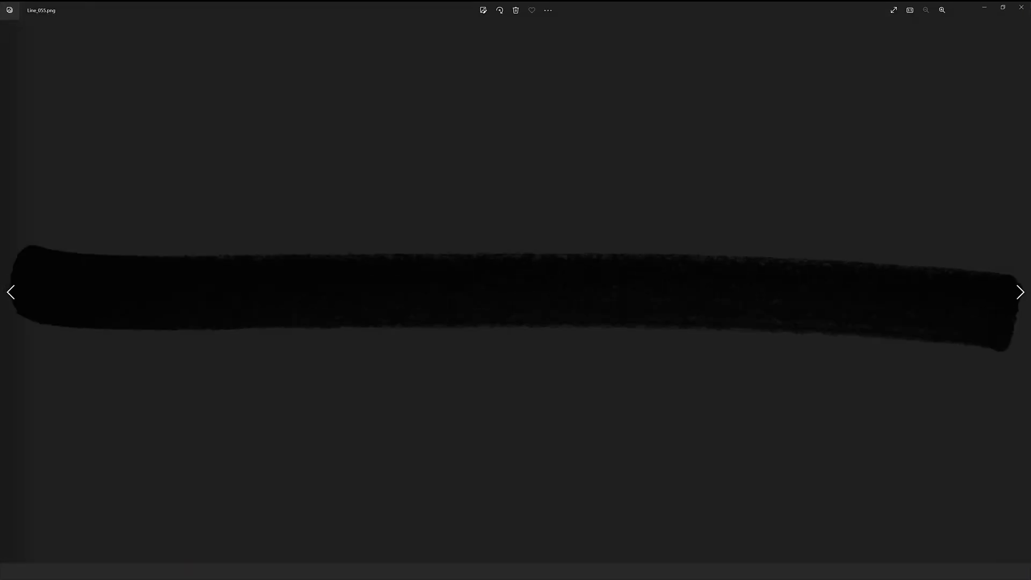
key("Right")
key("Right")
key("Right")
key("Left")
key("Left")
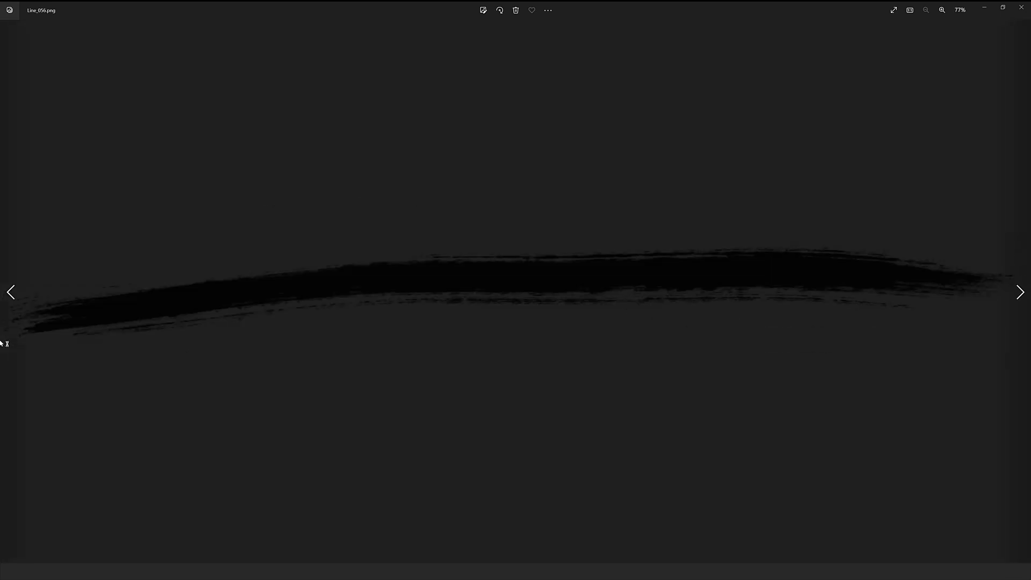
key("Left")
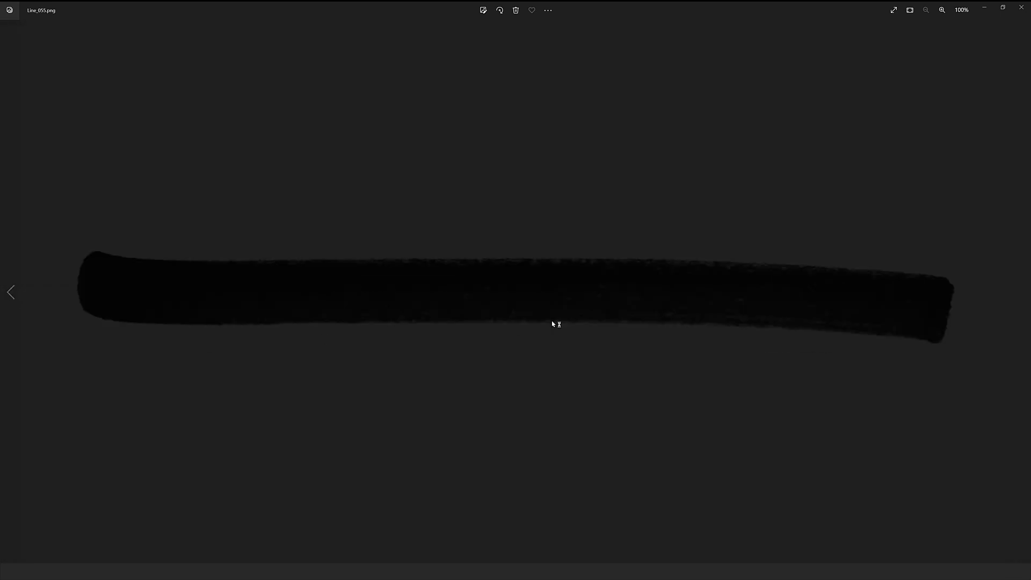
Go back to the Hyper Marker folder, open its _Examples folder and open 09.psd in Photoshop to view the redacted text.
left_click(991, 10)
left_click(137, 27)
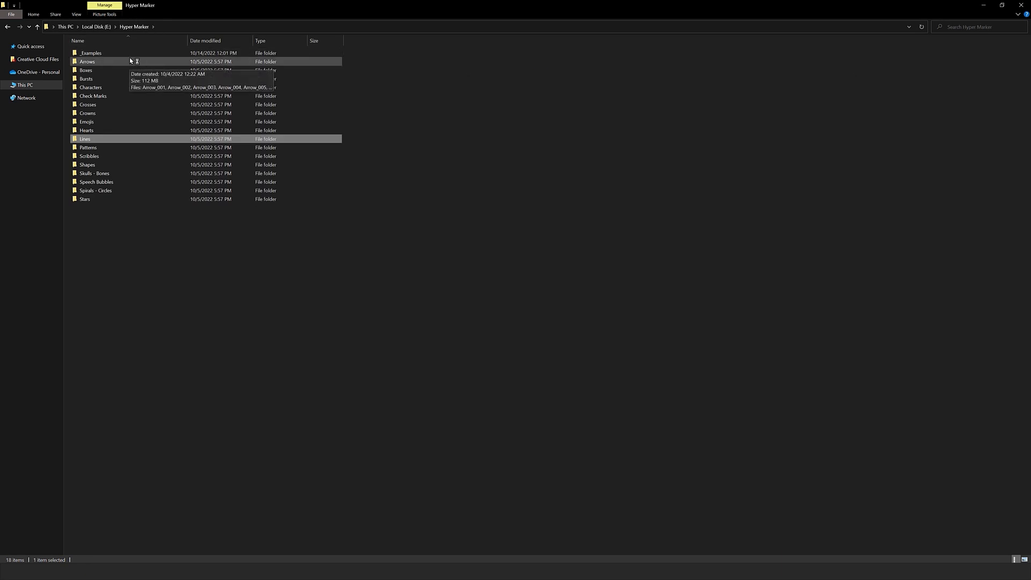
double_click(131, 54)
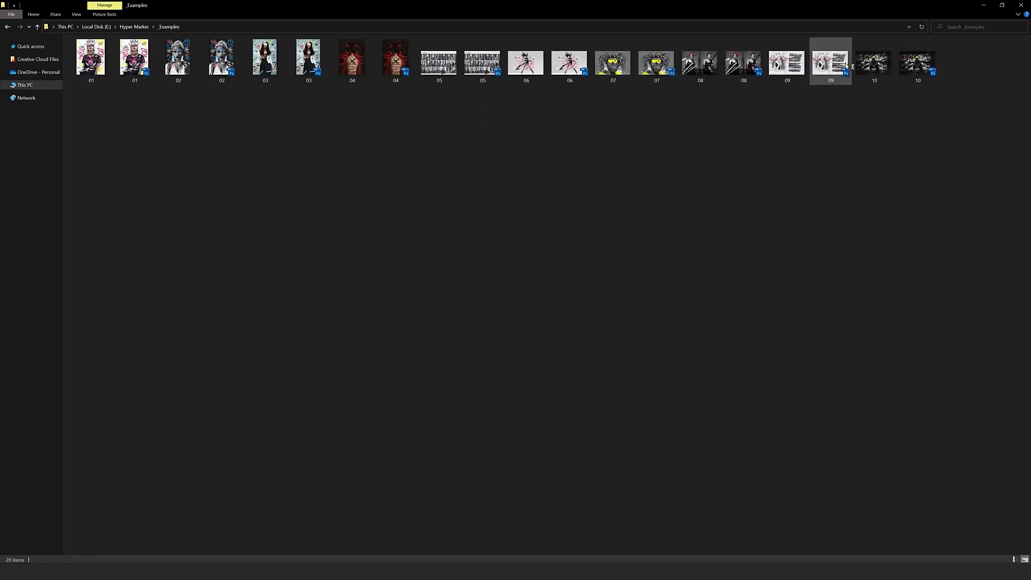
left_click(829, 68)
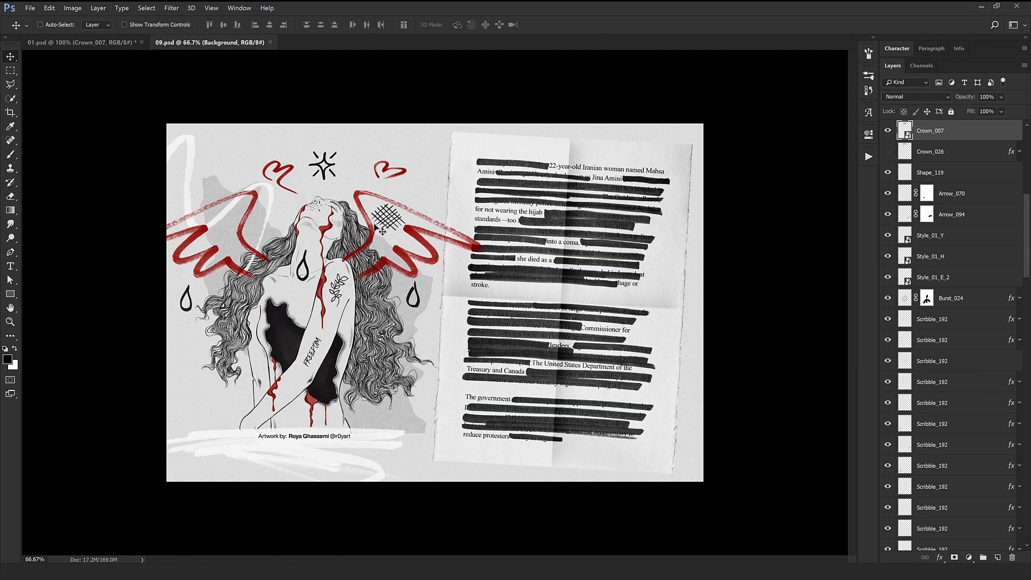
scroll(383, 261, "up", 1)
mouse_move(382, 262)
left_mouse_down()
mouse_move(470, 290)
mouse_move(370, 229)
mouse_move(373, 257)
left_mouse_up()
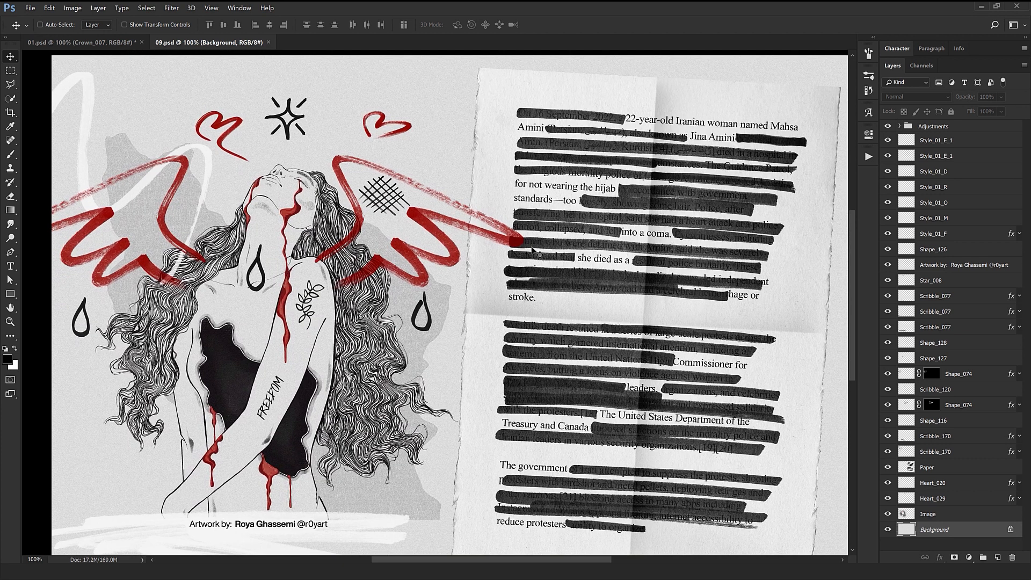
scroll(532, 251, "down", 1)
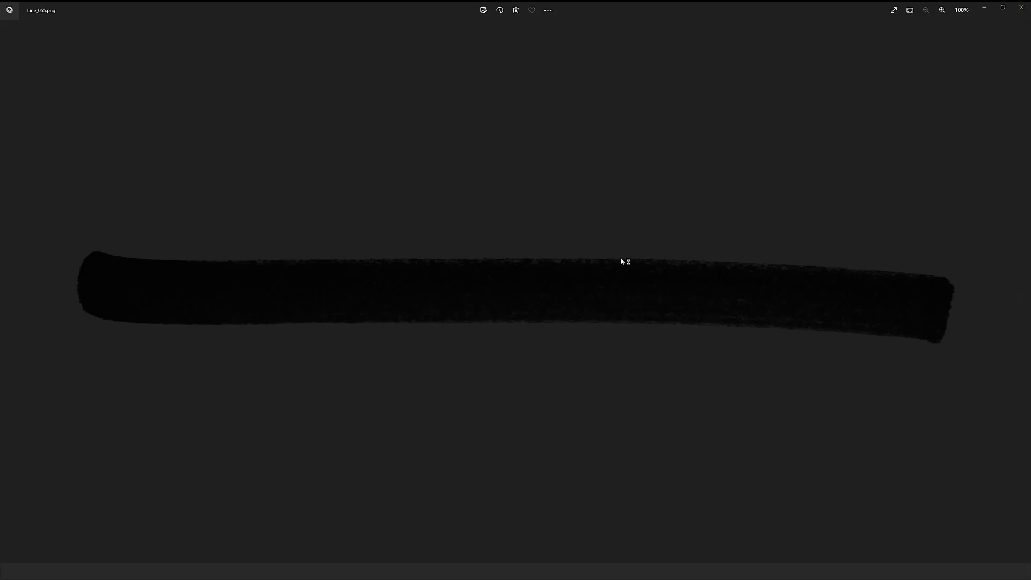
Open Line_055.png in Photoshop and copy its marker line into the 09.psd document.
right_click(622, 261)
left_click(624, 411)
left_click(501, 253)
left_click(536, 341)
mouse_move(386, 288)
left_mouse_down()
mouse_move(213, 43)
mouse_move(263, 93)
mouse_move(575, 269)
mouse_move(557, 281)
left_mouse_up()
Scale the line to 7.23% width and 12.20% height, rotated 0.53°, over "Treasury and", and set its opacity to 90%.
key("ctrl+t")
mouse_move(132, 207)
left_mouse_down()
mouse_move(506, 250)
mouse_move(587, 405)
mouse_move(535, 357)
left_mouse_up()
mouse_move(634, 374)
left_mouse_down()
mouse_move(564, 380)
mouse_move(590, 389)
mouse_move(554, 354)
mouse_move(570, 363)
mouse_move(532, 377)
left_mouse_up()
scroll(564, 379, "up", 3)
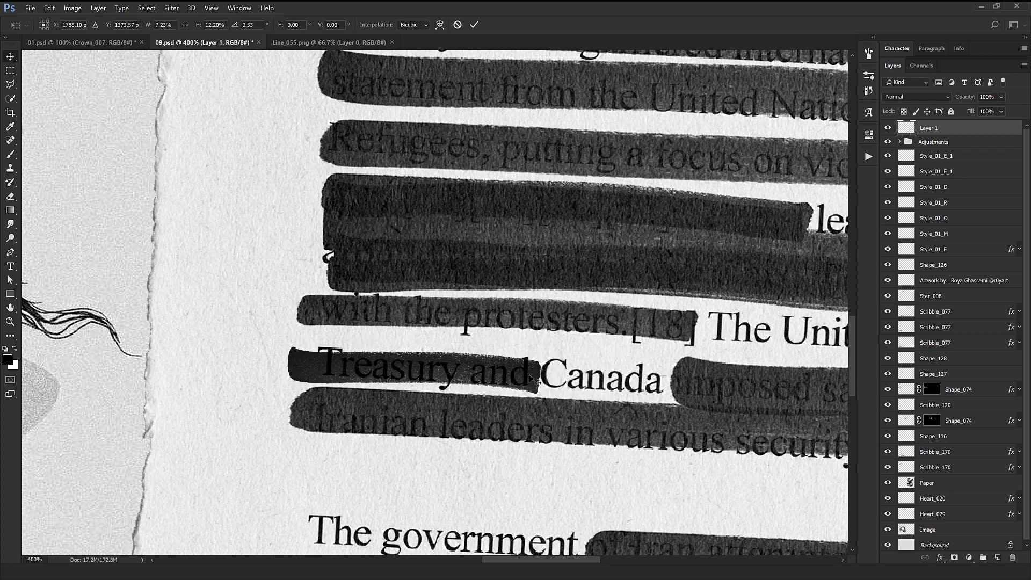
key("Return")
key("9")
key("ctrl+0")
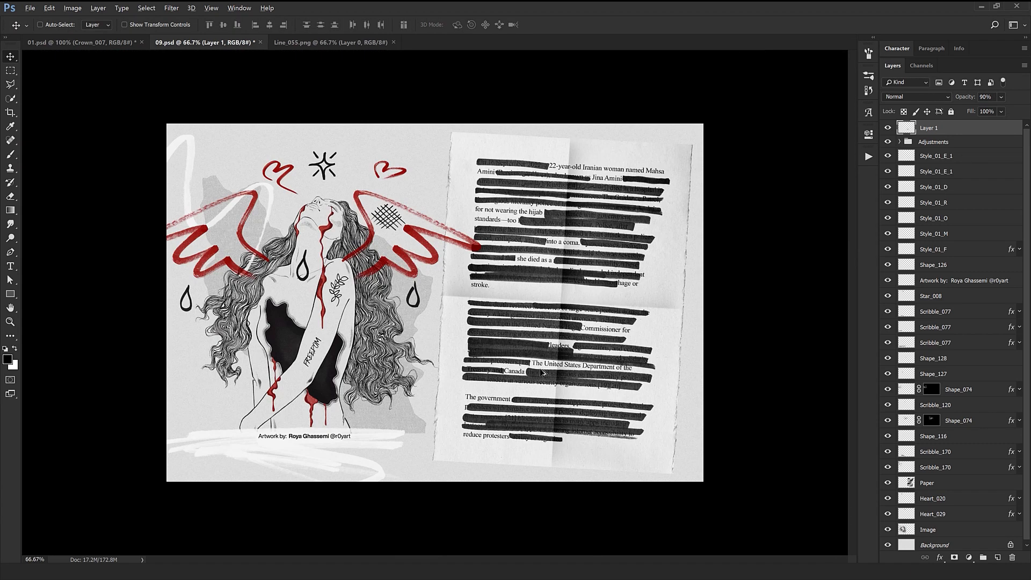
Move the line over the word "stroke." and try a Color Overlay on it with red #aa4642 sampled from the wing.
key("ctrl+1")
left_click_drag(546, 329, 539, 322)
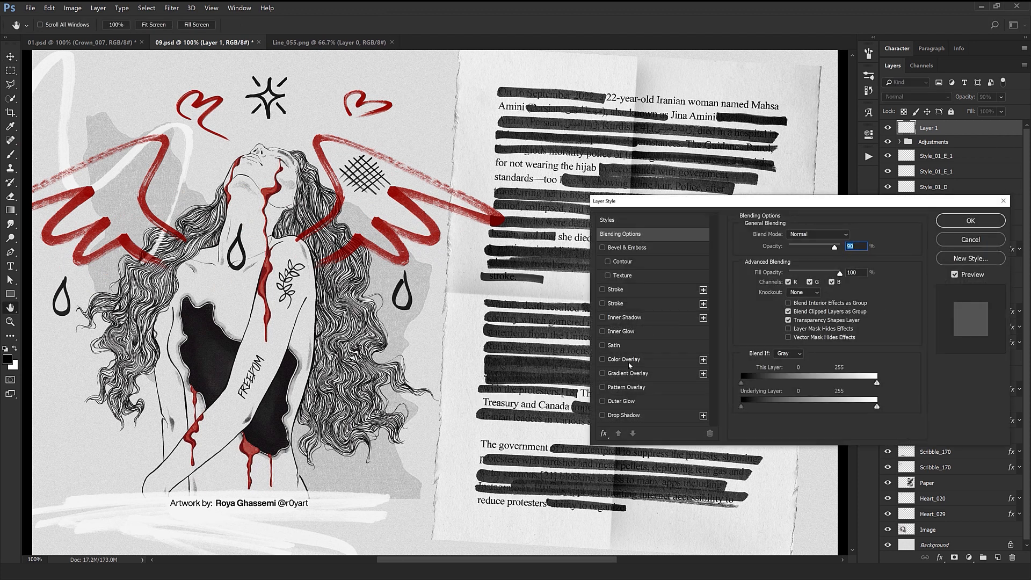
left_click(629, 361)
left_click(852, 237)
left_click(432, 205)
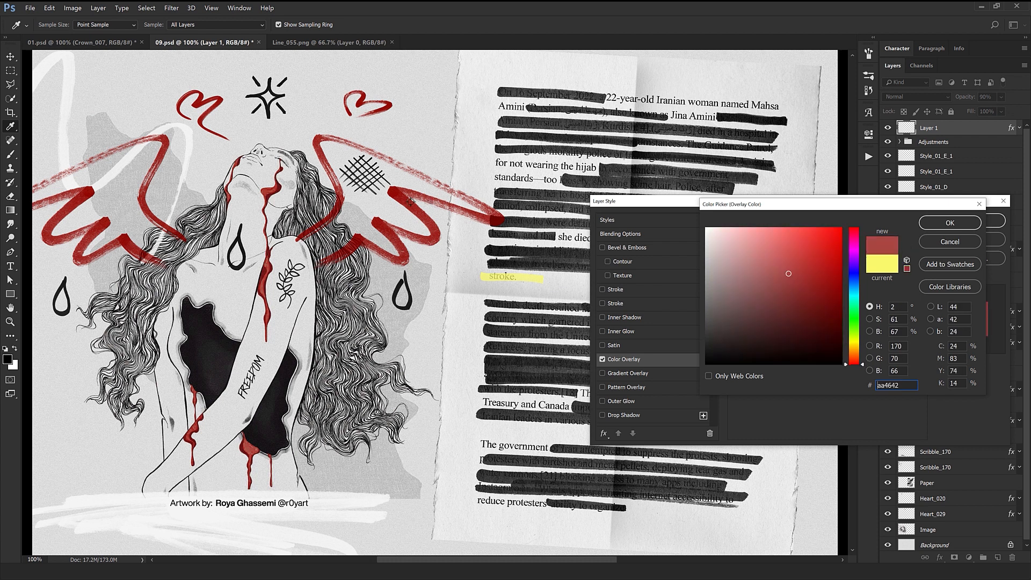
left_click(962, 246)
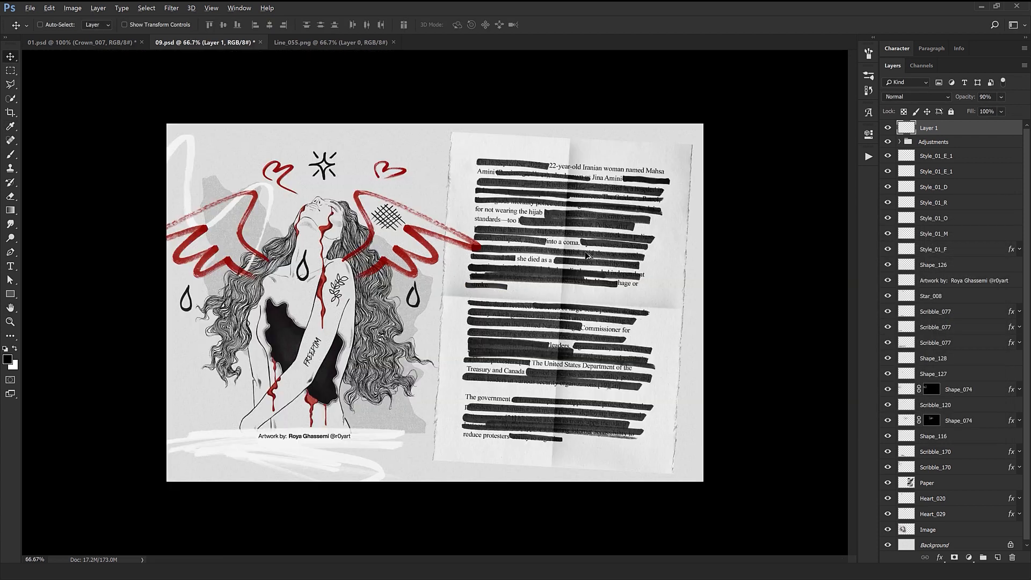
Close the 09.psd and Line_055.png documents and the preview of Line_055.
key("ctrl+w")
left_click(519, 216)
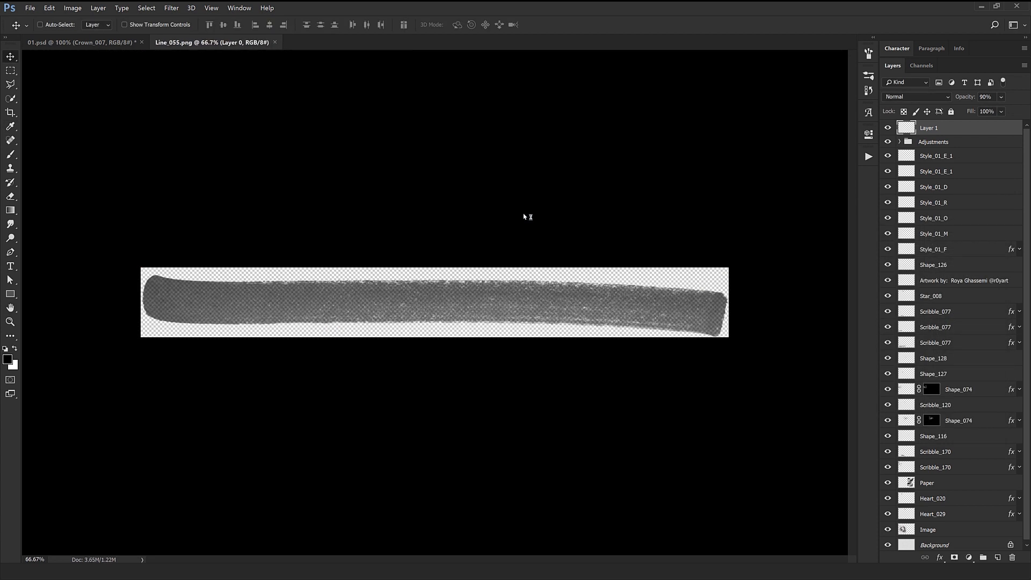
left_click(273, 42)
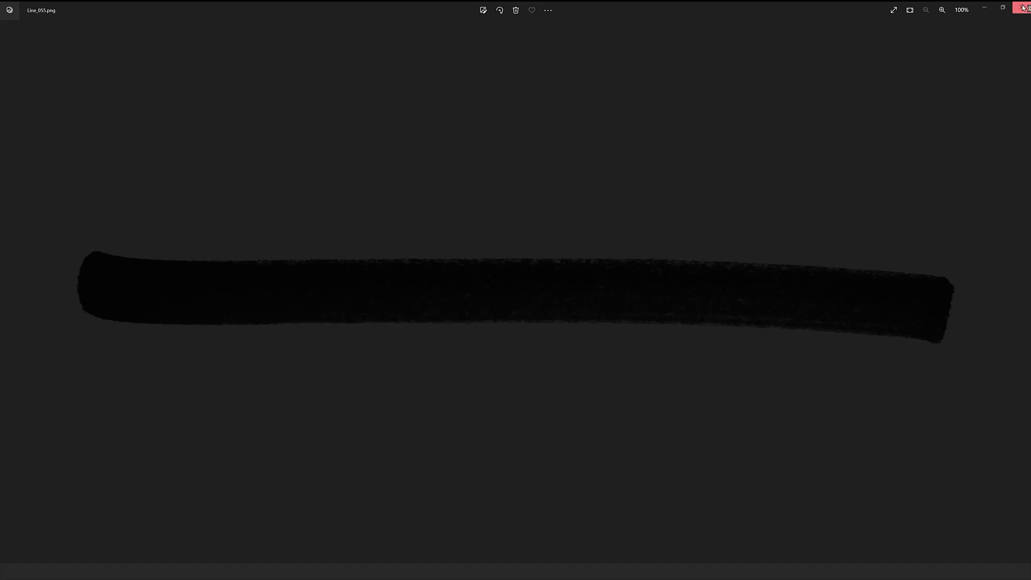
left_click(1022, 7)
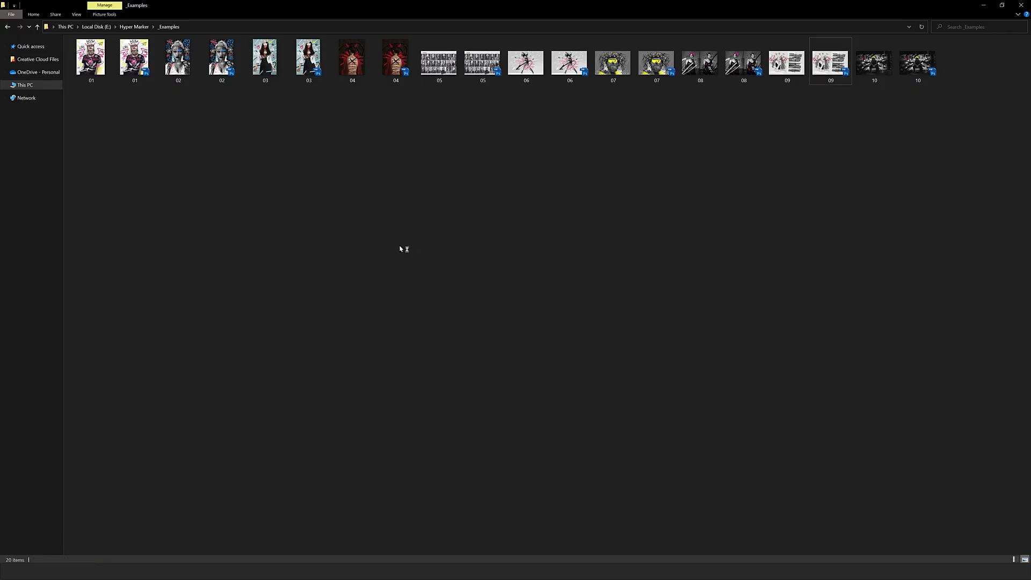
Return to the Hyper Marker folder, open its Patterns folder and preview Pattern_026.
key("alt+Up")
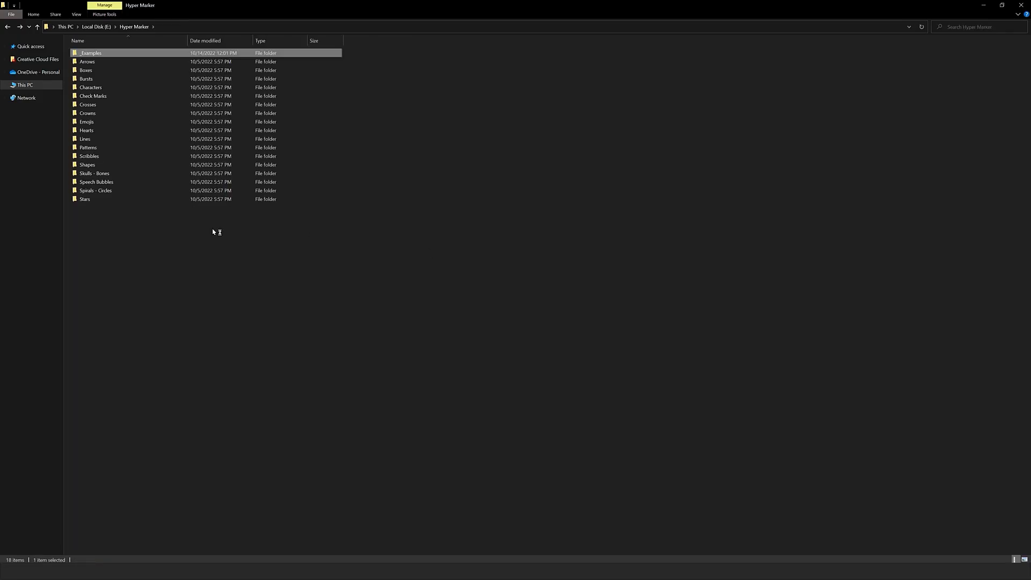
double_click(107, 150)
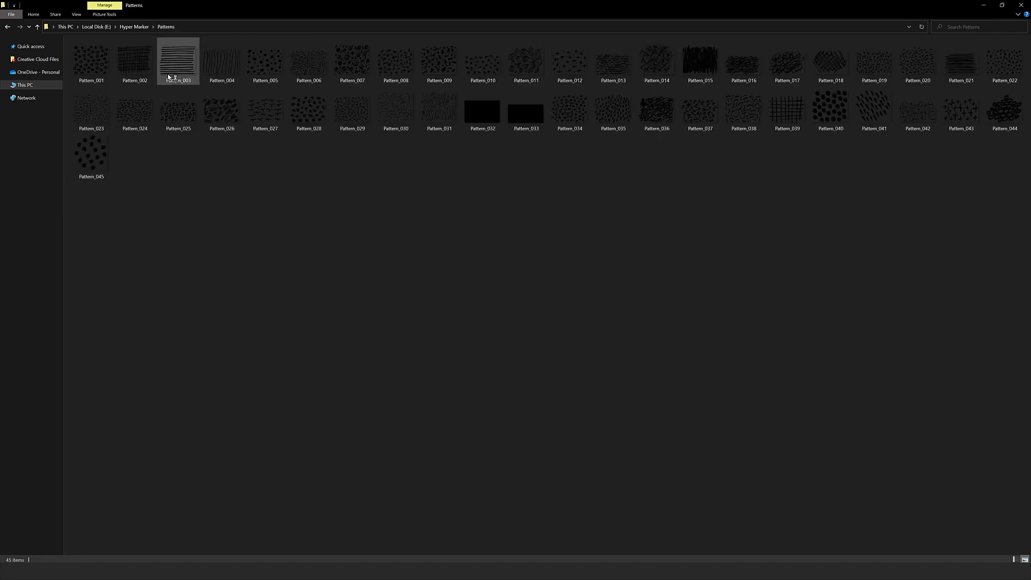
double_click(207, 107)
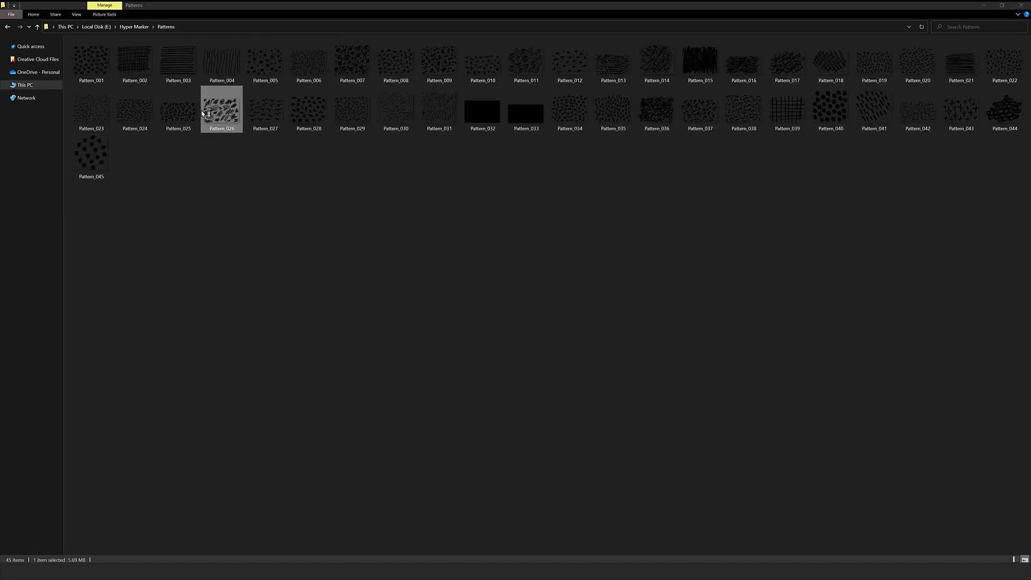
Browse the following patterns from Pattern_027 past Pattern_042 at full size and close the preview.
key("Right")
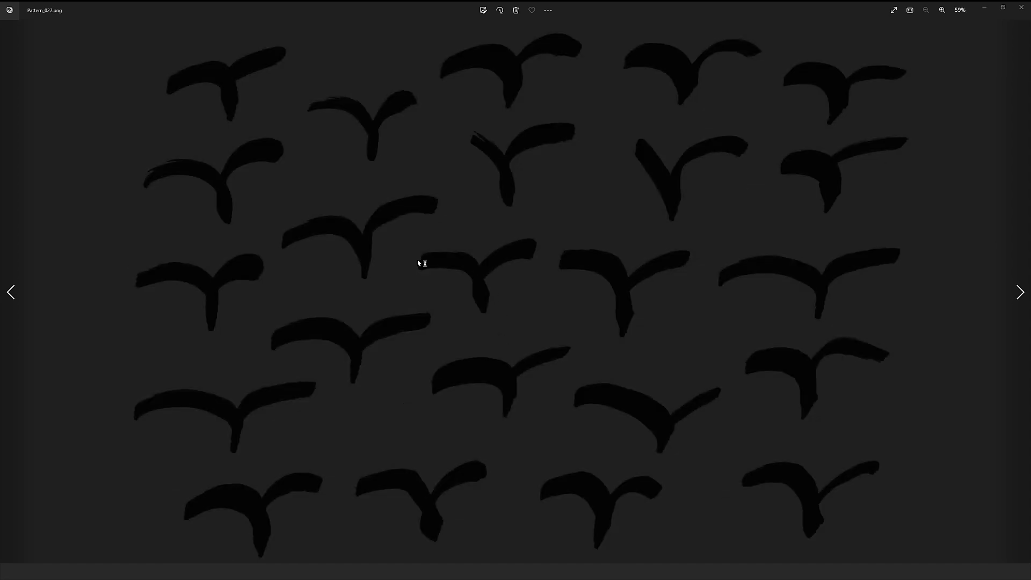
key("Right")
key("Right")
key("Right")
key("Right")
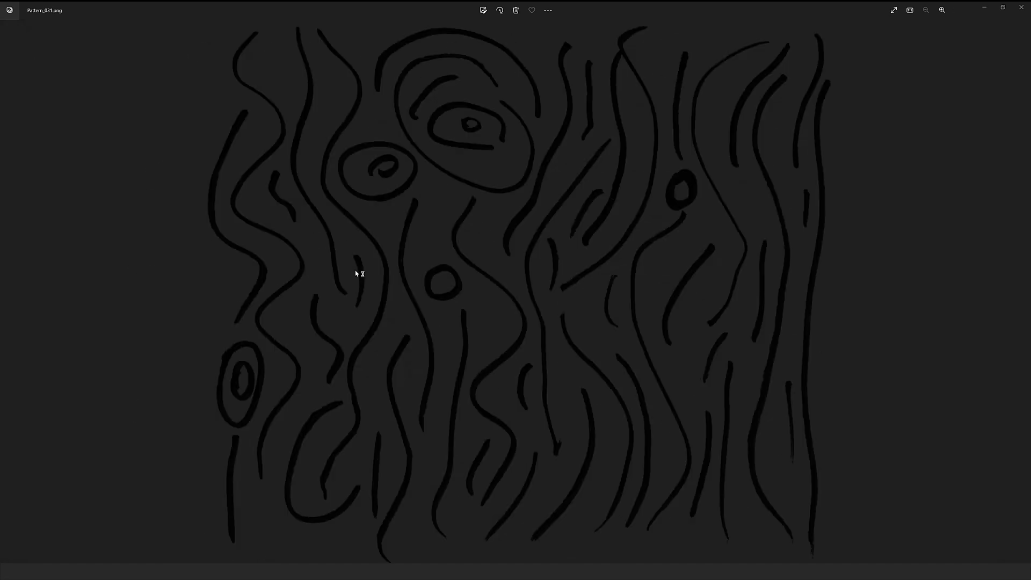
key("Right")
key("Right")
key("Right")
key("Right")
key("Right")
key("Right")
key("Right")
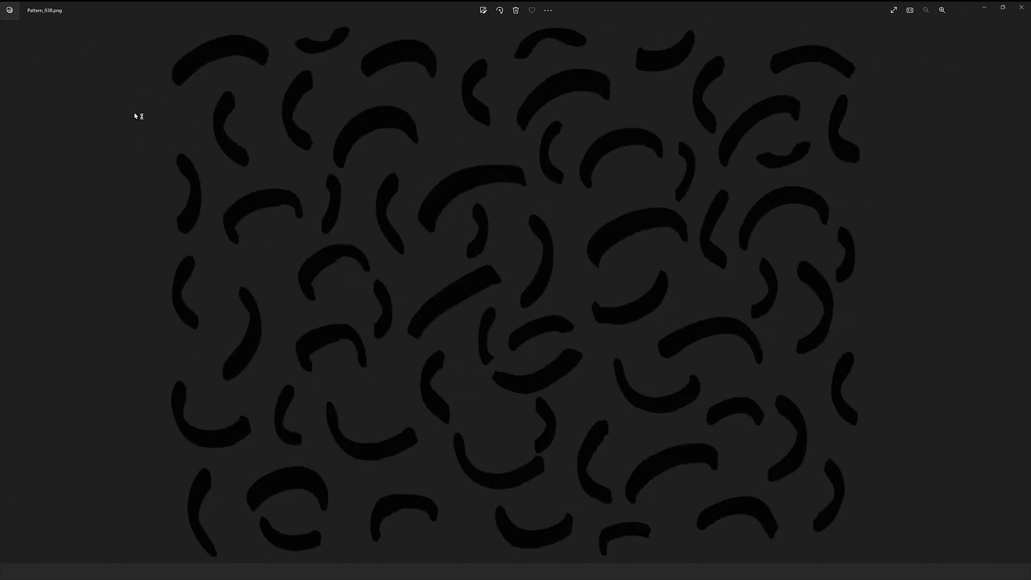
key("Right")
key("Right")
key("Right")
key("Right")
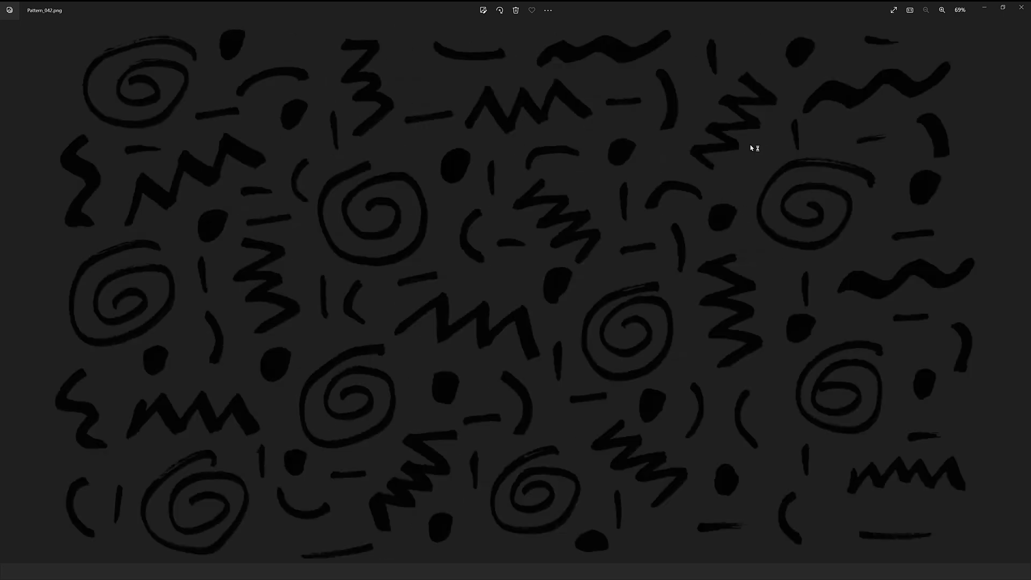
key("Right")
key("Right")
left_click(1023, 8)
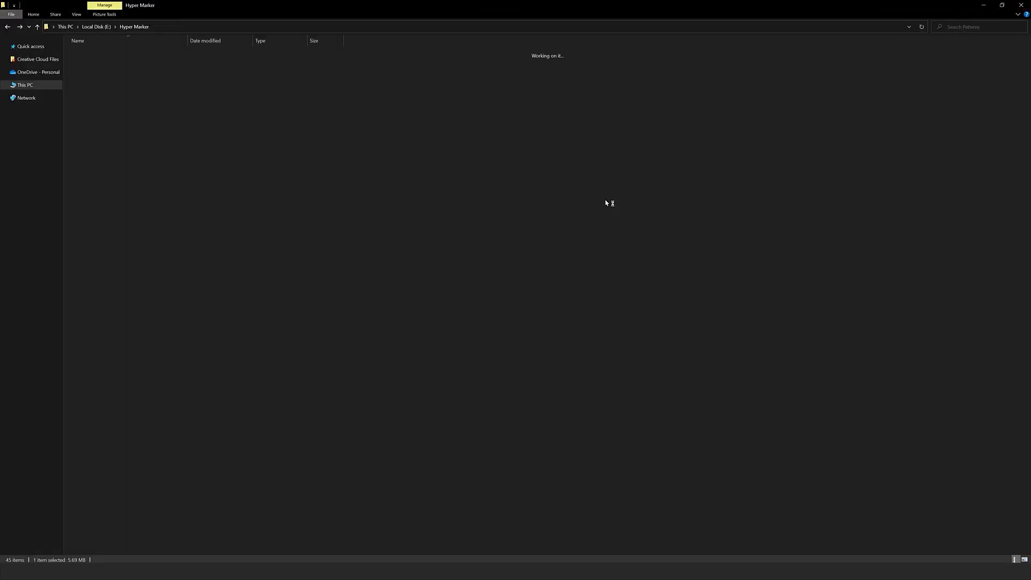
Open the Scribbles folder from the Hyper Marker folder and preview its first scribbles up to Scribble_004.
double_click(170, 56)
key("Right")
key("Right")
key("Right")
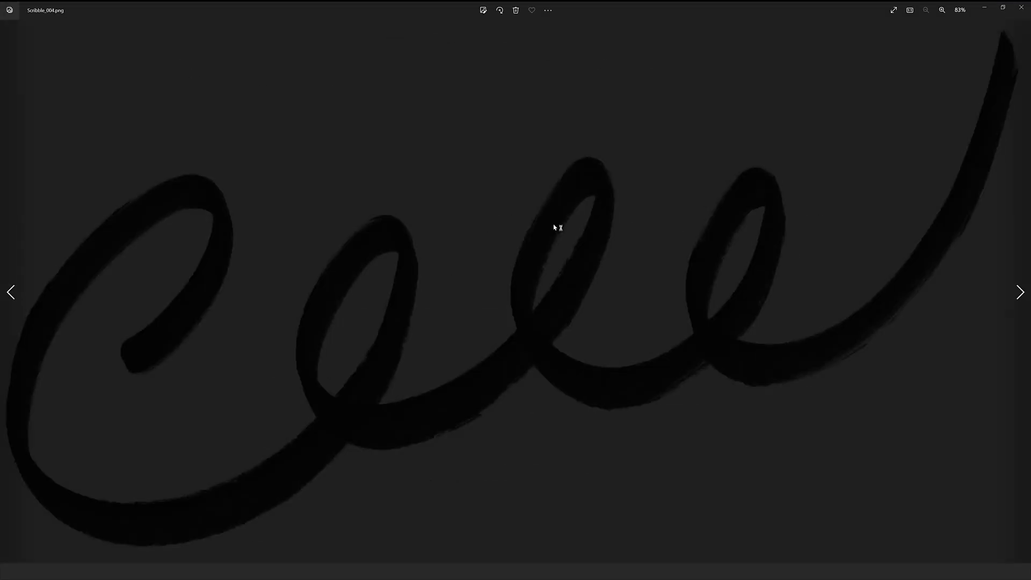
key("Left")
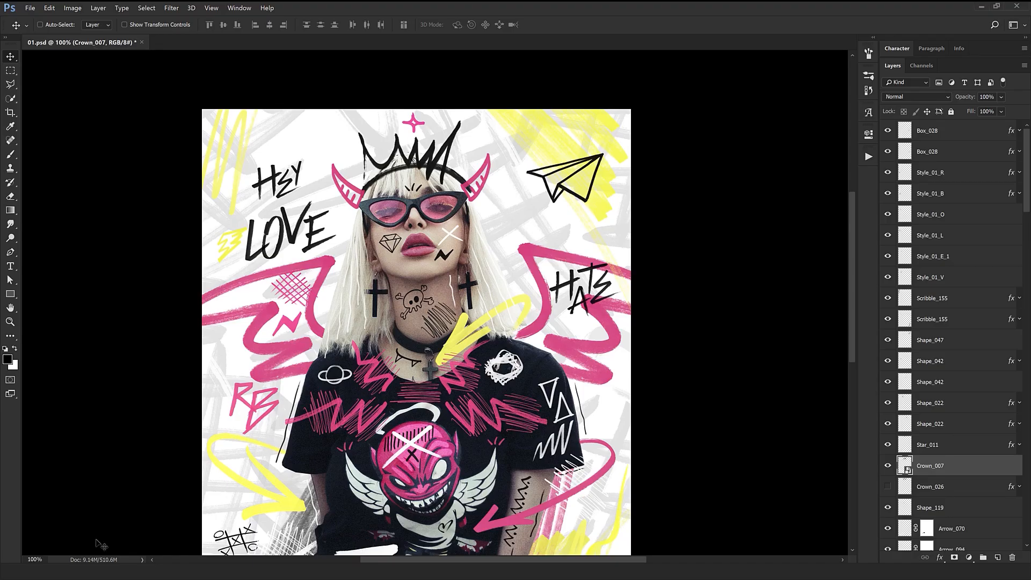
Switch to 01.psd in Photoshop, select the lowest Pattern_018 background layer and toggle its visibility off and on.
scroll(505, 167, "down", 2)
key("ctrl+minus")
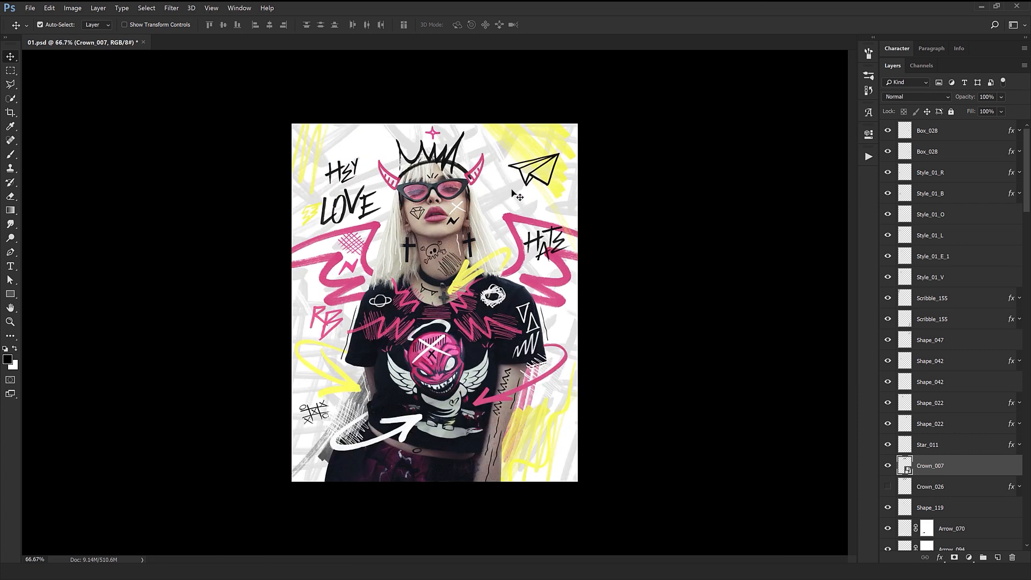
left_click(517, 196)
scroll(930, 506, "down", 1)
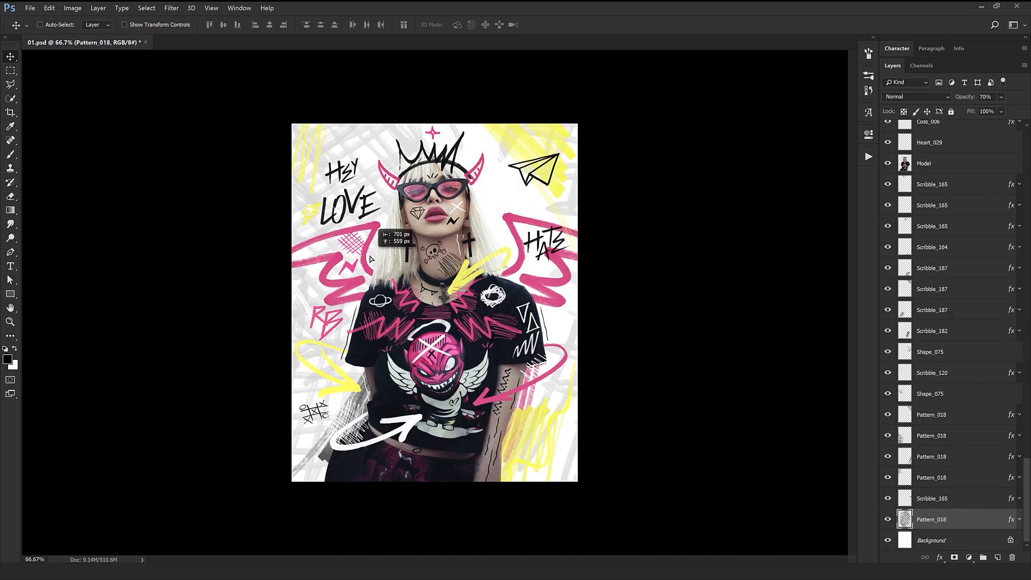
left_click(890, 522)
left_click(889, 521)
Bring the Scribble_165 layer just above the background pattern to the front at 100% opacity and move it over the model's face.
left_click(961, 505)
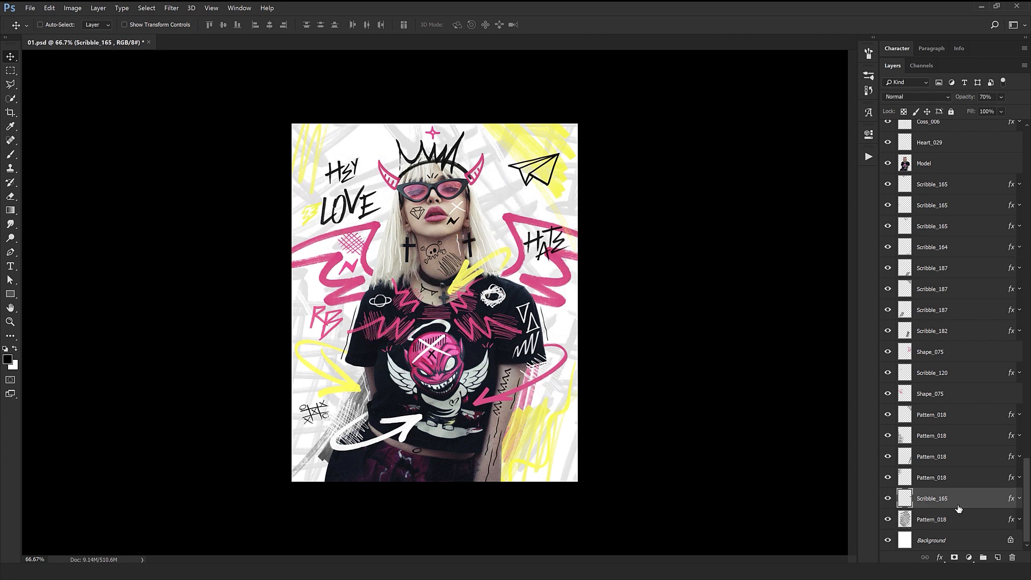
key("ctrl+shift+bracketright")
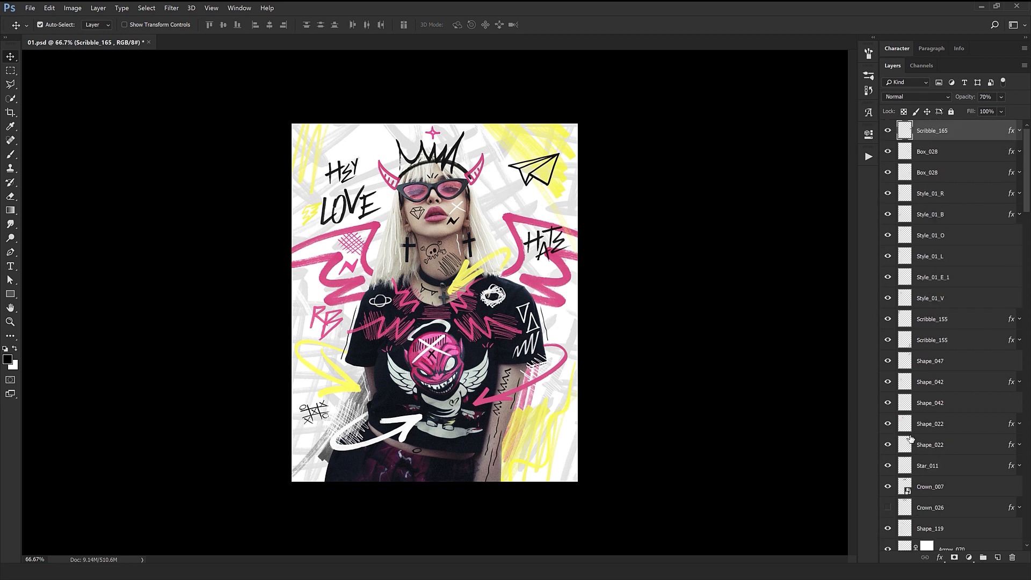
left_click_drag(980, 104, 992, 103)
mouse_move(599, 284)
left_mouse_down()
mouse_move(570, 304)
mouse_move(394, 288)
left_mouse_up()
left_click_drag(556, 445, 564, 299)
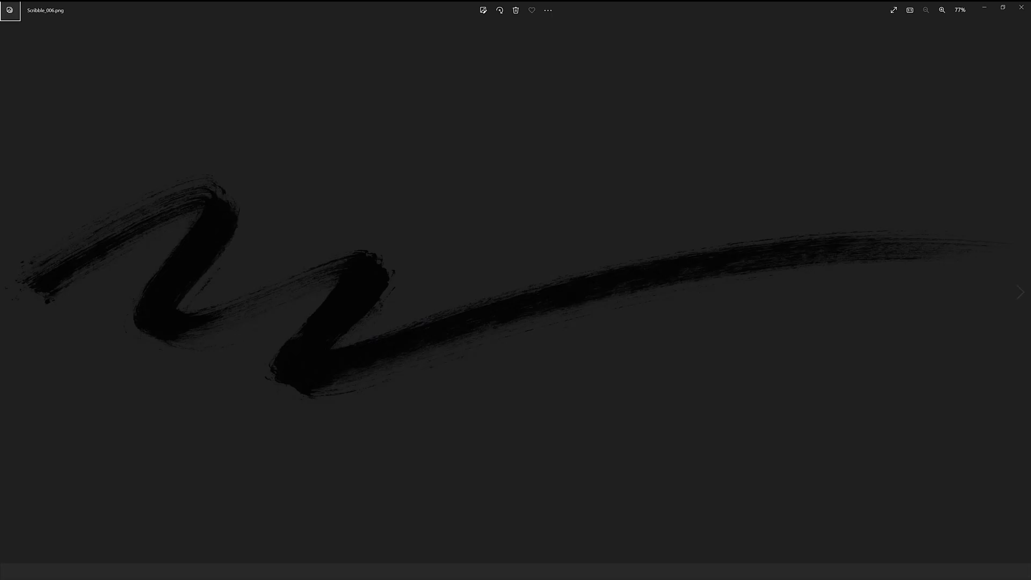
Preview further scribbles through Scribble_014, examine its marker texture up close and return to the Scribbles folder.
key("Right")
key("Right")
key("Right")
key("Right")
key("Right")
key("Right")
key("Right")
key("Right")
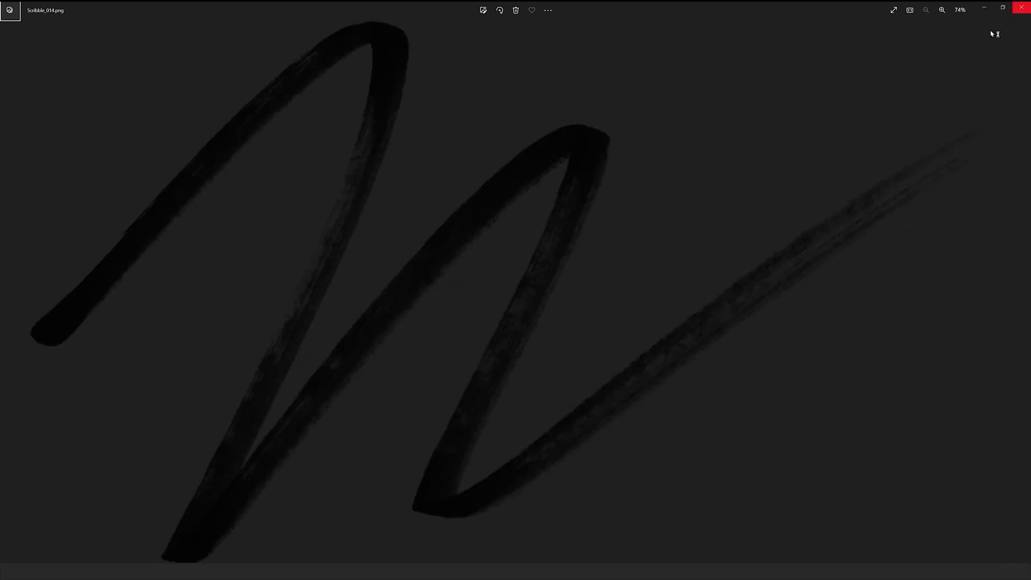
scroll(447, 234, "up", 10)
scroll(529, 208, "down", 9)
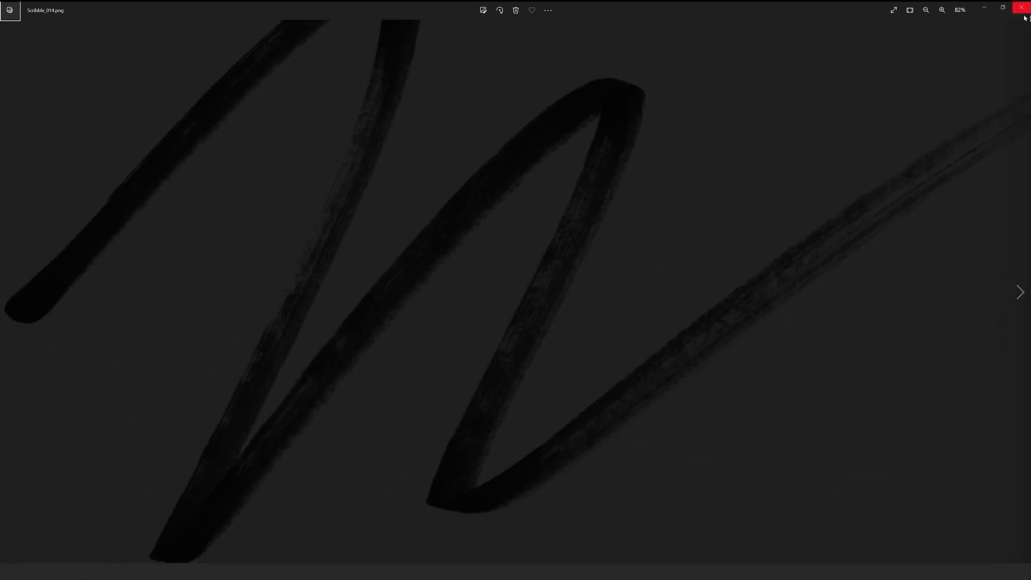
left_click(1022, 8)
key("alt+Tab")
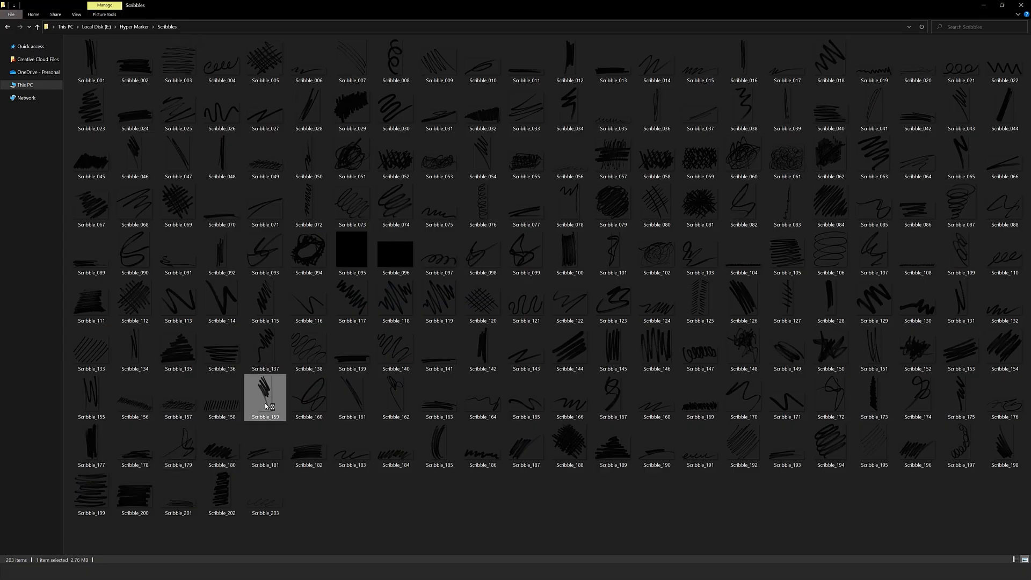
Open the Shapes folder from the Hyper Marker folder and compare its elements with the 01.psd artwork in Photoshop.
key("alt+Left")
double_click(199, 161)
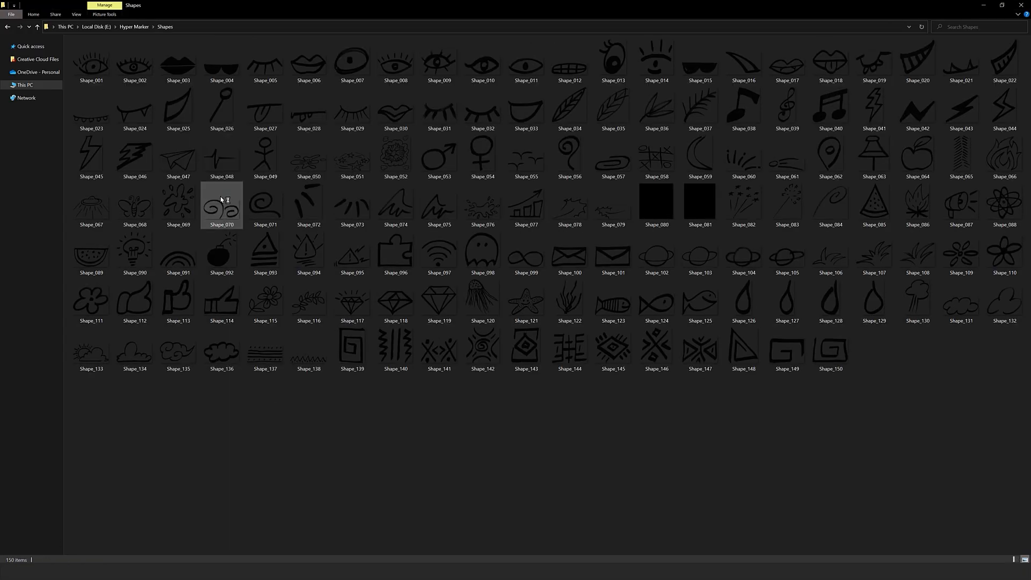
key("alt+Tab")
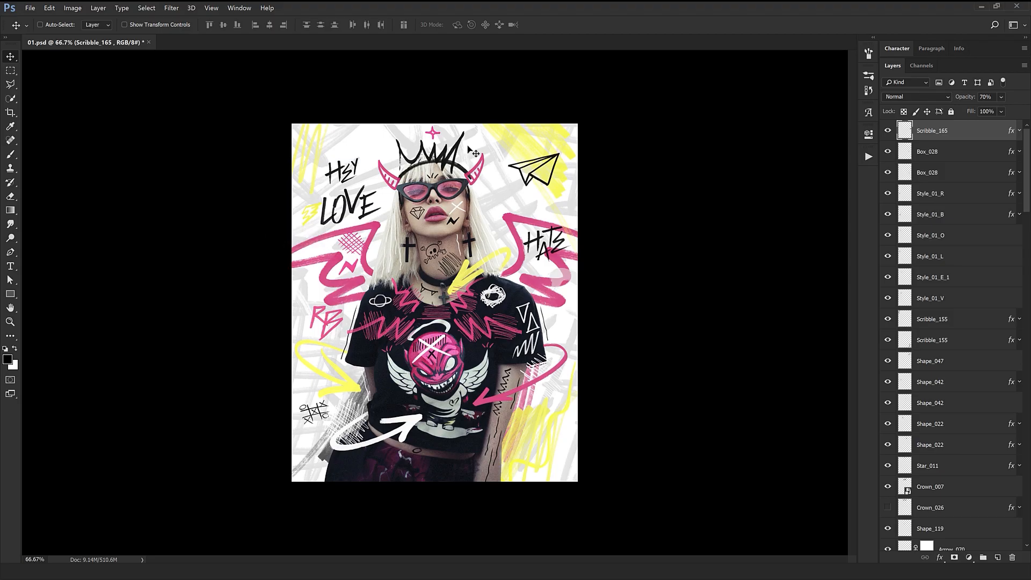
key("alt+Tab")
key("alt+Tab")
key("alt+Tab")
key("alt+Tab")
key("alt+Tab")
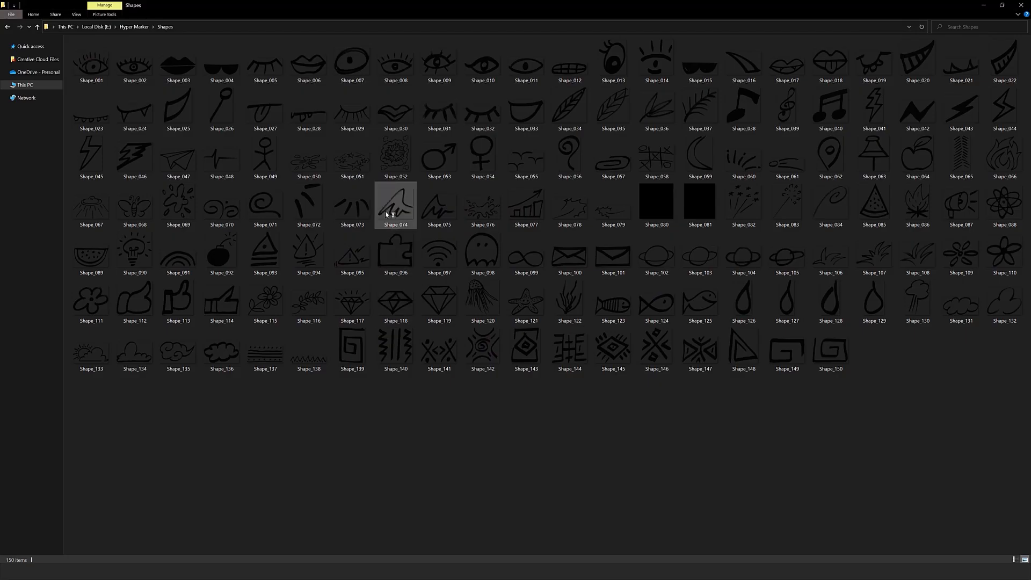
Pick out the Shape_075 wing in 01.psd and find its source file in the Shapes folder beside Shape_074.
left_click(400, 211)
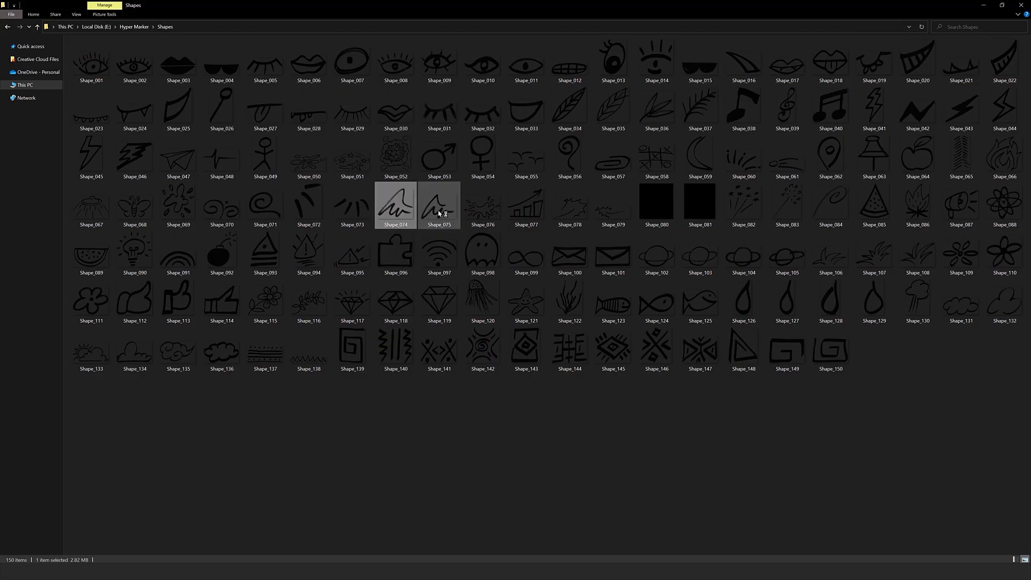
key("alt+Tab")
left_click(534, 225)
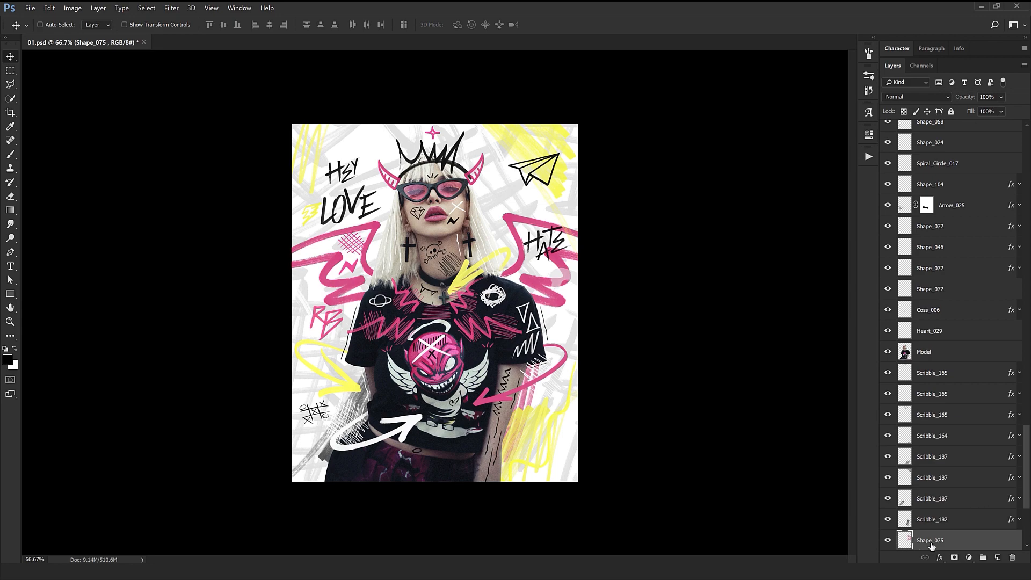
key("alt+Tab")
left_click(443, 204)
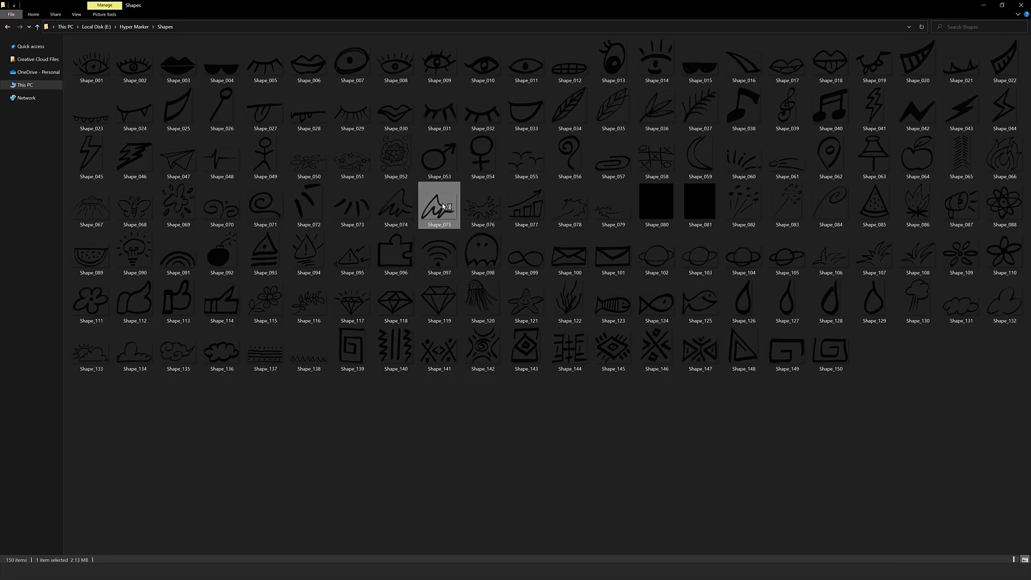
key("alt+Tab")
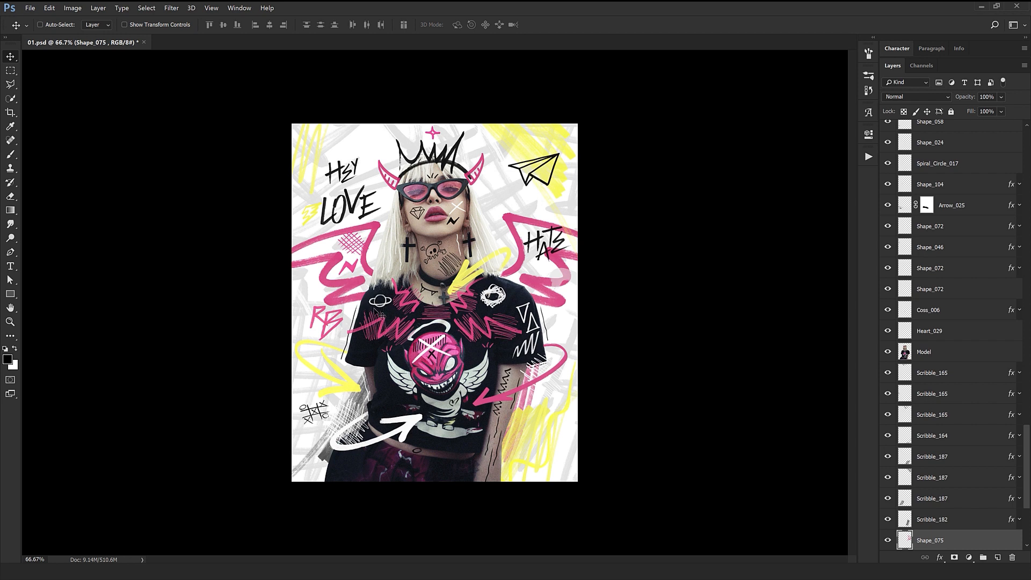
Compare further elements in the Shapes folder with the doodles used around the model in 01.psd.
key("alt+Tab")
key("alt+Tab")
key("alt+Tab")
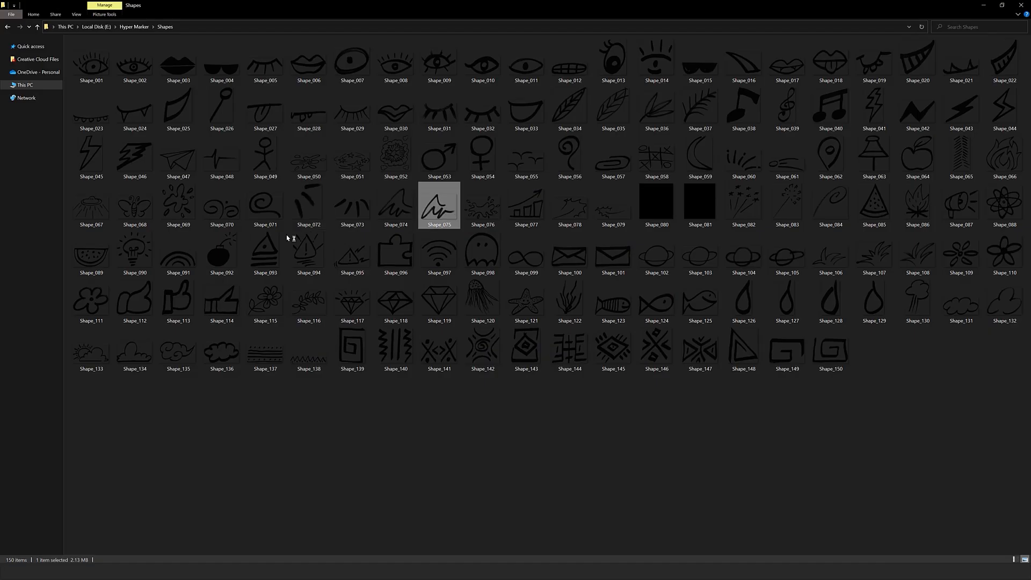
key("alt")
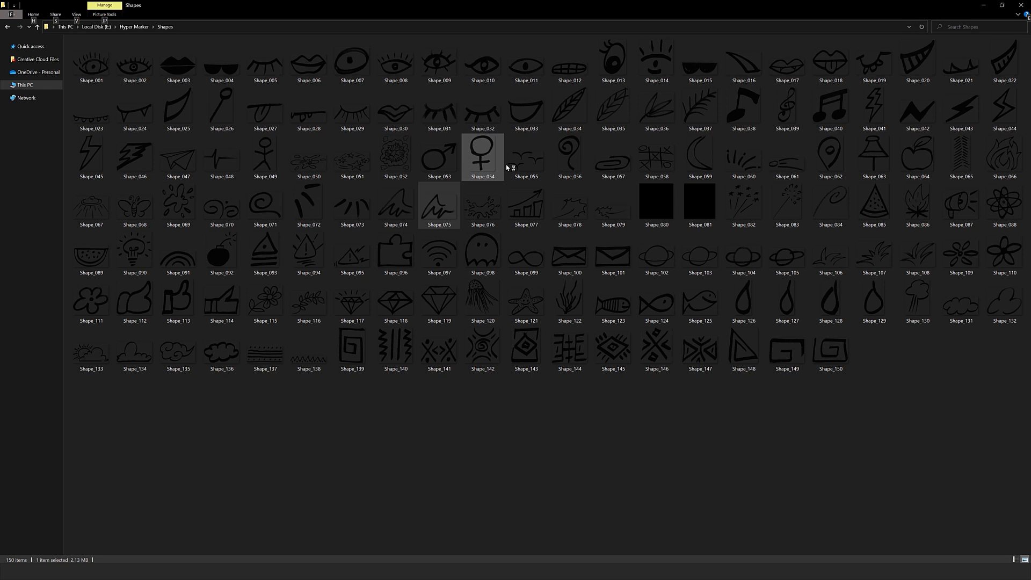
key("alt+Tab")
key("alt+Tab")
key("alt+Tab")
key("alt+Tab")
key("alt+Tab")
key("alt+Tab")
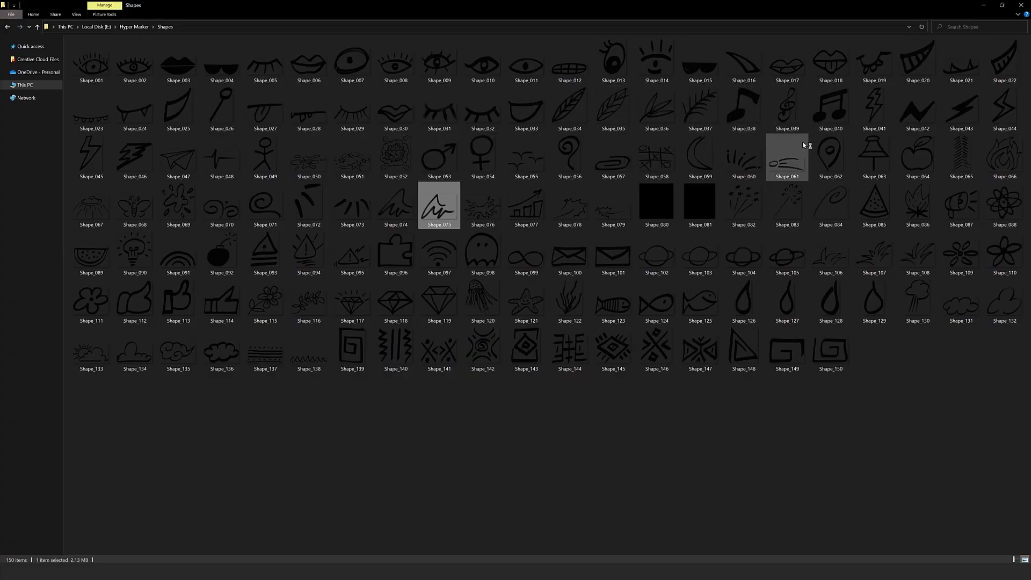
Place the Shape_042 lightning bolt from the Shapes folder into 01.psd and bring it to the front.
left_click_drag(915, 111, 490, 245)
key("Return")
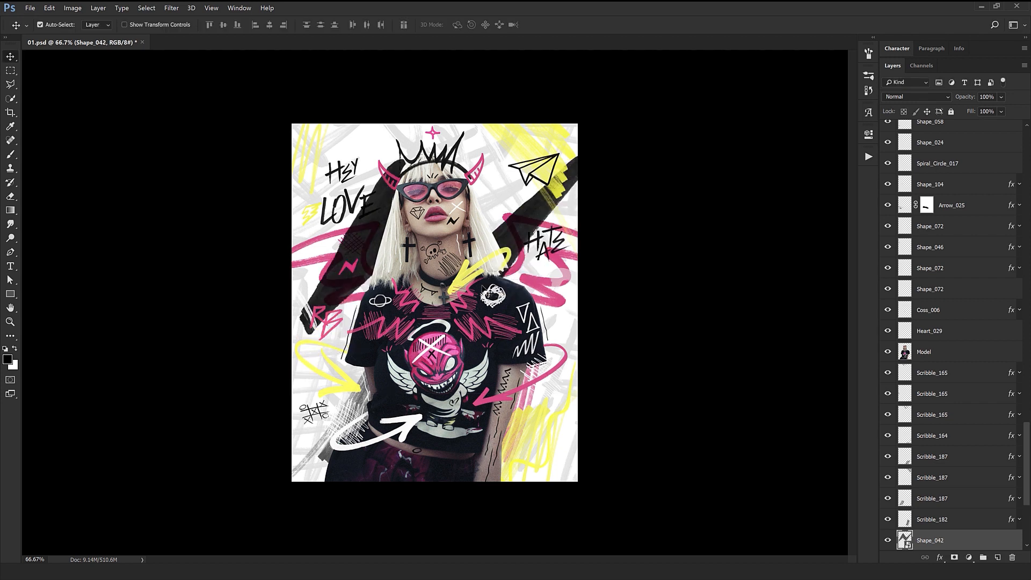
key("ctrl+shift+bracketright")
Shrink the placed Shape_042 lightning bolt and position it between the model's horn and the paper plane.
key("ctrl+t")
left_click_drag(585, 335, 454, 250)
left_click_drag(461, 260, 488, 231)
key("Return")
left_click_drag(548, 317, 473, 218)
left_click_drag(381, 335, 512, 391)
key("ctrl+t")
left_click_drag(585, 349, 555, 412)
key("Return")
left_click_drag(572, 355, 570, 335)
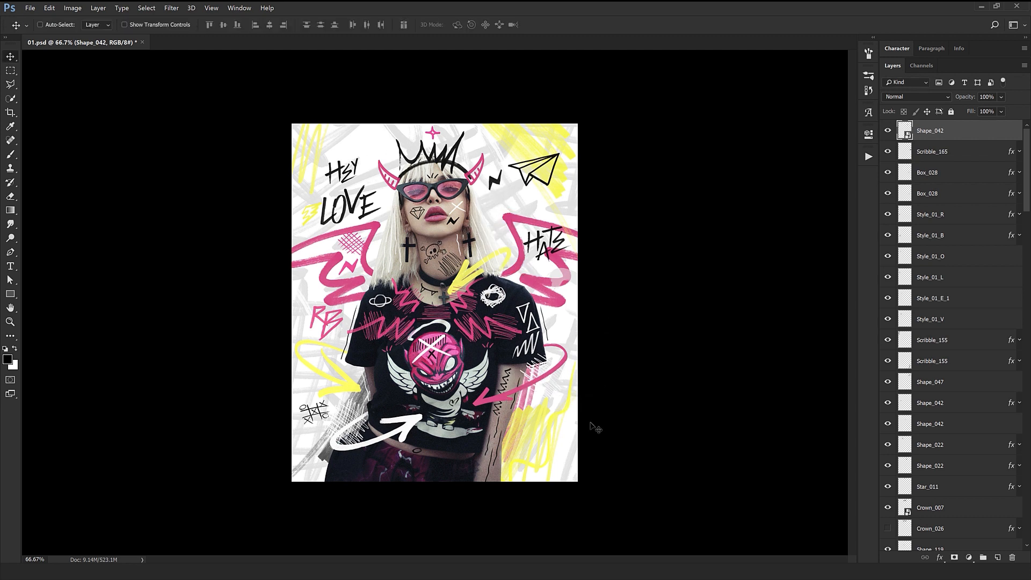
Open the Skulls - Bones folder and zoom in on the skull and crossbones on the model's neck in 01.psd.
key("alt+Tab")
left_click(384, 420)
key("BackSpace")
key("Down")
key("Return")
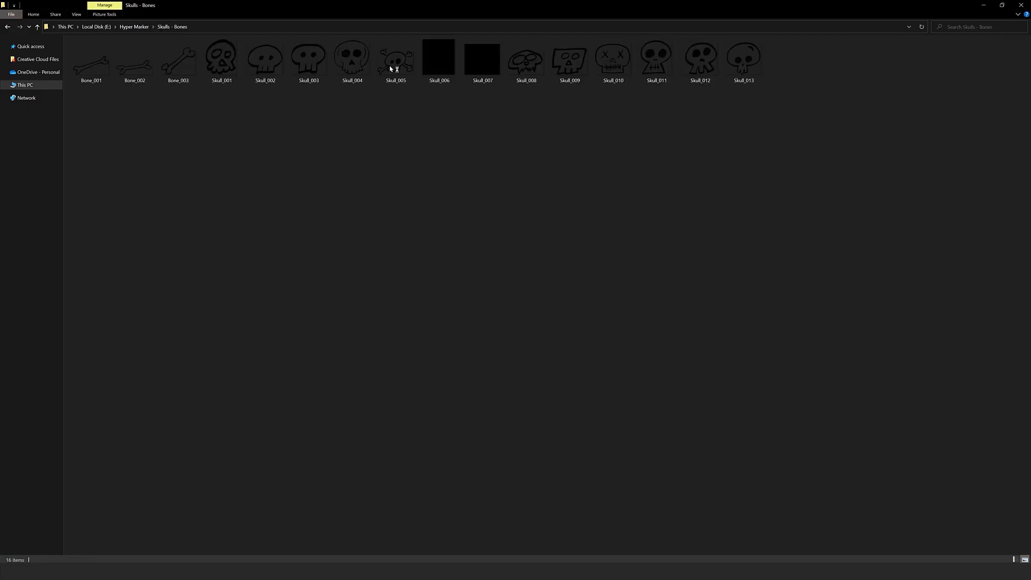
key("alt+Tab")
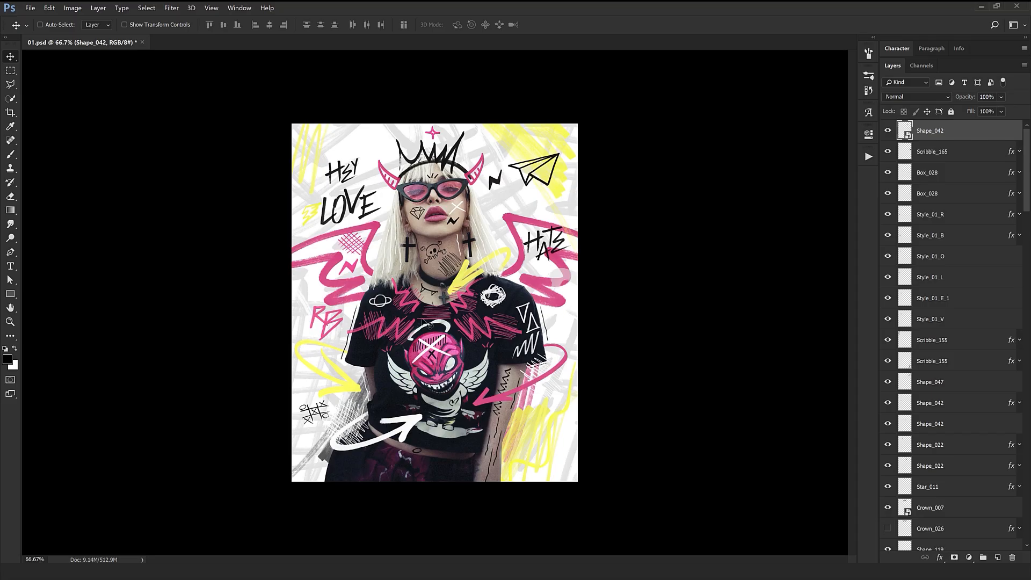
scroll(429, 258, "up", 5)
Preview the skull drawings from Skull_005 through Skull_008 in the Skulls - Bones folder.
key("alt+Tab")
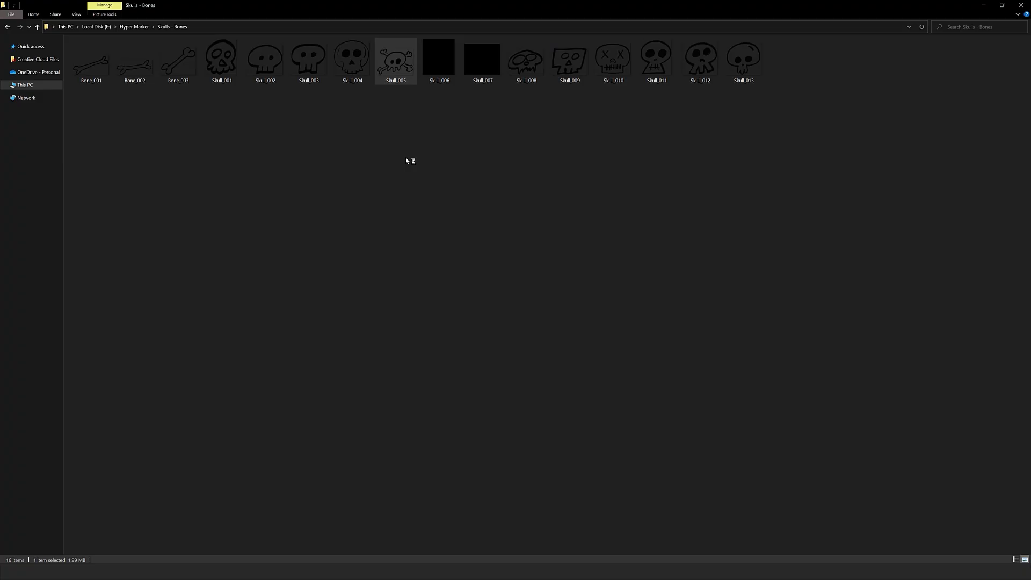
left_click(1022, 7)
double_click(439, 61)
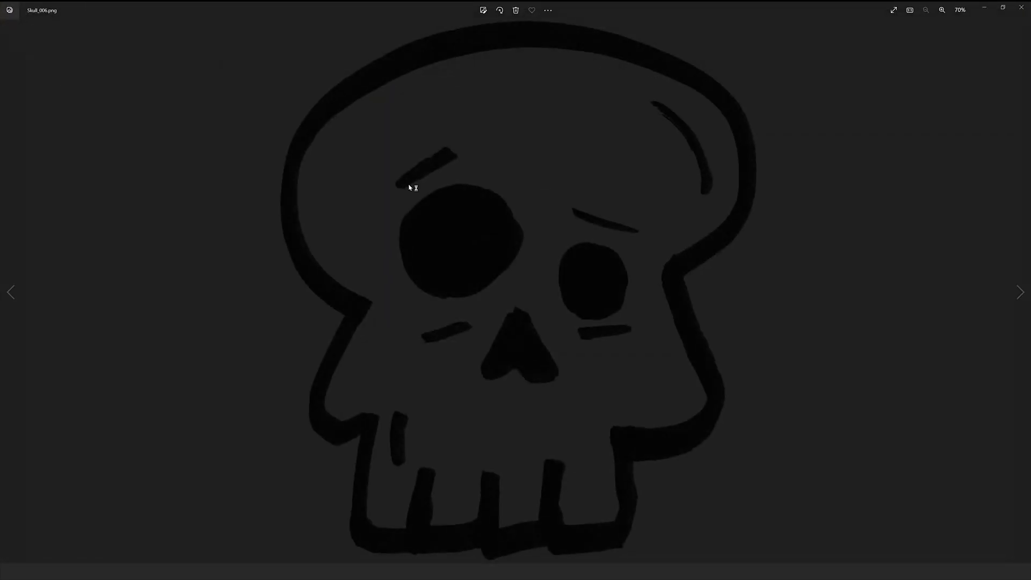
key("Right")
key("Right")
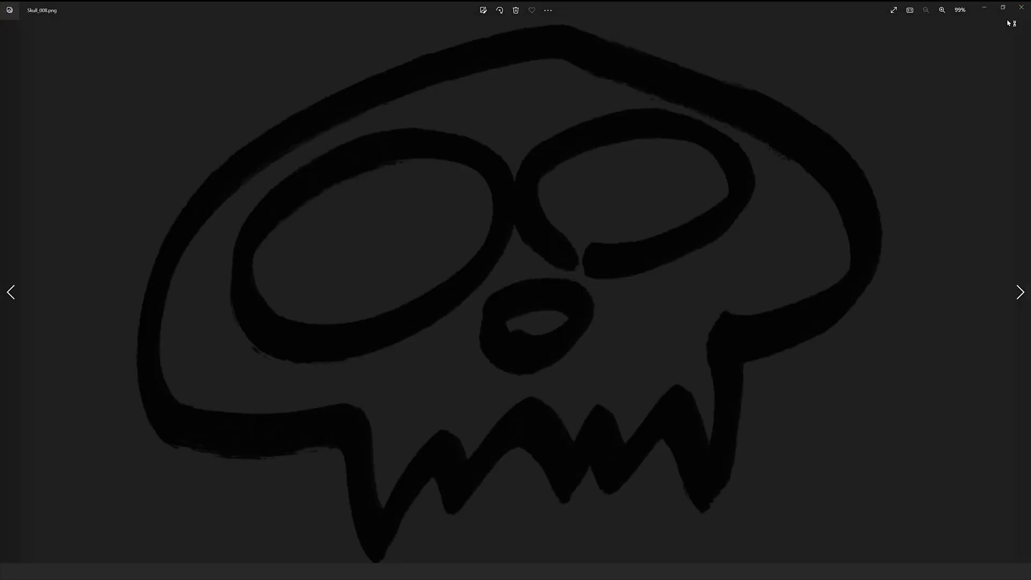
left_click(1022, 7)
Open the Speech Bubbles folder from the Hyper Marker folder and preview its first speech bubbles.
left_click(406, 189)
key("alt+Left")
key("Down")
key("Return")
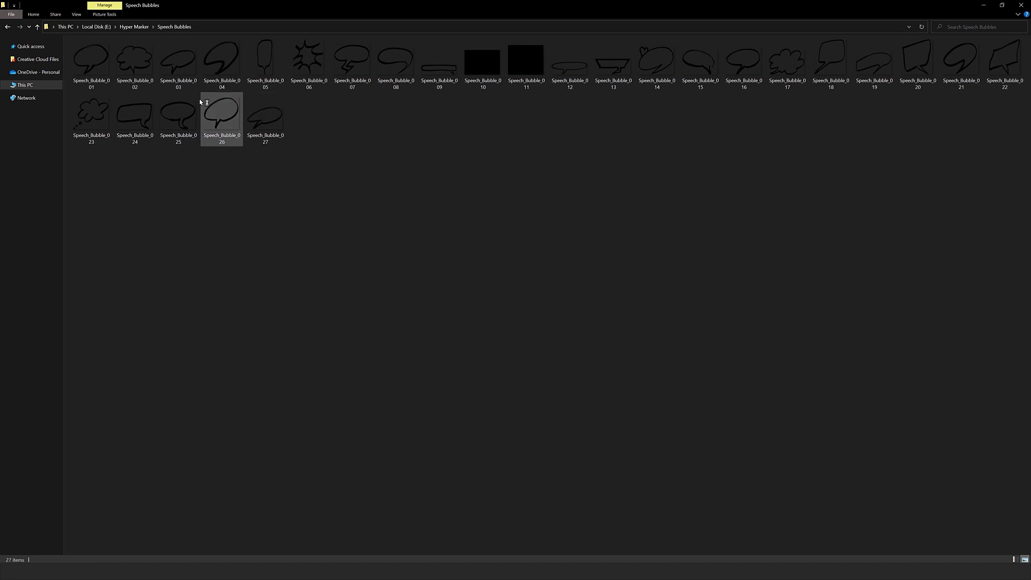
key("Down")
key("Return")
key("Right")
key("Right")
key("Right")
key("Right")
key("Right")
key("Right")
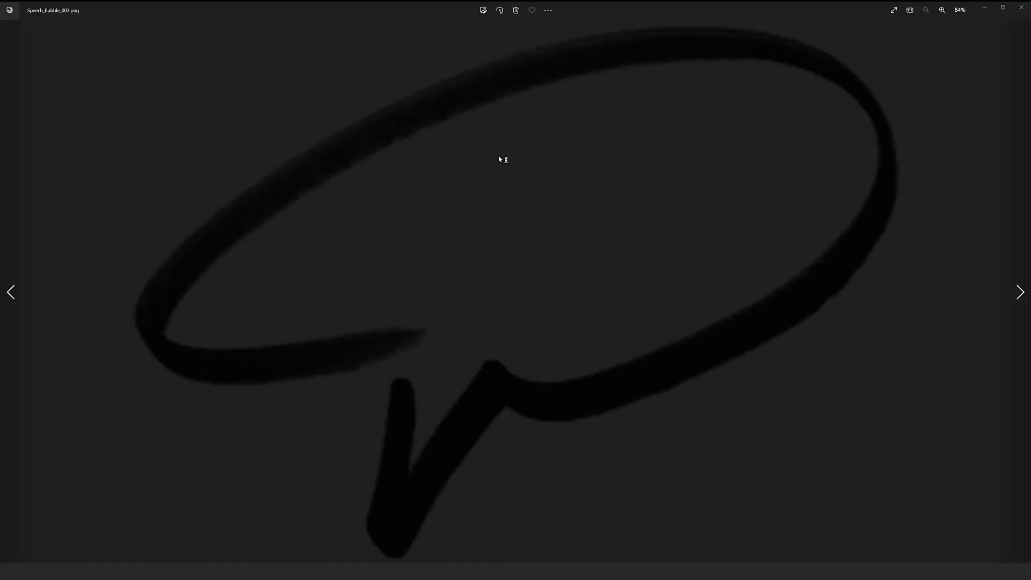
left_click(1022, 8)
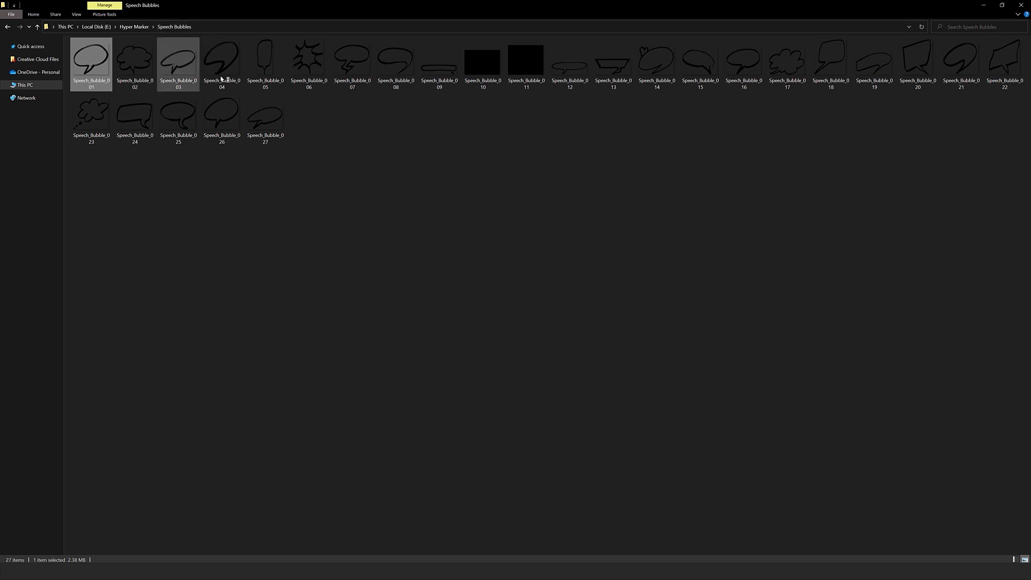
View the whole 01.psd artwork at 66.7% zoom and return to the Speech Bubbles folder.
key("alt+Tab")
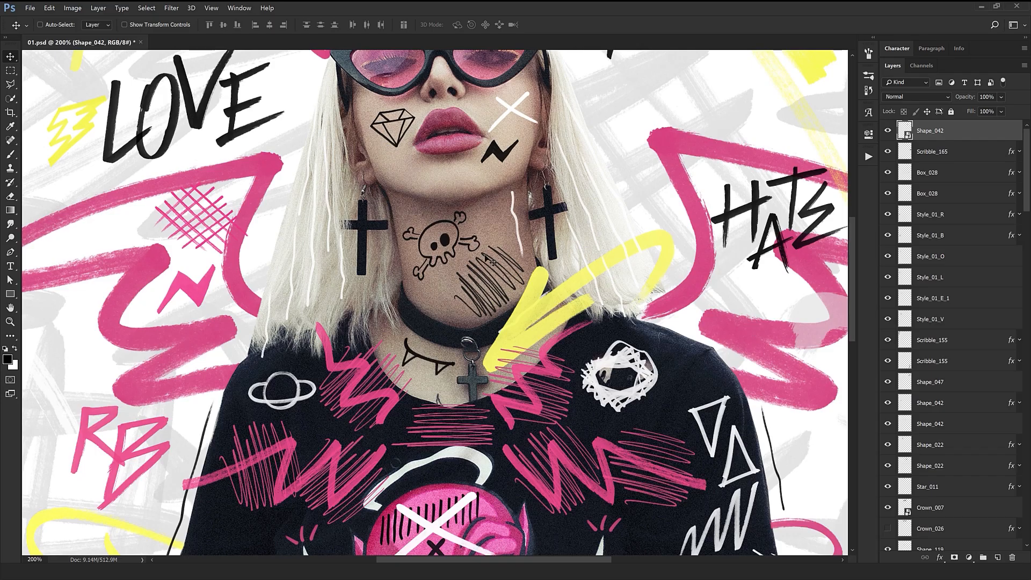
key("ctrl+minus")
key("ctrl+minus")
key("alt+Tab")
key("alt+Tab")
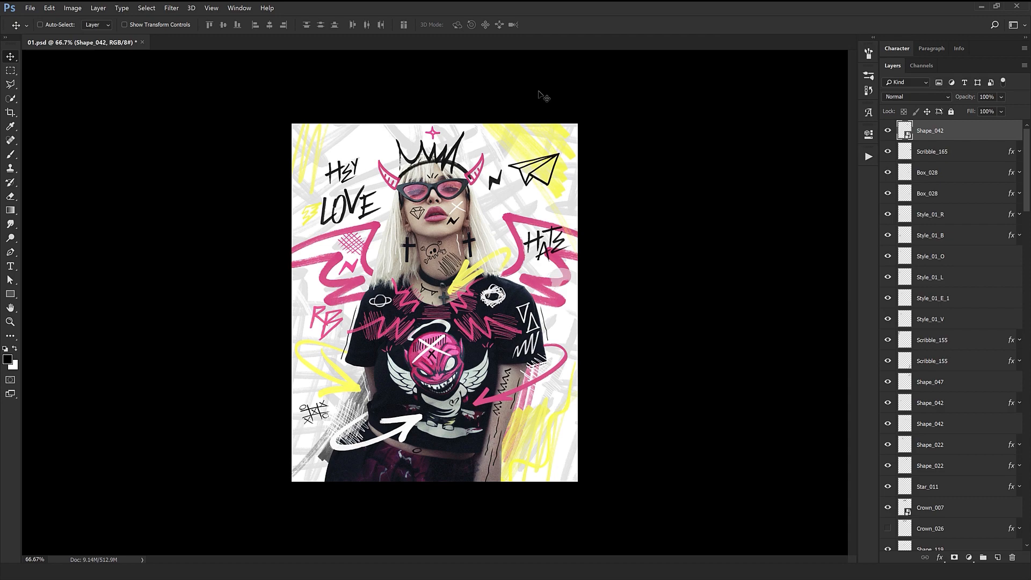
key("alt+Tab")
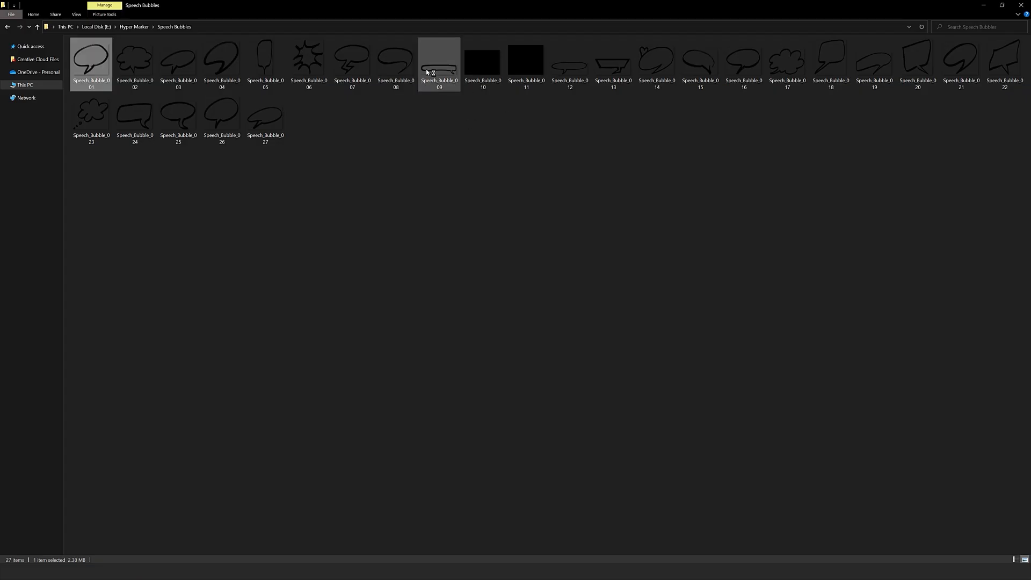
Try Speech_Bubble_025 at a reduced size in 01.psd, moved up toward the model's face, and delete it.
left_click_drag(182, 118, 304, 398)
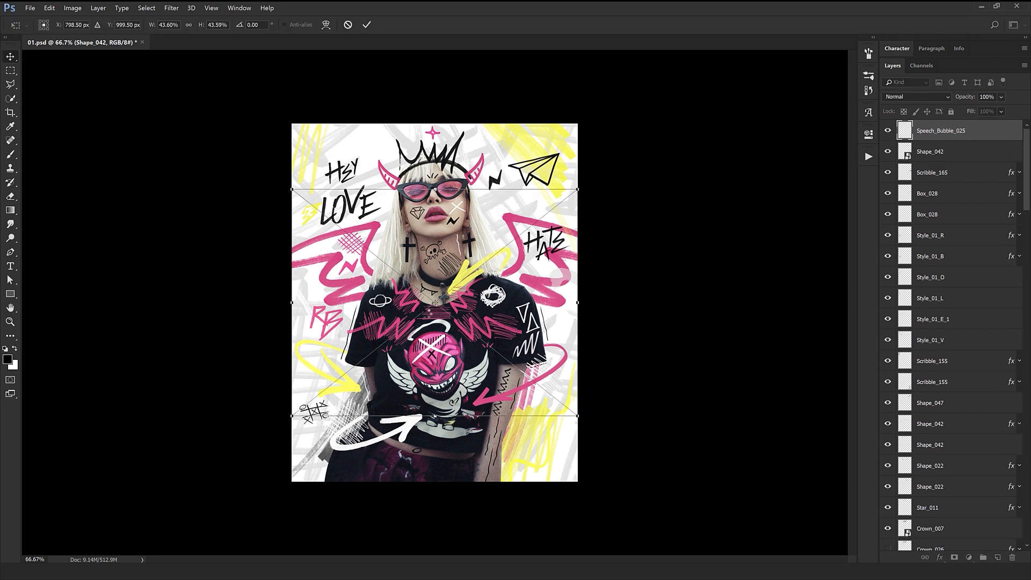
key("Return")
left_click_drag(510, 369, 436, 246)
key("ctrl+t")
left_click_drag(499, 298, 496, 234)
key("Return")
key("Delete")
Open 05.jpg from the _Examples folder and examine the speech bubble drawn on one portrait up close.
key("alt+Tab")
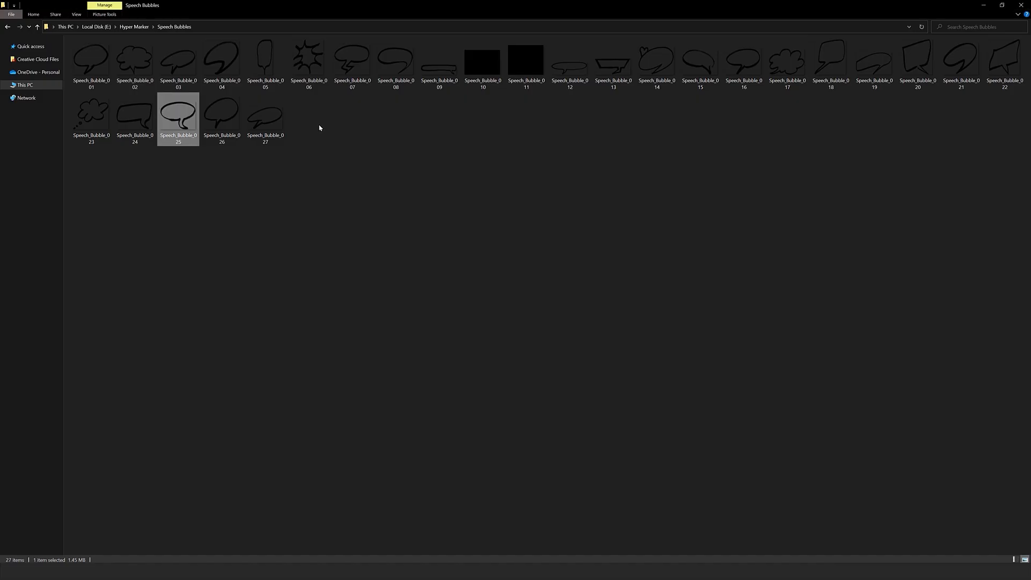
left_click(320, 127)
key("alt+Left")
double_click(103, 55)
double_click(445, 76)
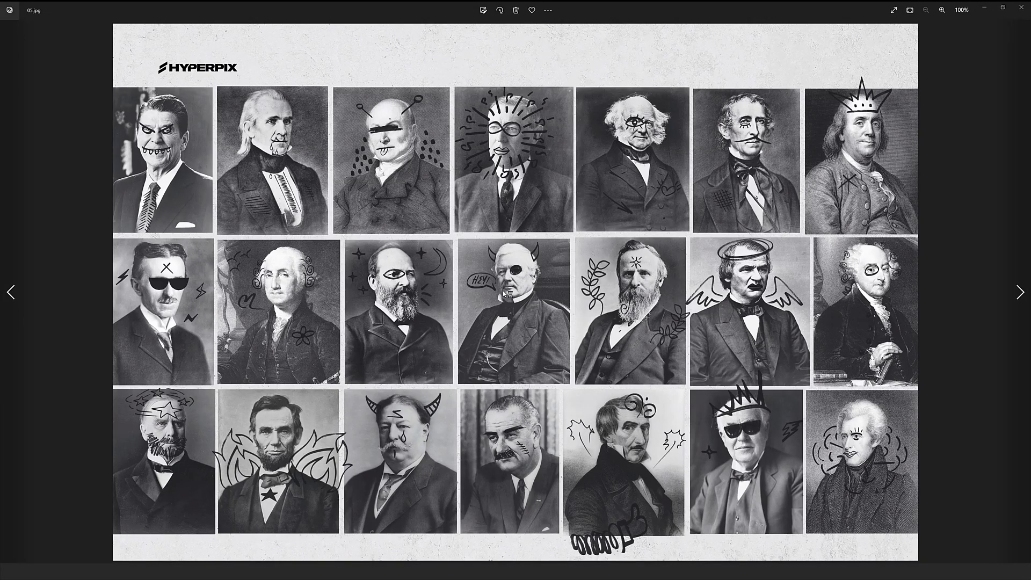
scroll(506, 295, "up", 3)
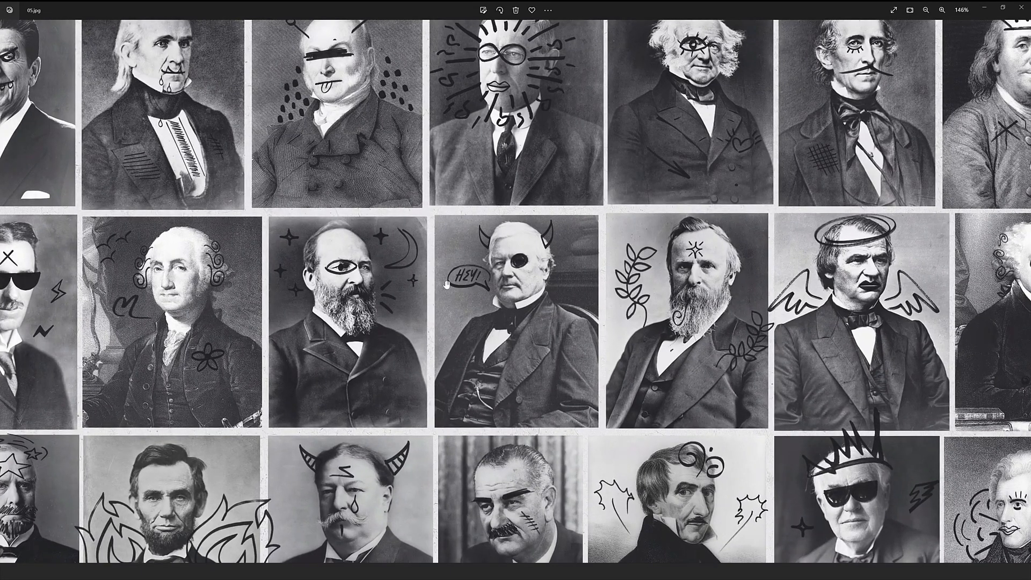
scroll(462, 286, "down", 3)
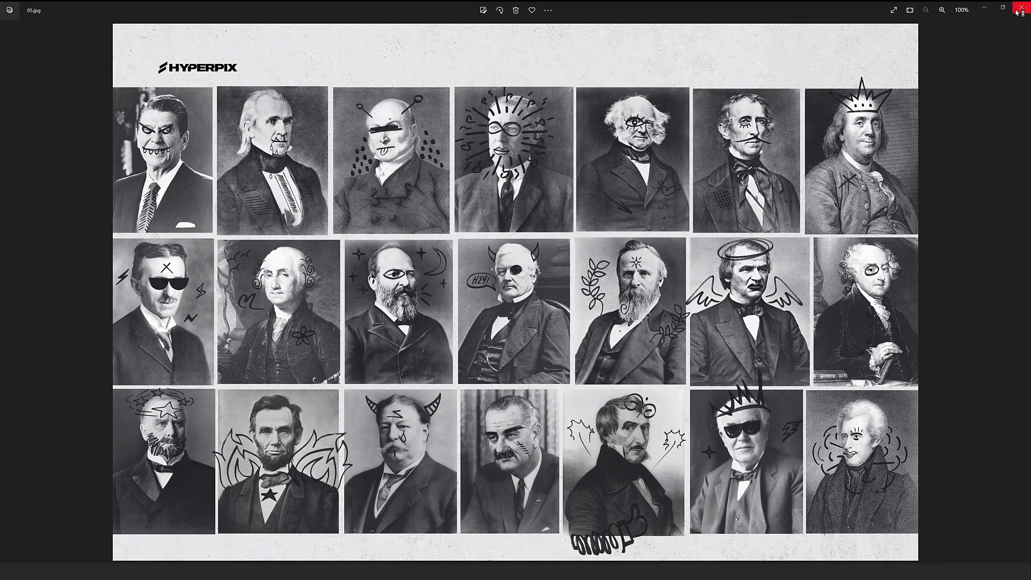
left_click(1019, 9)
Open the Spirals - Circles folder from the Hyper Marker folder and preview its first circles through Spiral_Circle_011.
key("alt+Up")
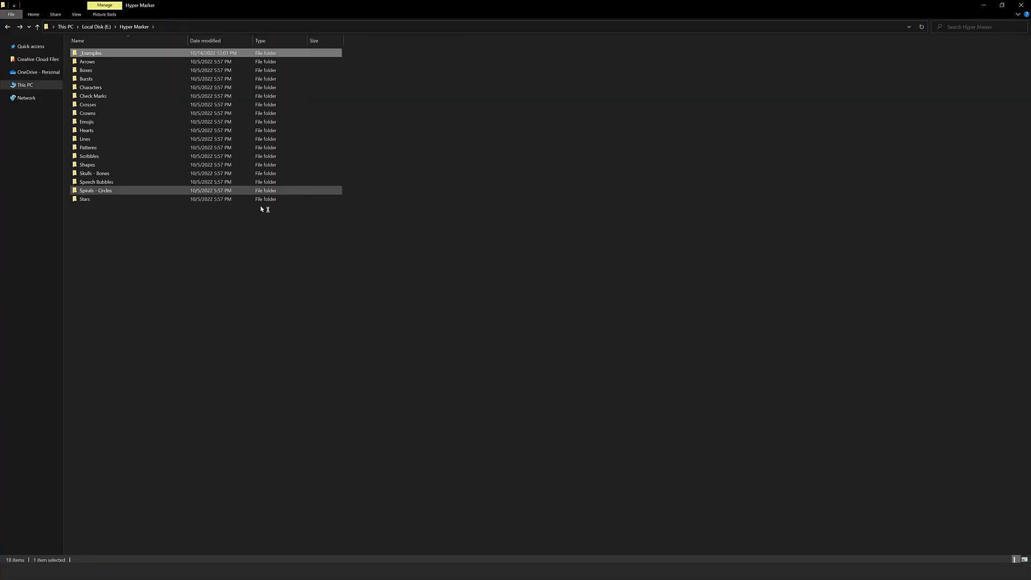
double_click(150, 195)
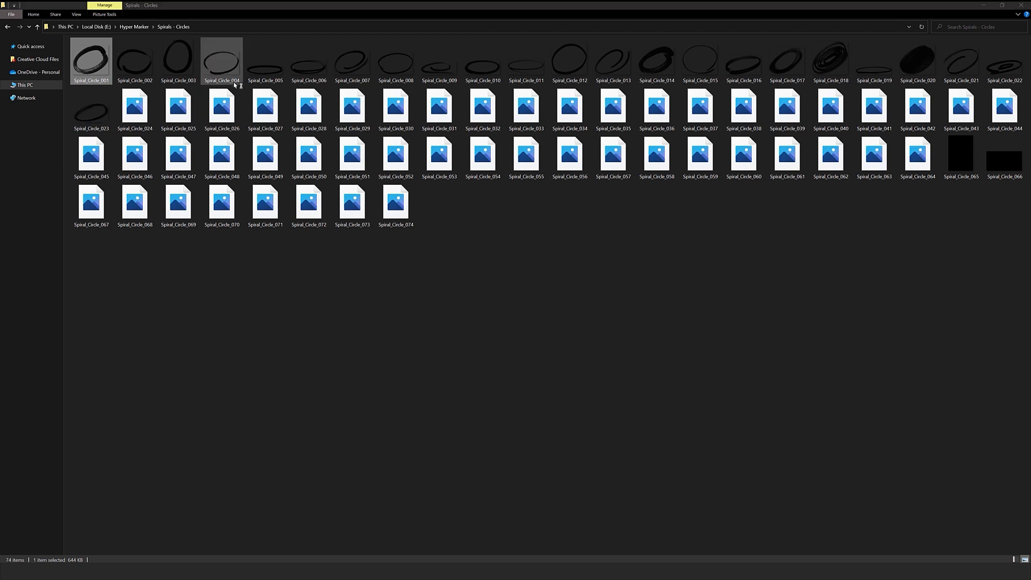
key("Return")
key("Right")
key("Right")
key("Right")
key("Right")
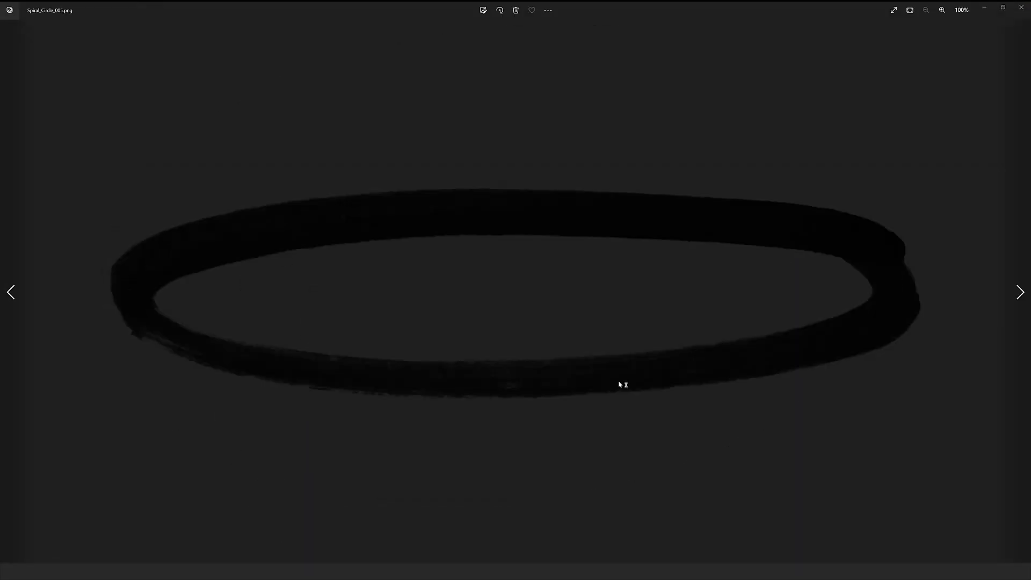
key("Right")
key("Right")
key("Right")
key("Right")
key("Right")
key("Right")
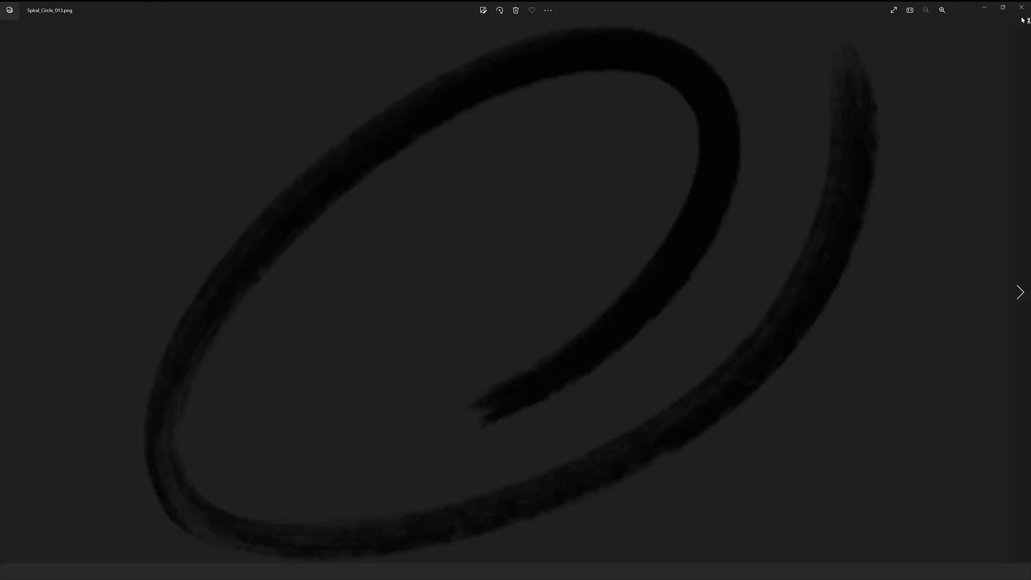
left_click(1021, 7)
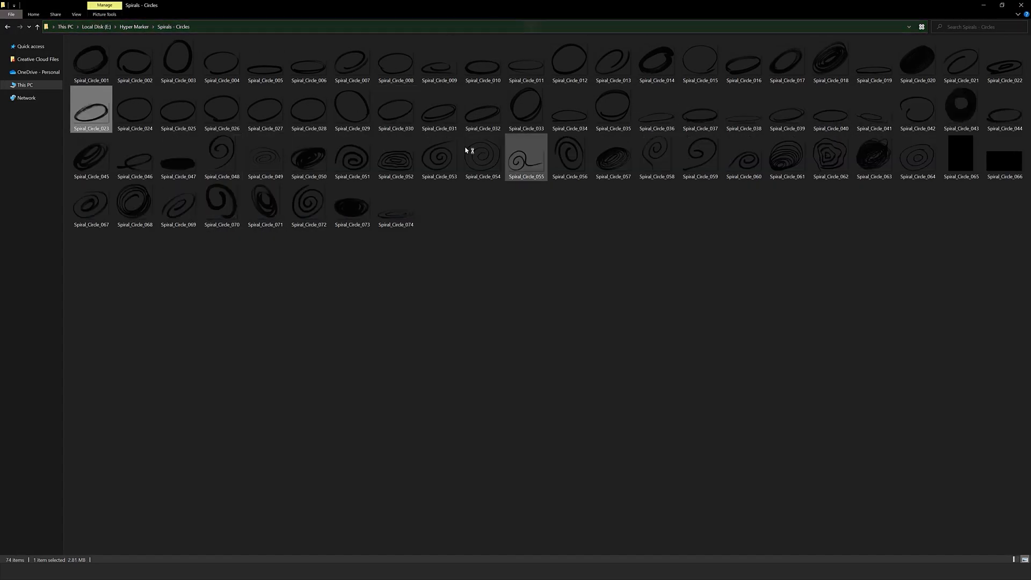
Preview the spirals from Spiral_Circle_058 through Spiral_Circle_065.
double_click(674, 145)
key("Right")
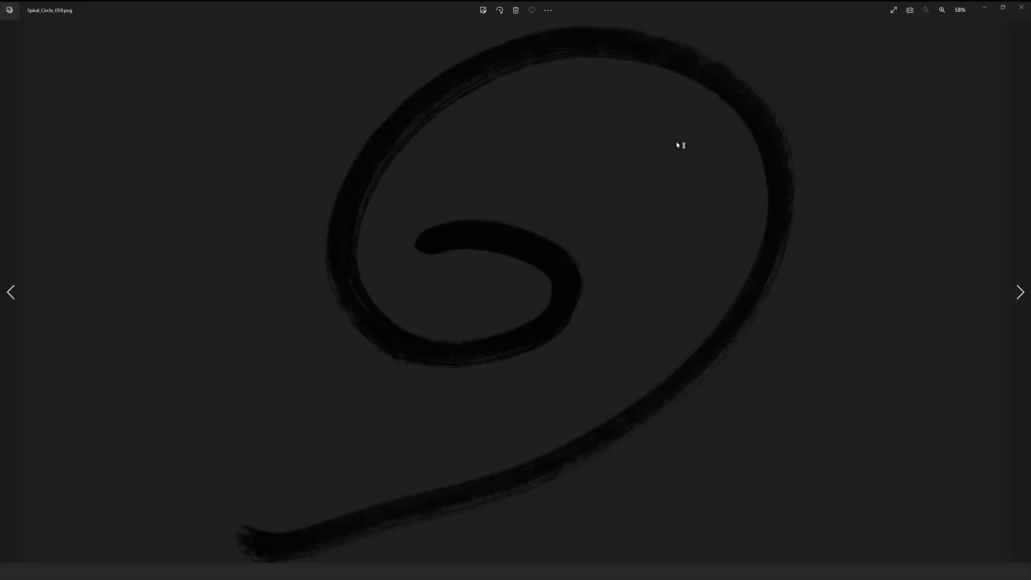
key("Right")
key("Right")
key("Right")
key("Right")
key("Right")
key("Right")
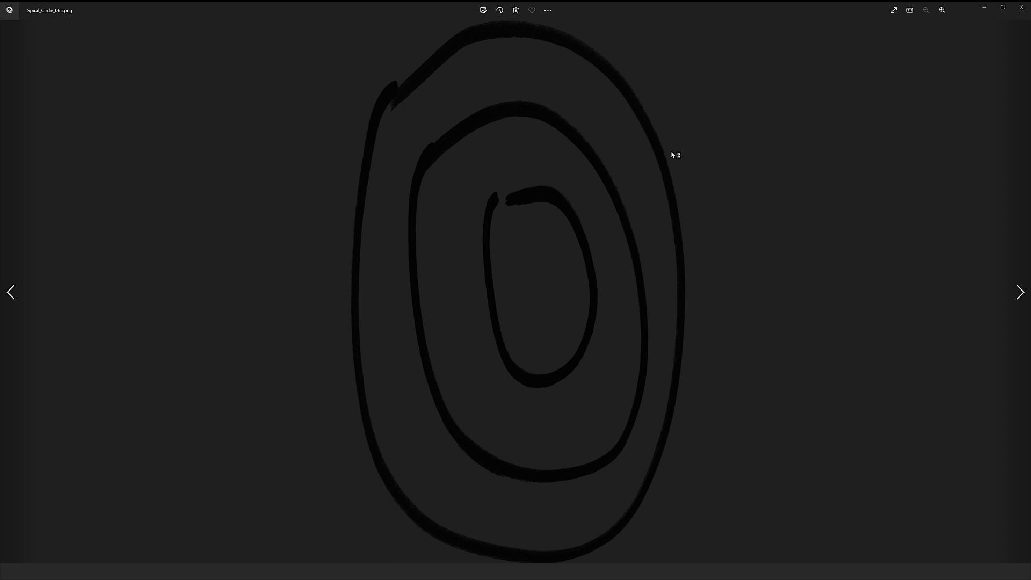
Preview a few more spirals after Spiral_Circle_065 and return to the Hyper Marker folder.
key("Right")
key("Right")
key("Right")
left_click(1021, 7)
key("alt+Left")
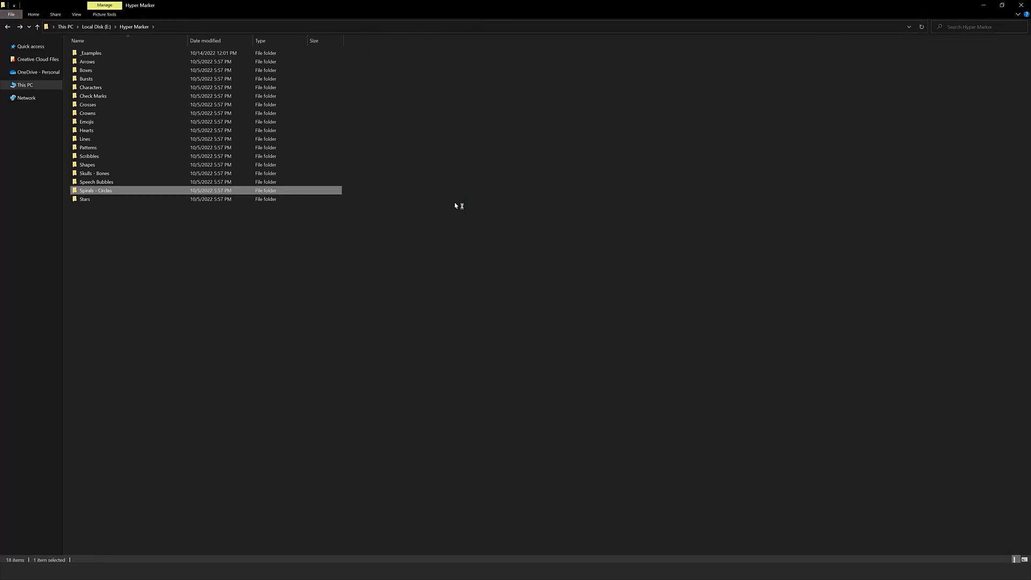
Open the Stars folder from the Hyper Marker folder and preview its stars, starting at Star_001 and going past Star_008.
key("Down")
key("Return")
key("Return")
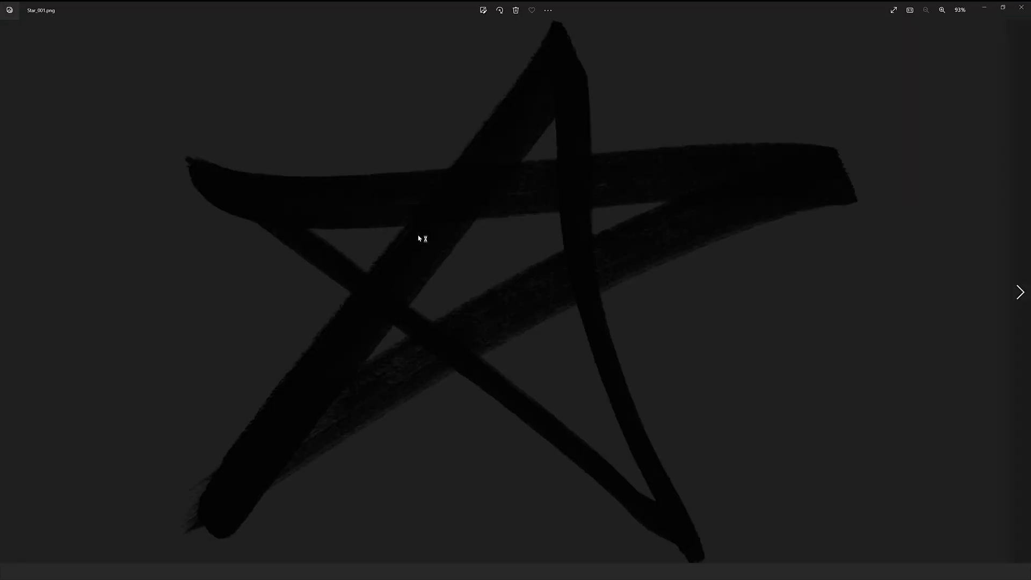
key("Right")
key("Right")
key("Right")
key("Right")
key("Right")
key("Right")
key("Right")
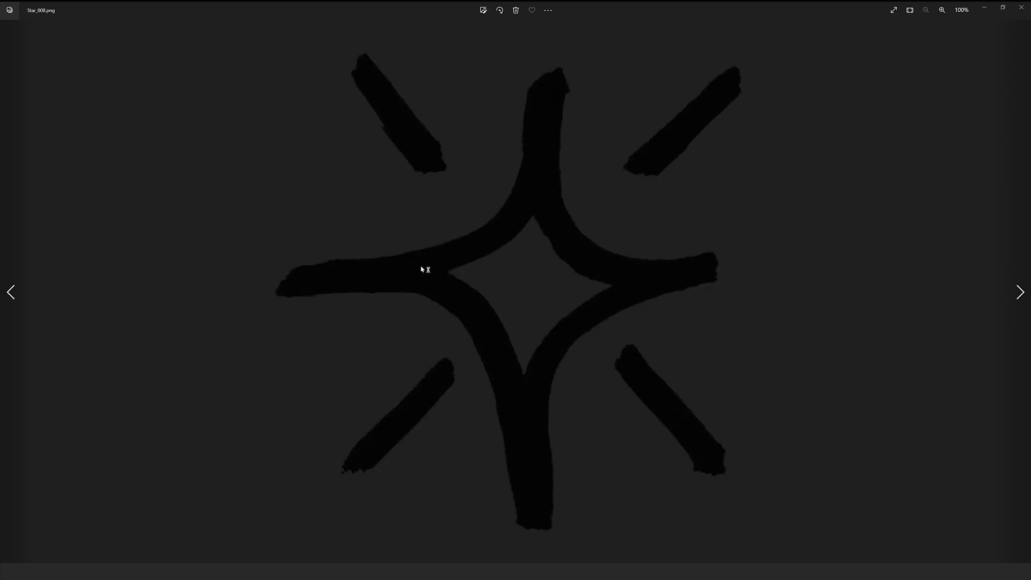
key("Right")
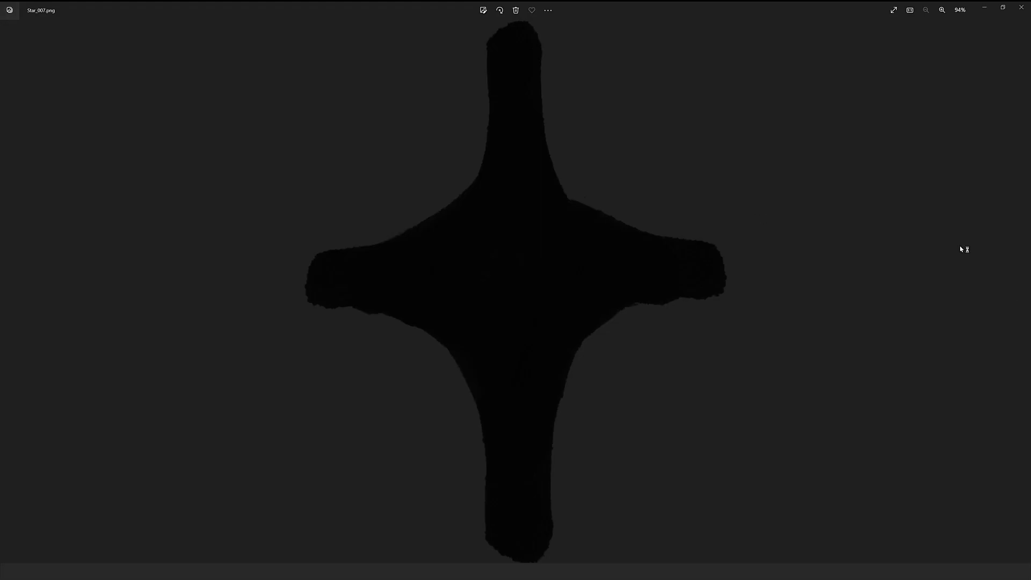
left_click(1021, 292)
left_click(1020, 292)
left_click(10, 292)
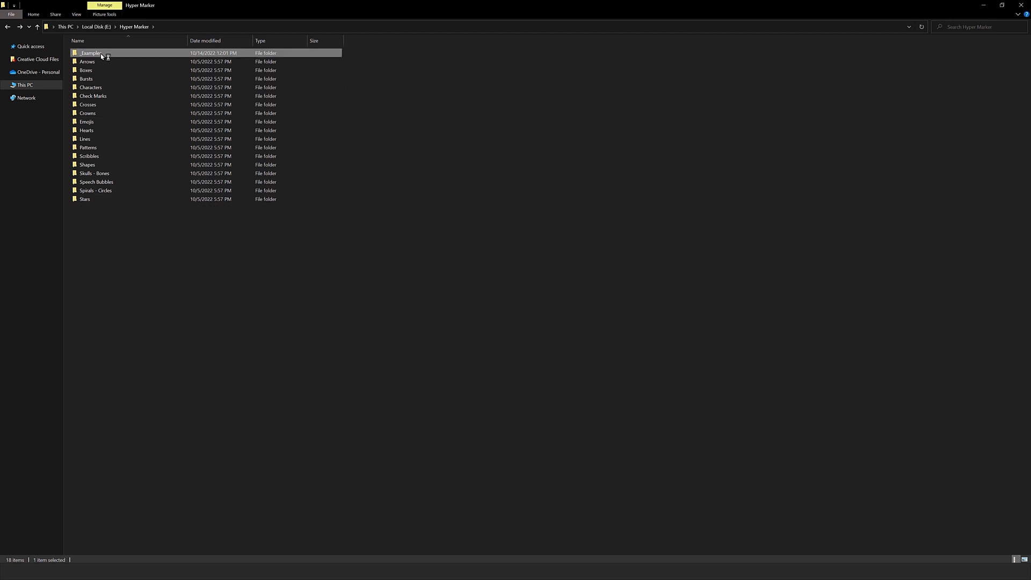
Open 05.psd from the _Examples folder and show only group 08, with its portrait enlarged.
double_click(101, 53)
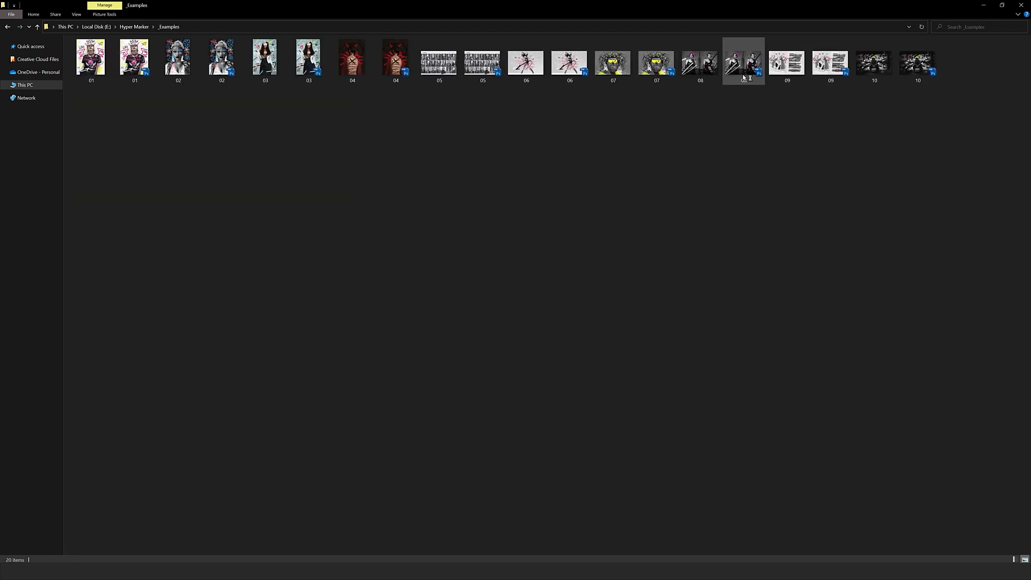
left_click(482, 79)
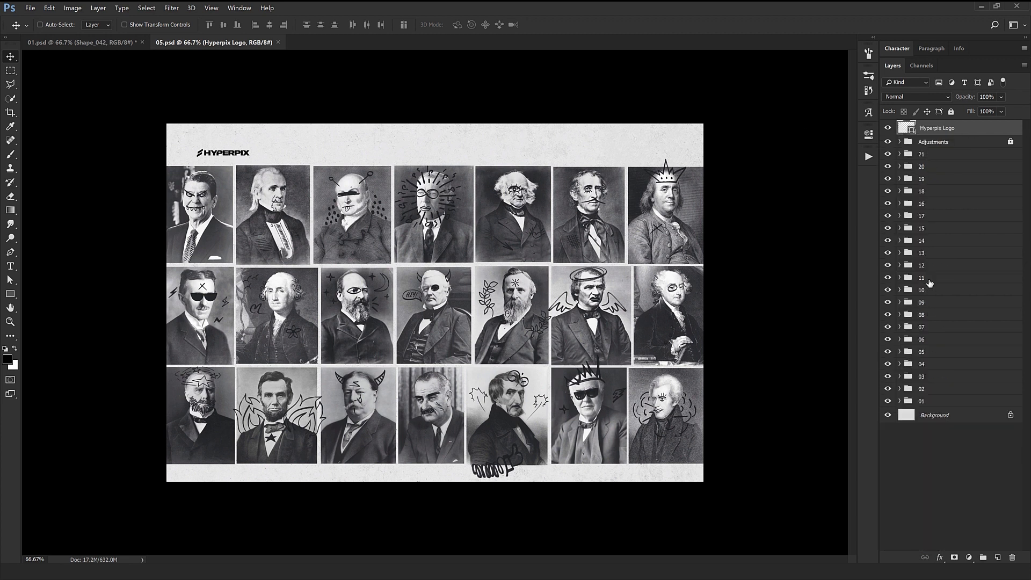
left_click(900, 316)
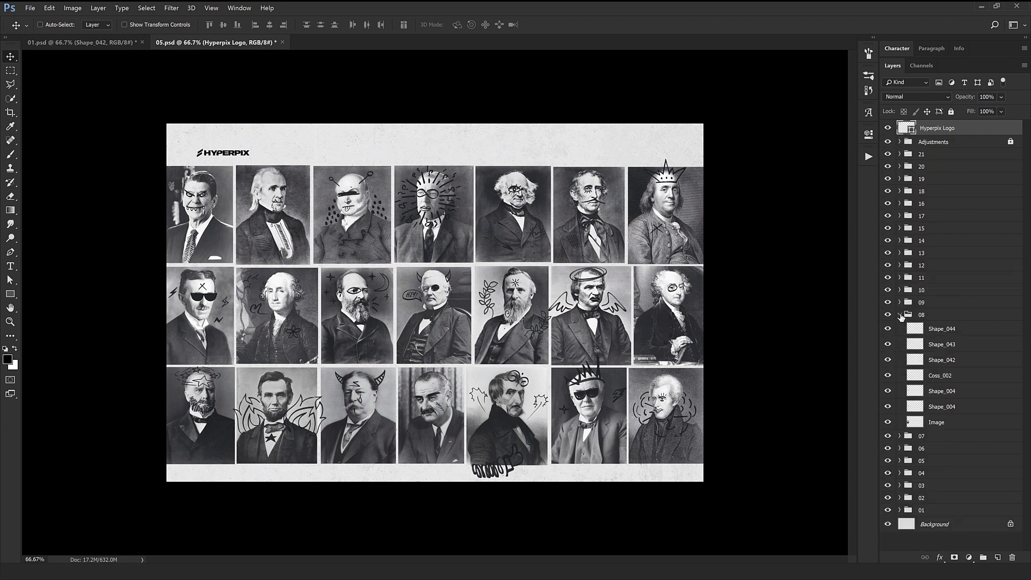
left_click(900, 315)
left_click(888, 315, "alt")
left_click(184, 310, "ctrl")
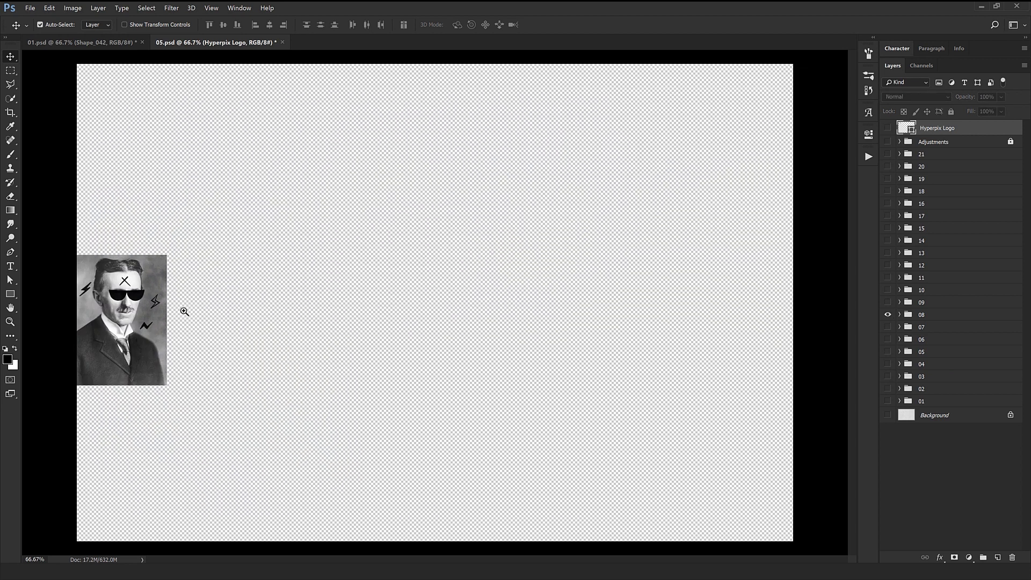
left_click(184, 310, "ctrl")
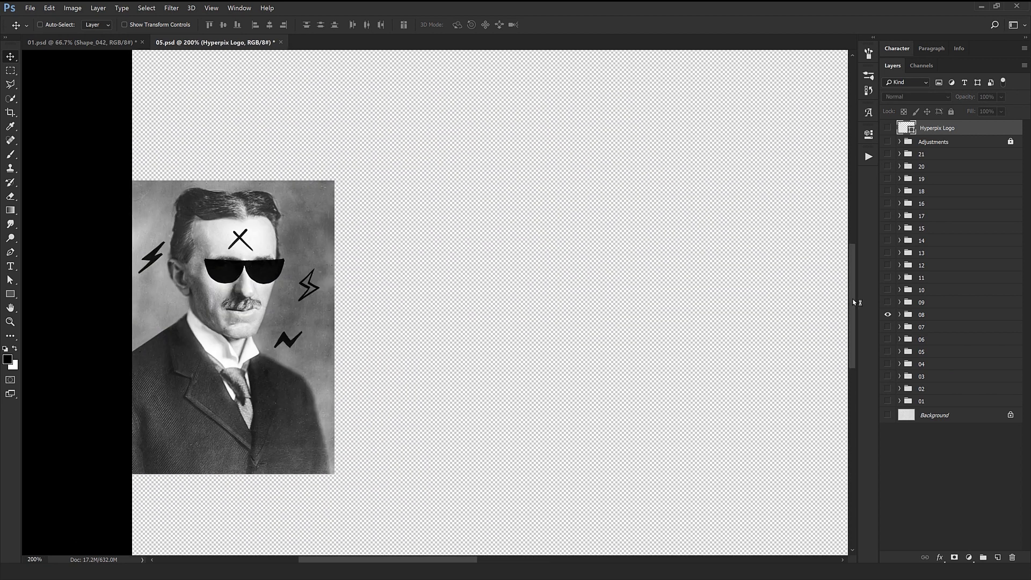
Expand group 08, try moving the 50% opacity Shape_004 sunglasses layer down off the eyes, and undo the move.
left_click(899, 315)
left_click(940, 329)
left_click(250, 271, "ctrl")
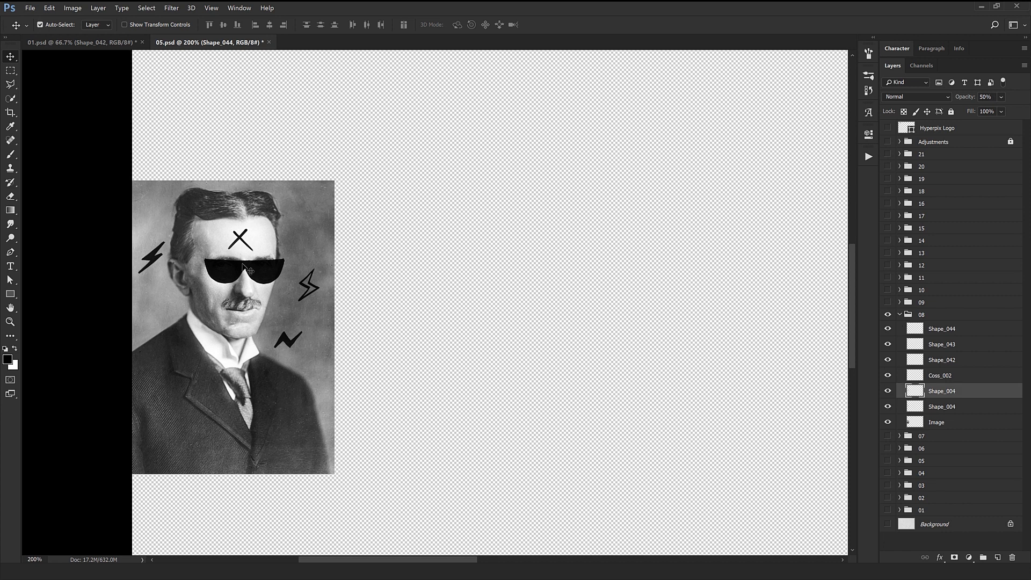
left_click(209, 275, "ctrl")
left_click(209, 276, "ctrl")
left_click_drag(491, 288, 449, 403)
key("ctrl+z")
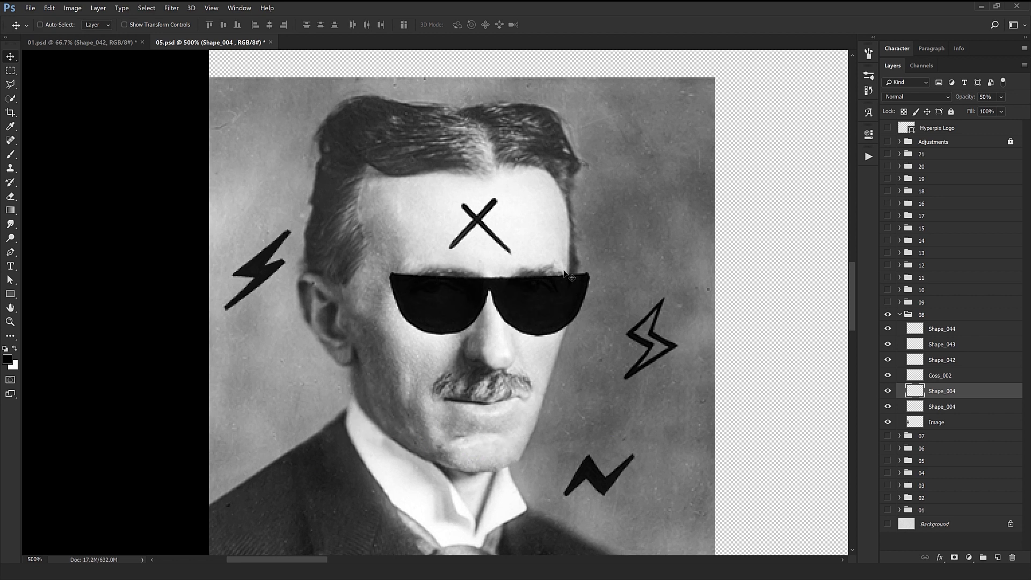
Delete the 50% opacity Shape_004 layer and duplicate the remaining Shape_004 sunglasses layer.
left_click(1019, 556)
left_click_drag(529, 300, 515, 368)
key("ctrl+z")
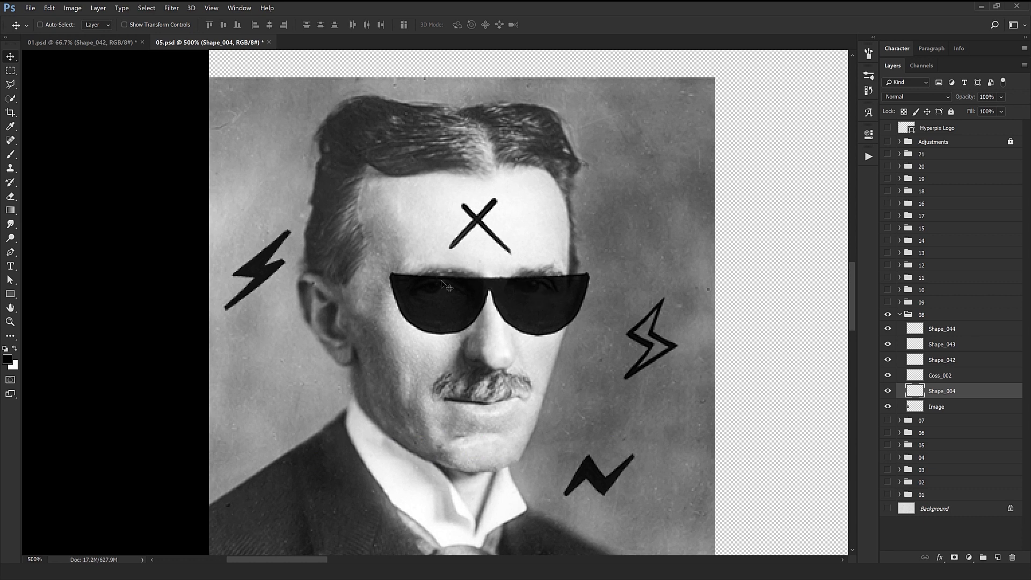
mouse_move(524, 382)
left_mouse_down()
mouse_move(441, 358)
mouse_move(508, 375)
left_mouse_up()
key("ctrl+z")
key("ctrl+j")
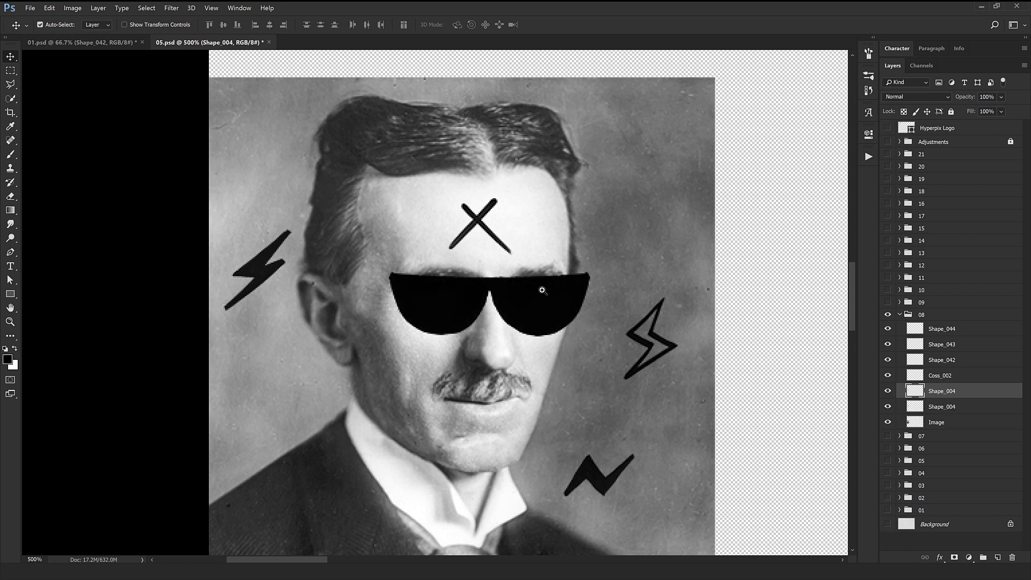
Lower the opacity of the duplicated Shape_004 sunglasses layer to 59%.
scroll(542, 290, "up", 3)
scroll(574, 300, "down", 3)
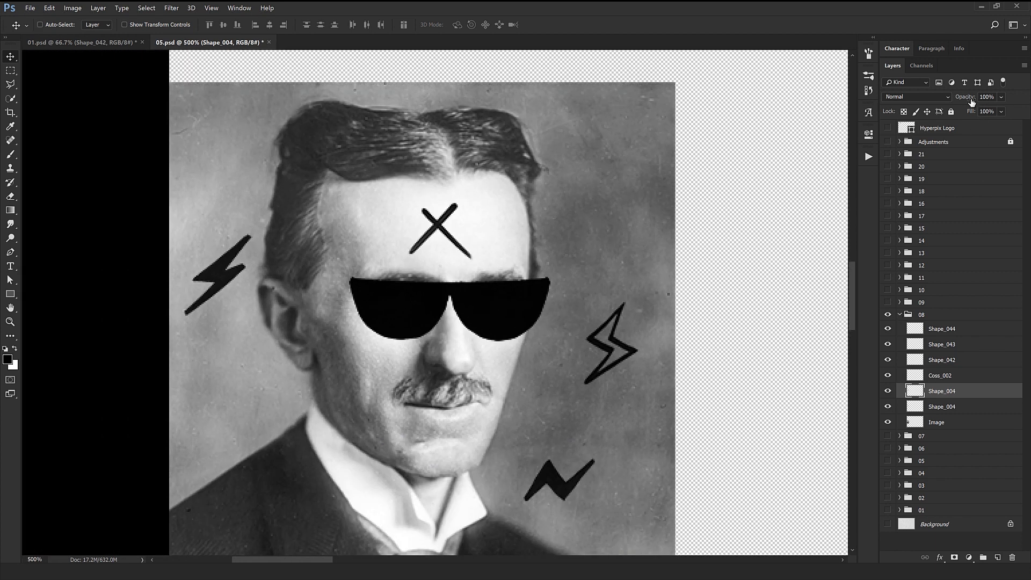
key("4")
key("7")
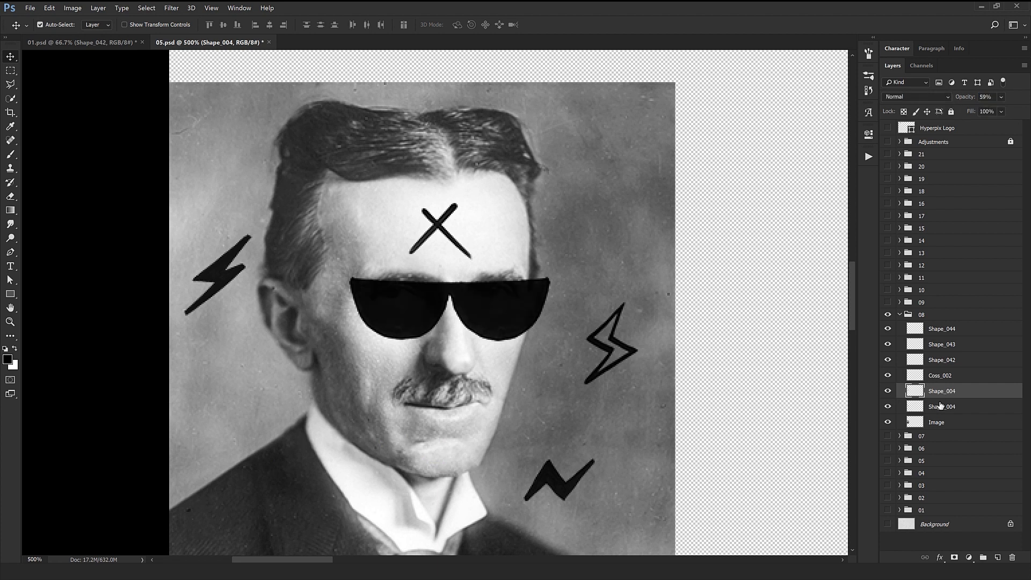
Group the two Shape_004 sunglasses layers and toggle the group's visibility off and on.
left_click(894, 407, "shift")
key("ctrl+g")
right_click(889, 391)
left_click(907, 432)
left_click(889, 390)
left_click(889, 390)
Try moving the sunglasses upward, undo it, and transform them slightly on the portrait's face.
mouse_move(490, 311)
left_mouse_down()
mouse_move(647, 234)
mouse_move(490, 295)
left_mouse_up()
key("ctrl+z")
key("ctrl+t")
left_click_drag(351, 312, 336, 312)
key("Return")
Close the 05.psd artwork.
key("ctrl+minus")
key("ctrl+minus")
key("ctrl+minus")
key("ctrl+minus")
key("ctrl+minus")
key("ctrl+w")
left_click(512, 215)
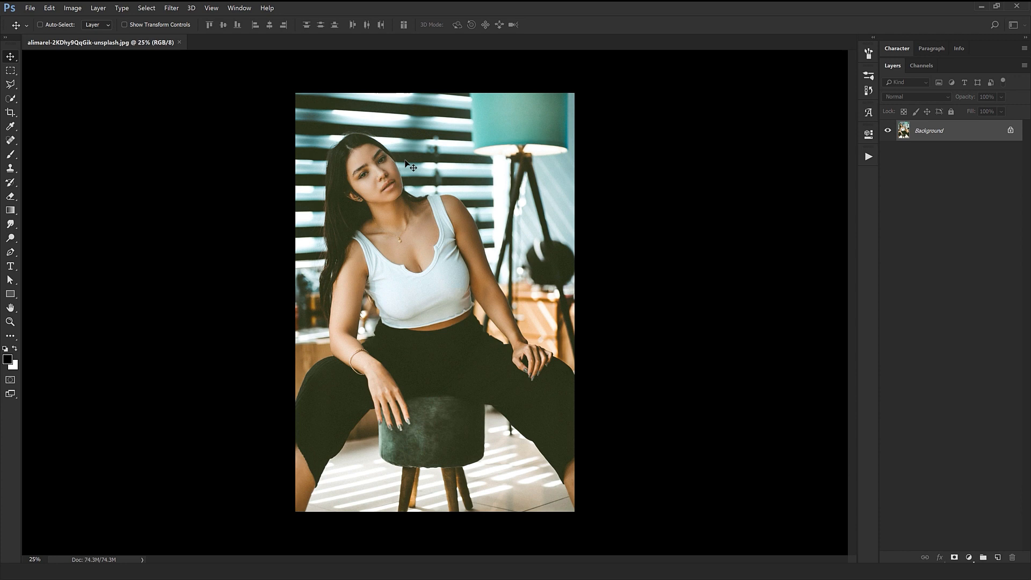
Open the Shapes folder from the Hyper Marker folder to pick elements for the photo of the seated woman.
key("alt+Tab")
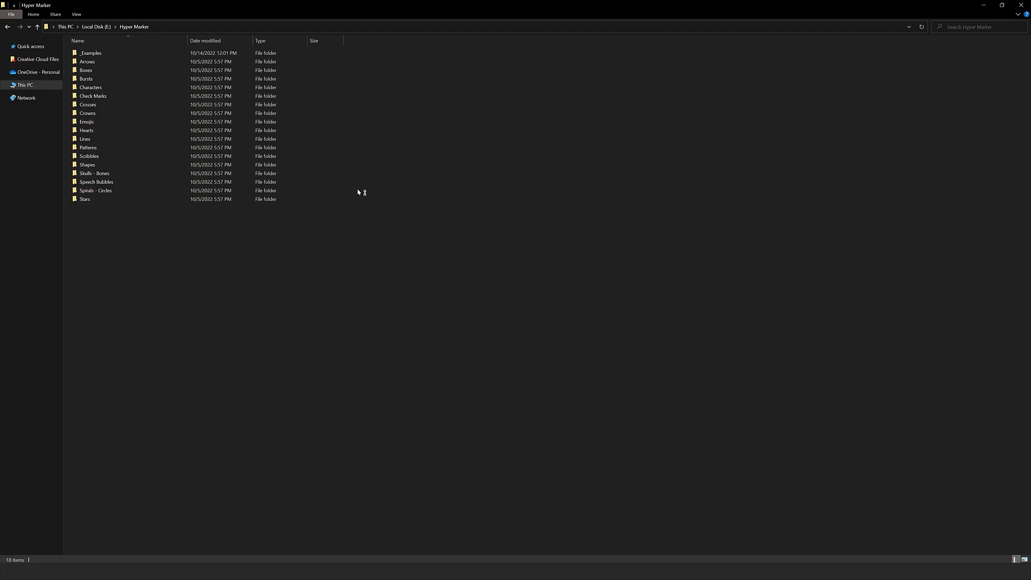
double_click(118, 166)
key("alt+Tab")
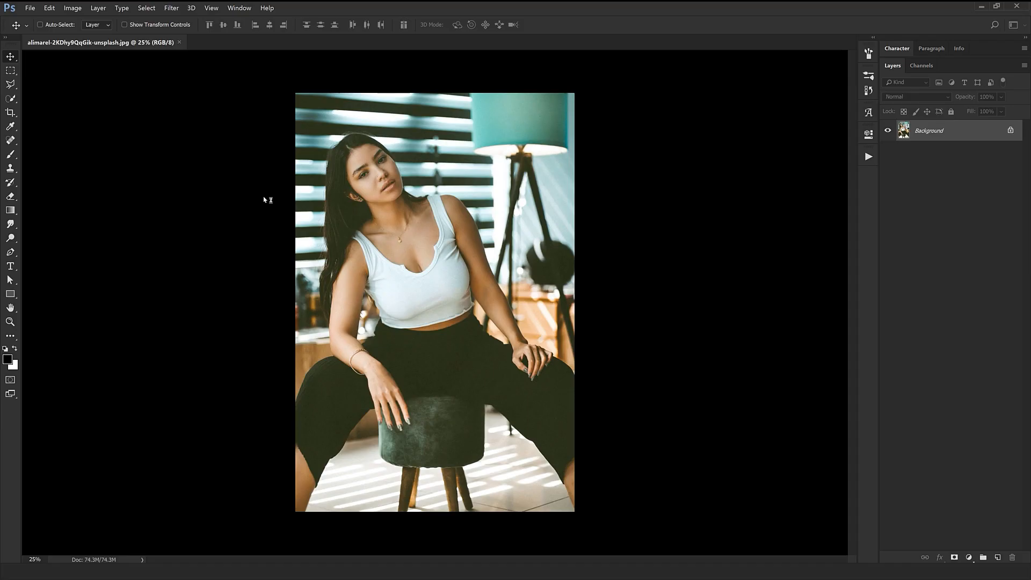
key("alt+Tab")
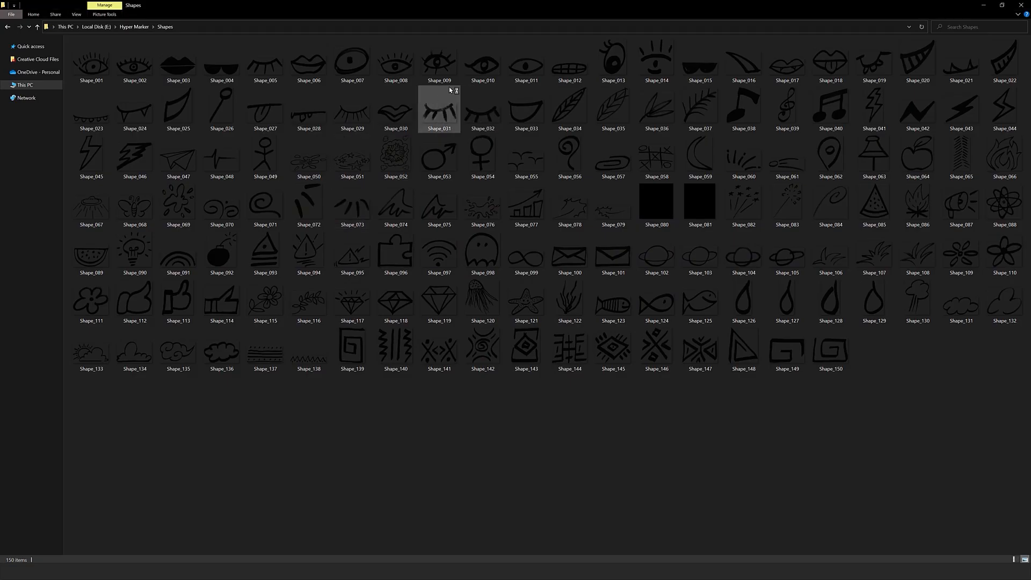
key("alt+Tab")
key("alt+Tab")
key("alt+Tab")
key("alt+Tab")
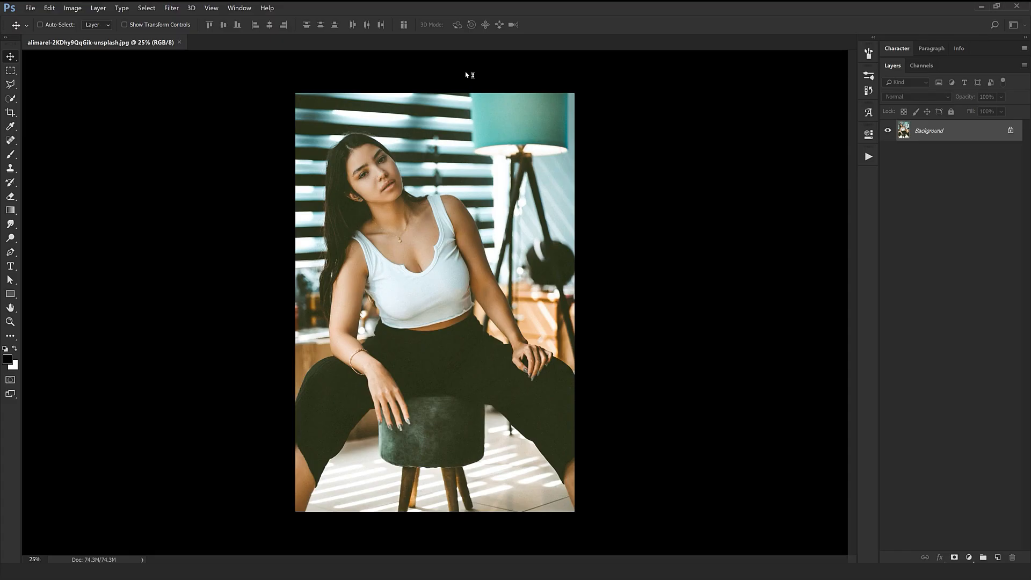
Place Shape_010 in the photo, scaled to about 9.2% and rotated about -33.9°, over one of the woman's eyes.
left_click_drag(484, 68, 386, 195)
left_click_drag(512, 342, 378, 183)
scroll(355, 161, "up", 4)
left_click_drag(520, 270, 413, 227)
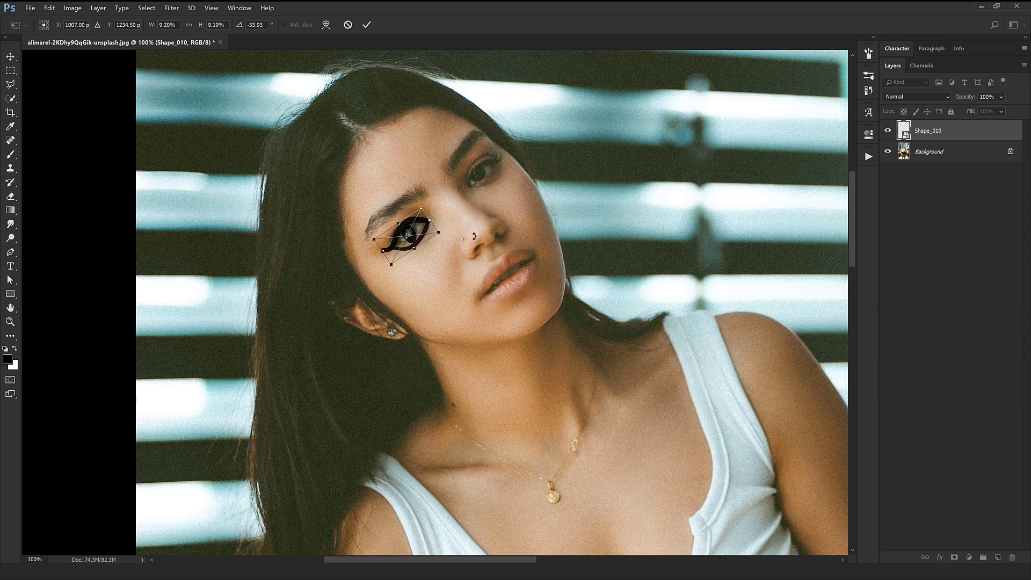
key("Return")
key("ctrl+minus")
key("ctrl+minus")
key("ctrl+minus")
key("ctrl+minus")
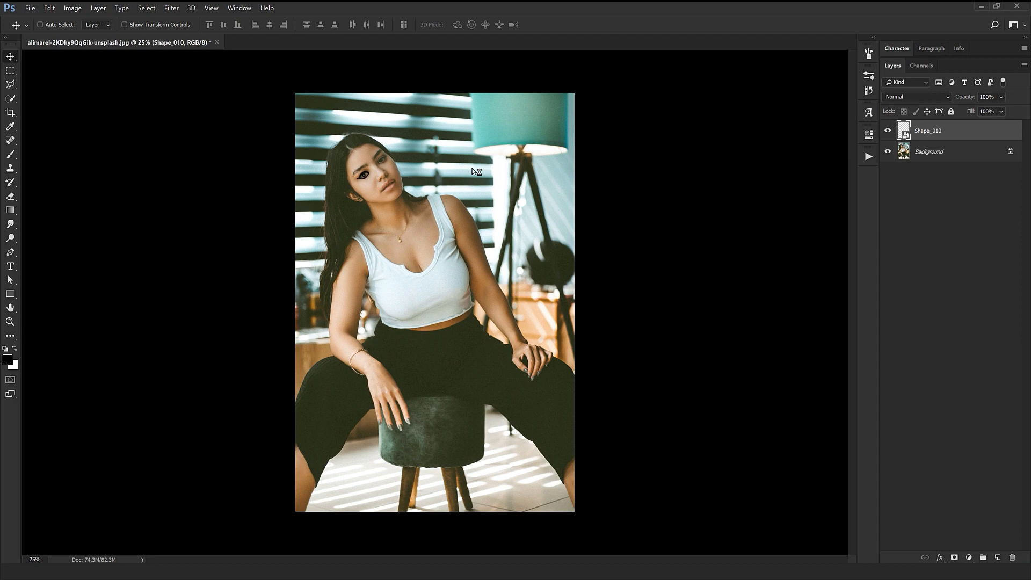
Choose the Shape_024 fangs from the Shapes folder and place them in the photo at a reduced size.
key("alt+Tab")
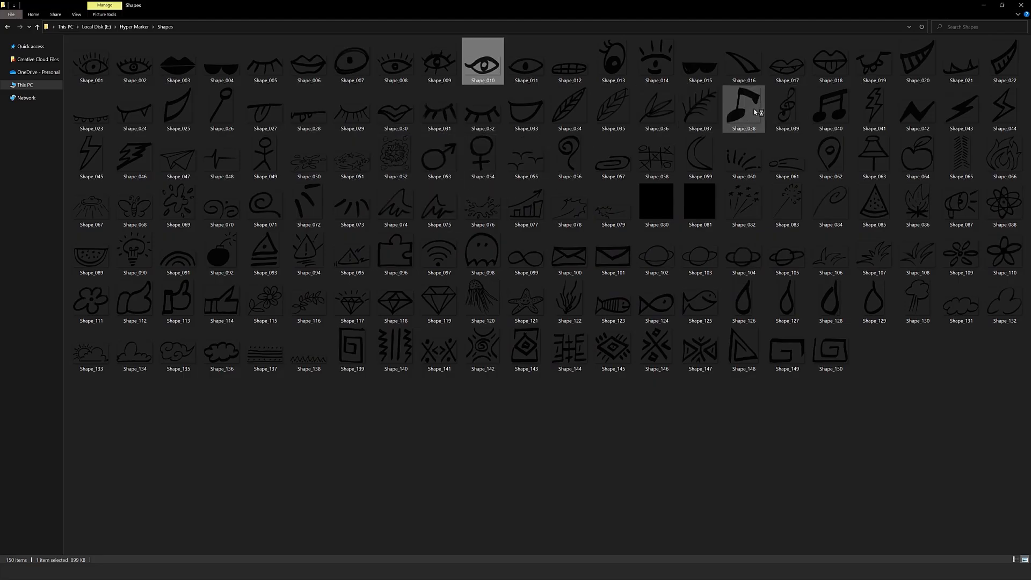
left_click(788, 67)
left_click(963, 69)
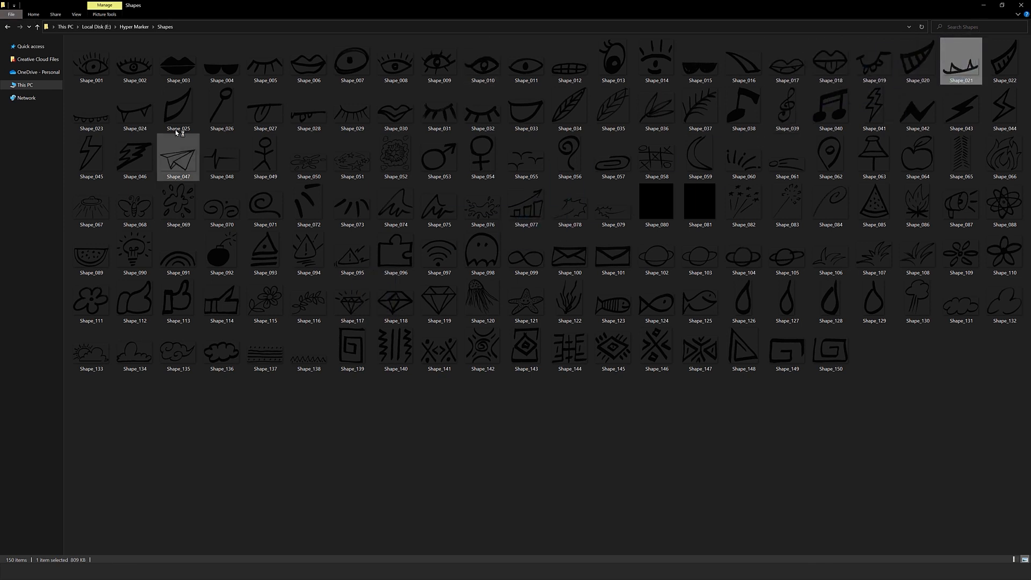
left_click(135, 110)
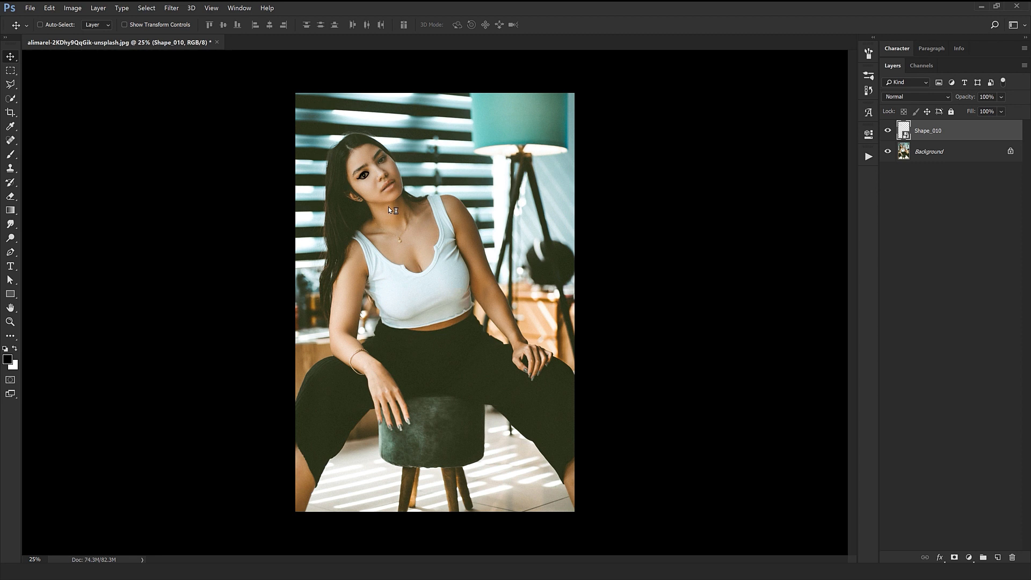
left_click_drag(504, 340, 486, 328)
key("Return")
Move the Shape_024 fangs onto the woman's mouth and transform them to follow the tilt of her lips.
left_click_drag(473, 375, 392, 265)
left_click(406, 167, "ctrl")
left_click(406, 168, "ctrl")
left_click(405, 168, "ctrl")
left_click(406, 168, "ctrl")
key("ctrl+t")
left_click_drag(391, 294, 396, 287)
key("Return")
Select the Shape_010 eye and fine-tune its size and fit over the woman's eye.
left_click(237, 197)
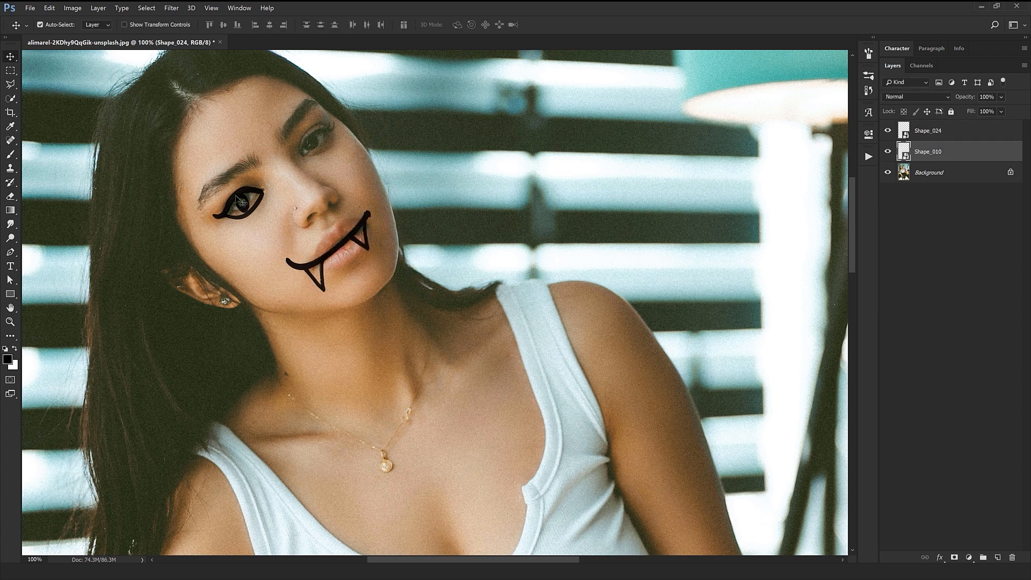
key("ctrl+t")
left_click_drag(275, 204, 274, 204)
left_click_drag(204, 207, 200, 206)
key("Return")
scroll(289, 216, "down", 3)
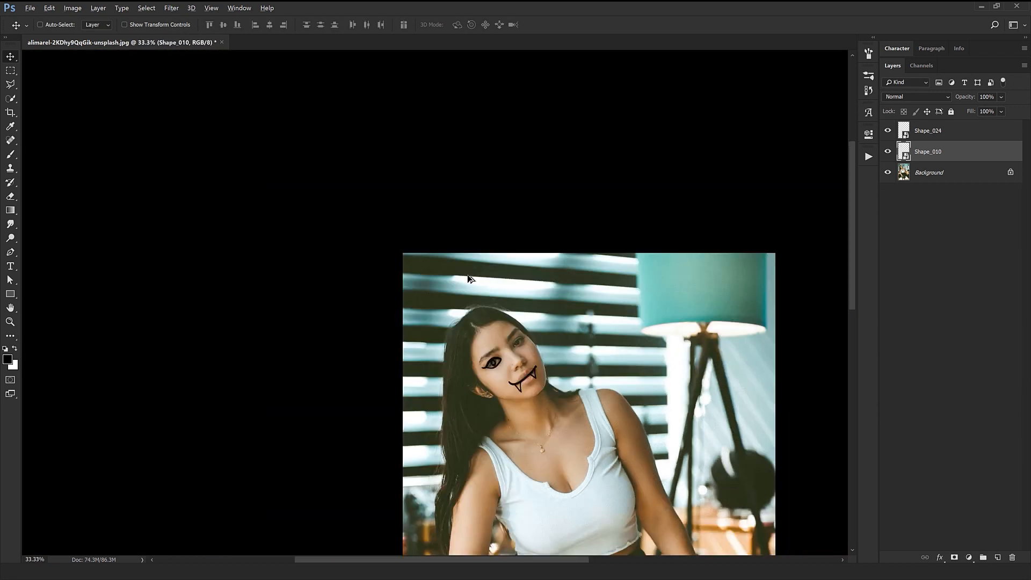
Nudge the Shape_024 fangs slightly sideways on the woman's mouth.
scroll(411, 217, "up", 8)
left_click_drag(426, 241, 434, 240)
scroll(434, 240, "down", 5)
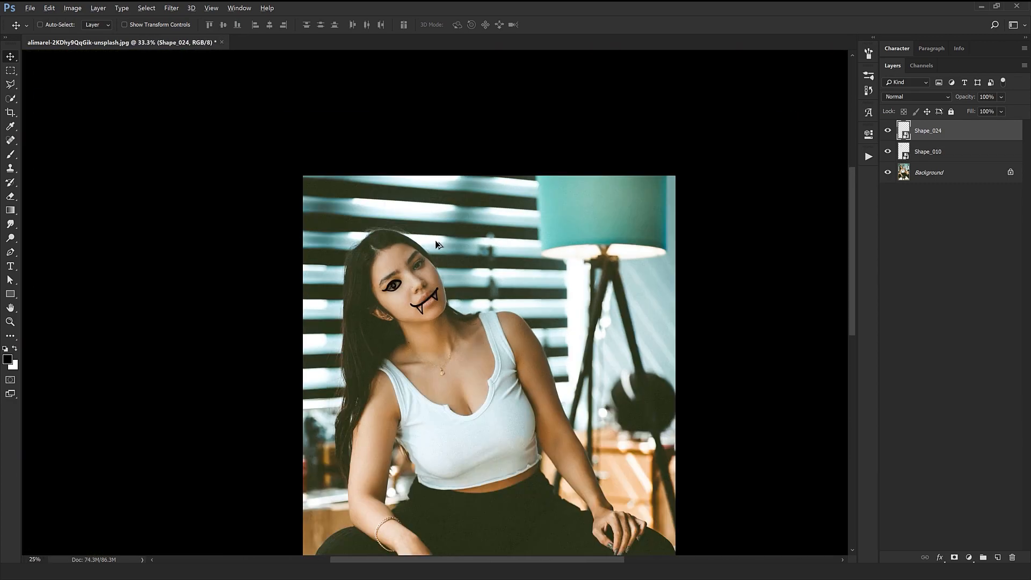
Place the Shape_048 heartbeat line from the Shapes folder in the photo at a reduced size.
key("alt+Tab")
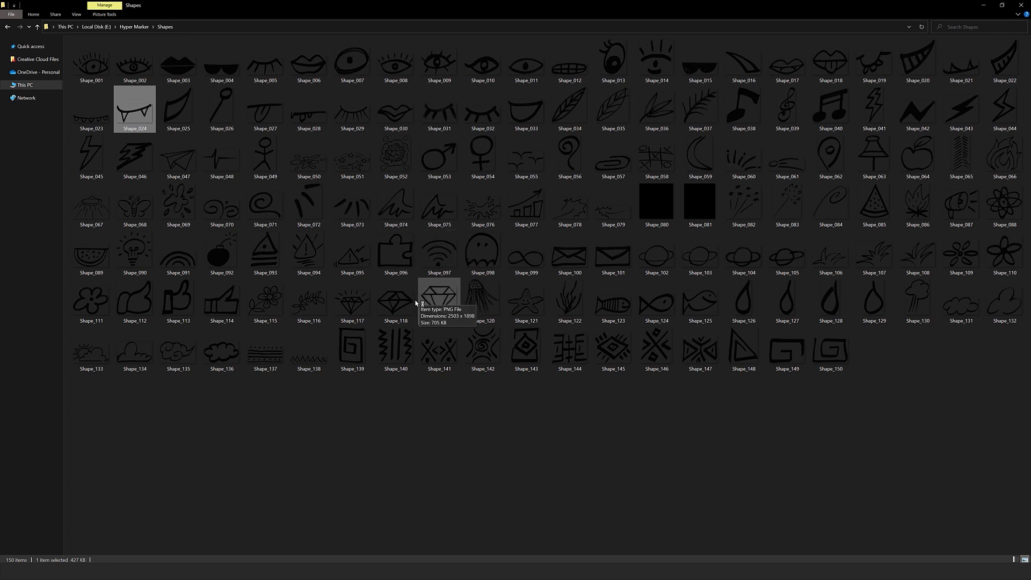
left_click(371, 395)
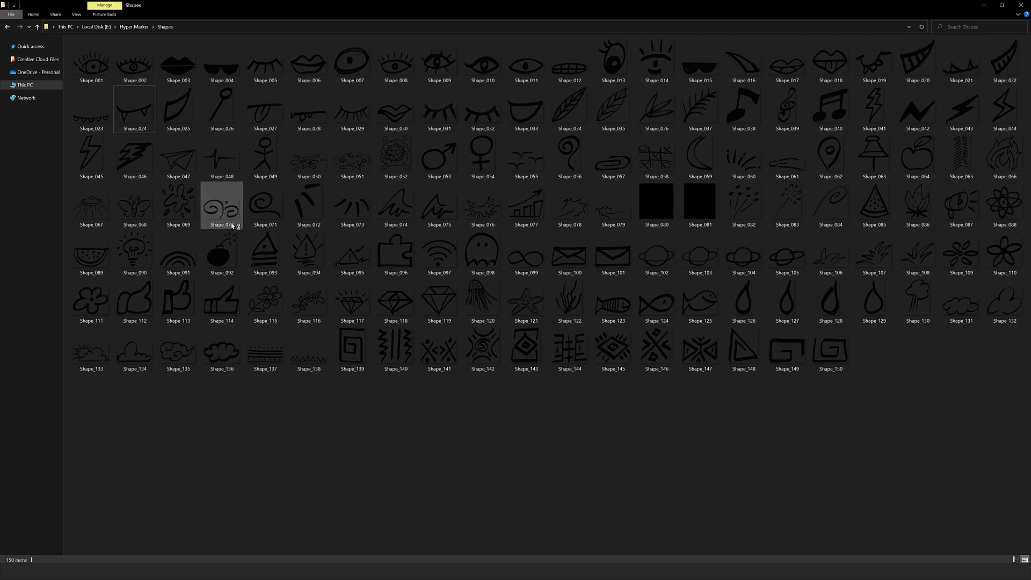
left_click_drag(216, 160, 423, 289)
left_click_drag(561, 372, 466, 318)
key("Return")
Move the Shape_048 heartbeat line onto the wrist above the hand resting on the knee and transform it to fit.
left_click_drag(441, 366, 522, 400)
left_click_drag(525, 349, 615, 350)
key("ctrl+t")
left_click_drag(556, 301, 501, 291)
key("Return")
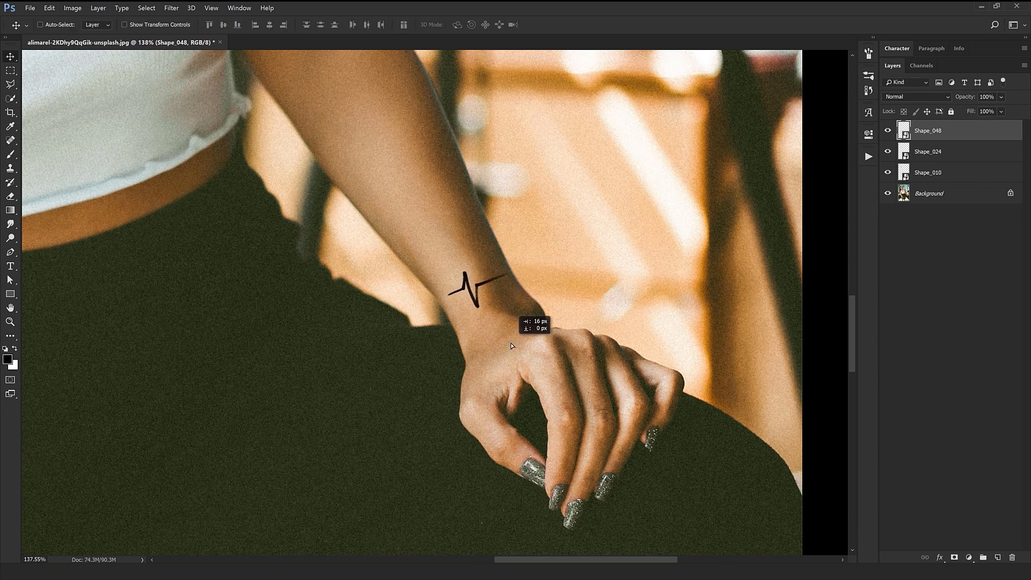
key("ctrl+minus")
key("ctrl+minus")
key("ctrl+minus")
key("ctrl+minus")
Place Shape_042, Shape_043 and Shape_044 together from the Shapes folder in the photo.
key("alt+Tab")
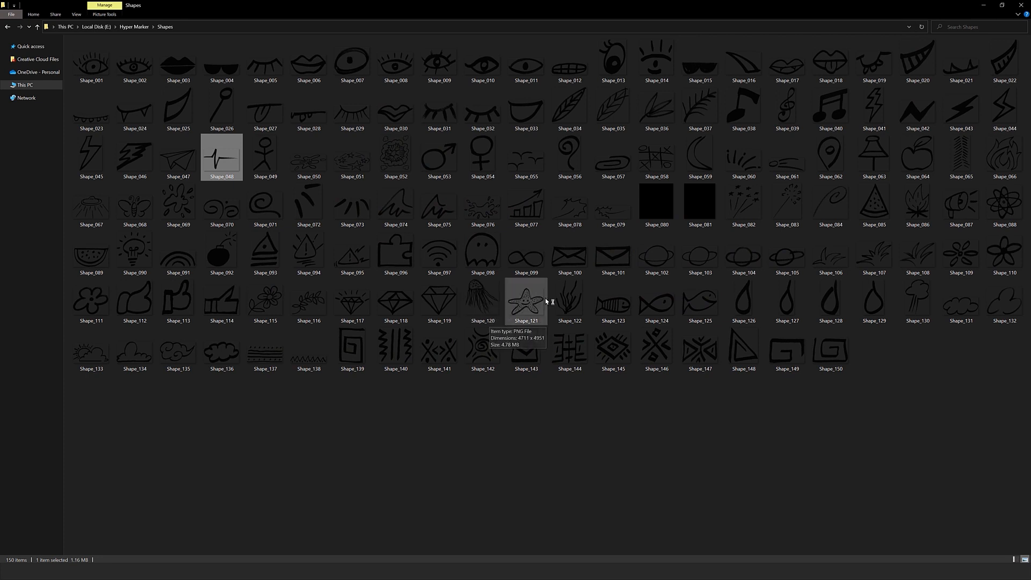
left_click(931, 115)
left_click(967, 114, "ctrl")
left_click(999, 114, "ctrl")
left_click_drag(997, 114, 476, 303)
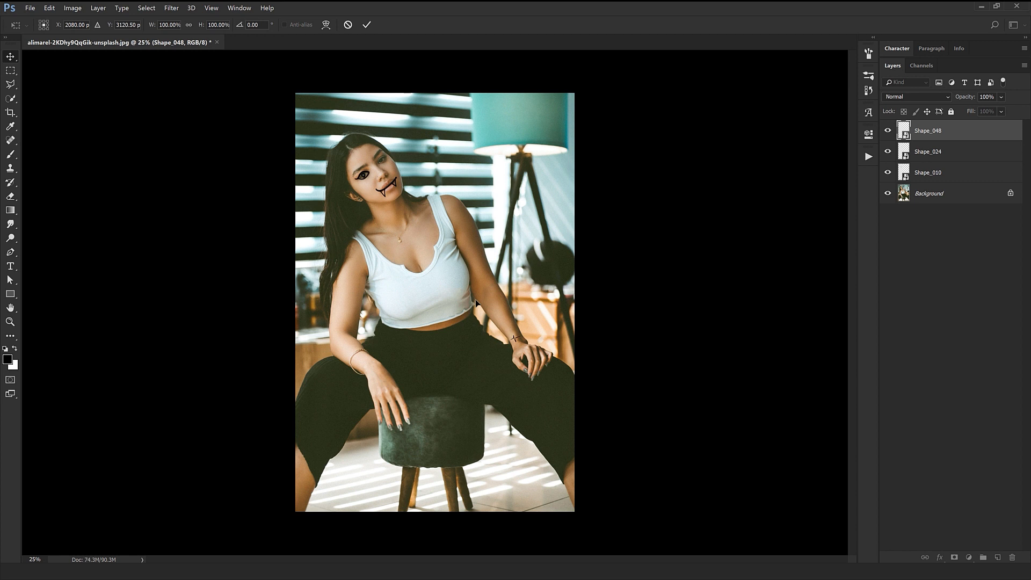
key("Return")
key("Return")
key("Return")
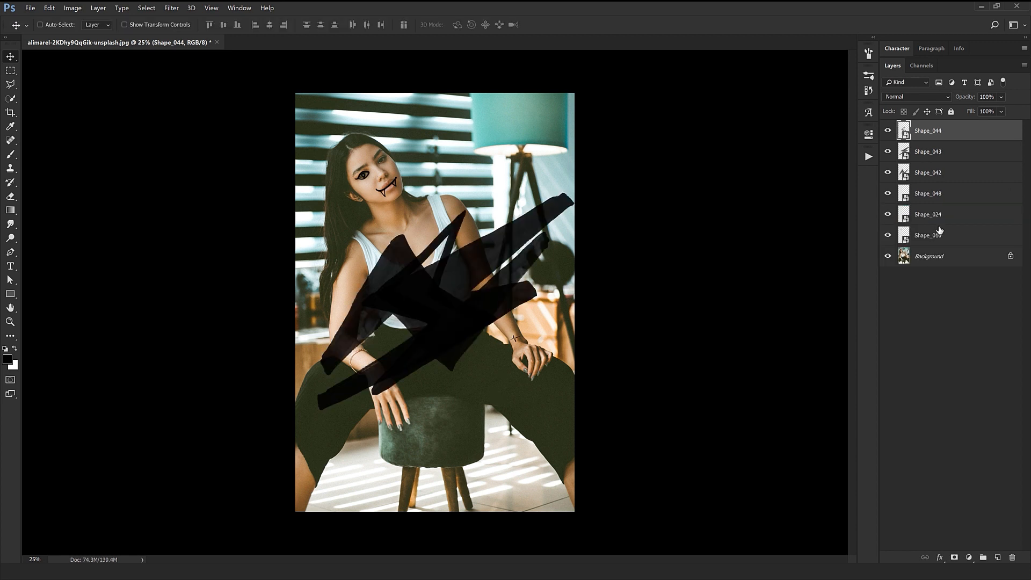
Scale the Shape_042, Shape_043 and Shape_044 lightning bolts down together.
left_click(958, 172, "shift")
key("ctrl+t")
left_click_drag(576, 412, 500, 243)
Spread the bolts apart: Shape_042 on the white top, Shape_044 beside the shoulder near the lamp, Shape_043 toward the other arm.
left_click(453, 315, "ctrl")
left_click(445, 305, "ctrl")
left_click(441, 304, "ctrl")
left_click(438, 305, "ctrl")
left_click_drag(438, 305, 350, 281)
Shrink and rotate the Shape_043 bolt and position it over the wrist with the bracelet.
key("ctrl+t")
left_click_drag(388, 337, 410, 314)
left_click_drag(366, 283, 400, 360)
key("Return")
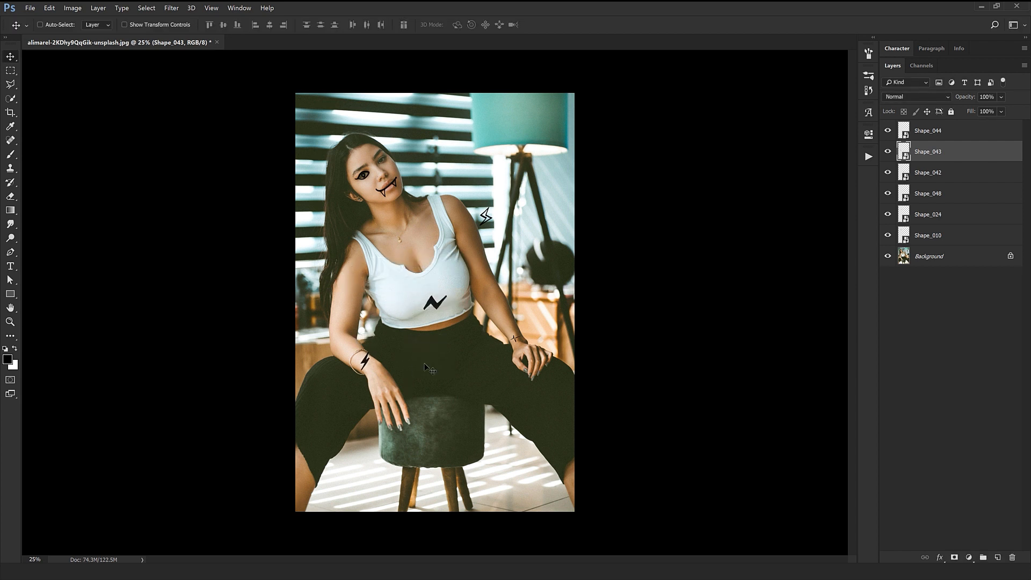
Move the Shape_042 bolt from the white top to the blinds beside the woman's head.
left_click(444, 311, "ctrl")
left_click_drag(444, 311, 430, 193)
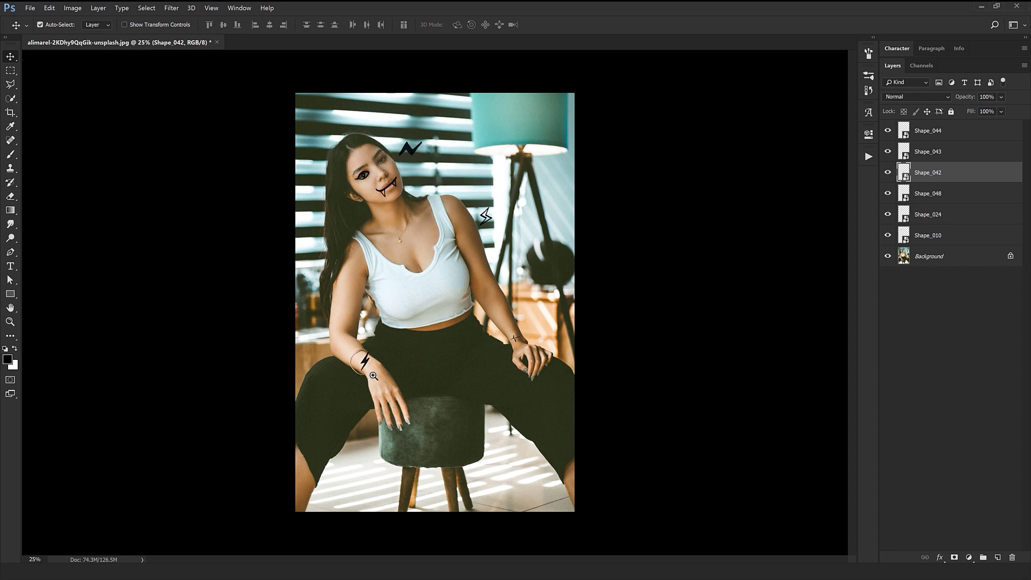
Transform the Shape_043 bolt so it sits on the wrist just below the bracelet.
left_click_drag(373, 376, 429, 375)
left_click(409, 288, "ctrl")
key("ctrl+t")
left_click_drag(467, 298, 455, 329)
key("Return")
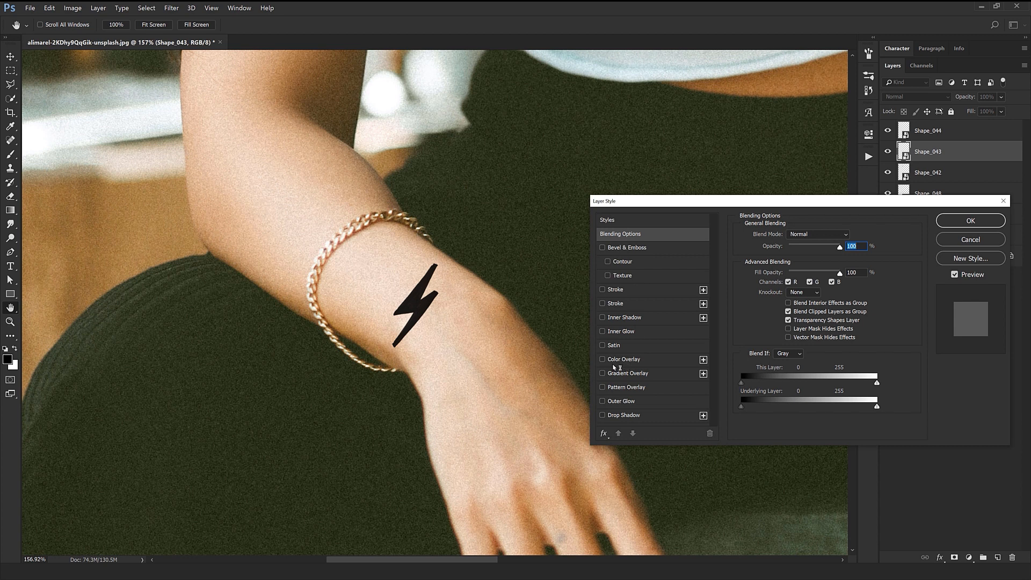
Try a Color Overlay on the Shape_043 wrist bolt in yellow and green shades.
left_click(624, 359)
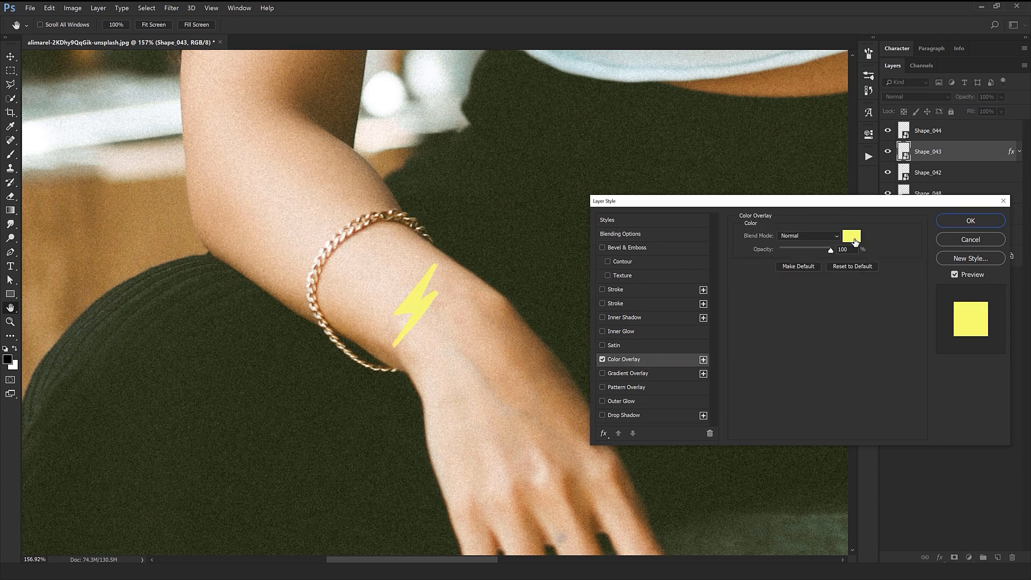
left_click(854, 242)
scroll(523, 272, "down", 5)
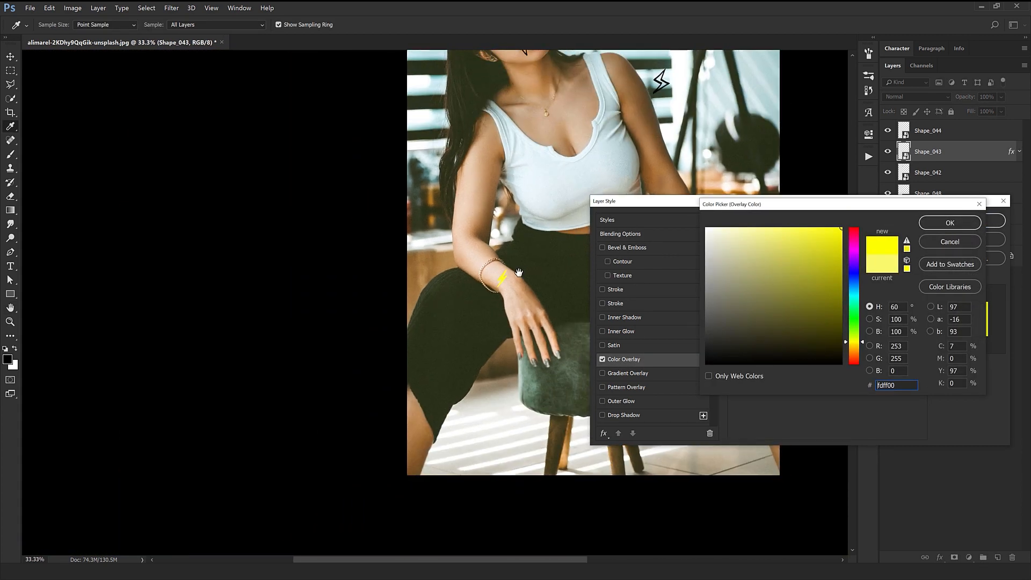
left_click_drag(519, 272, 395, 383)
left_click(849, 315)
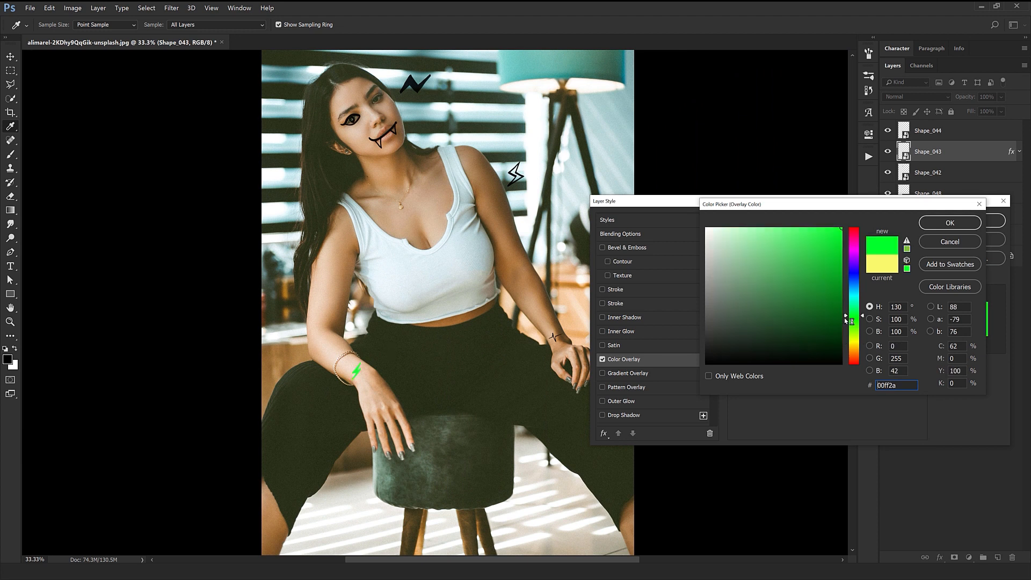
left_click_drag(845, 317, 849, 347)
left_click(950, 241)
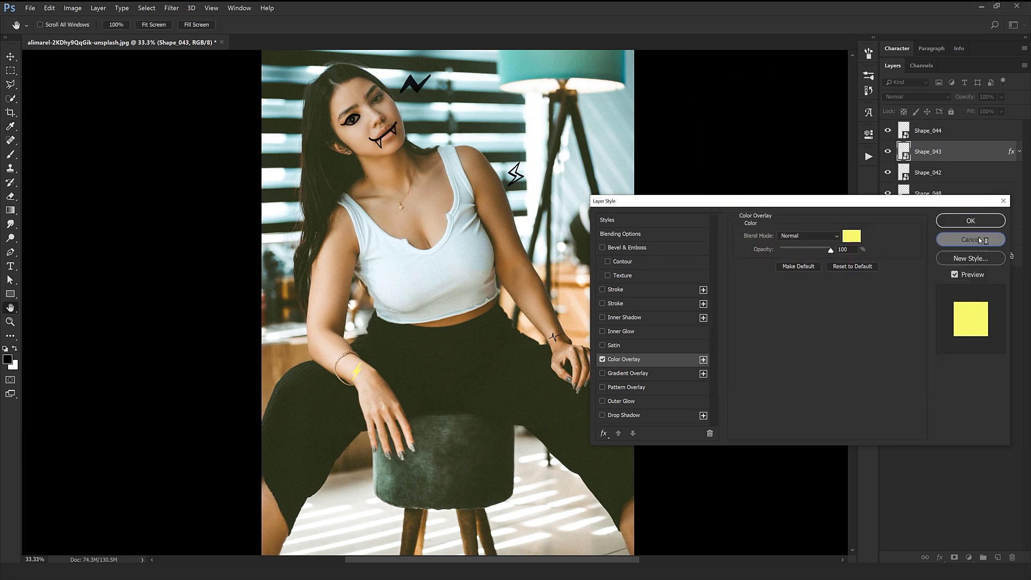
left_click(969, 240)
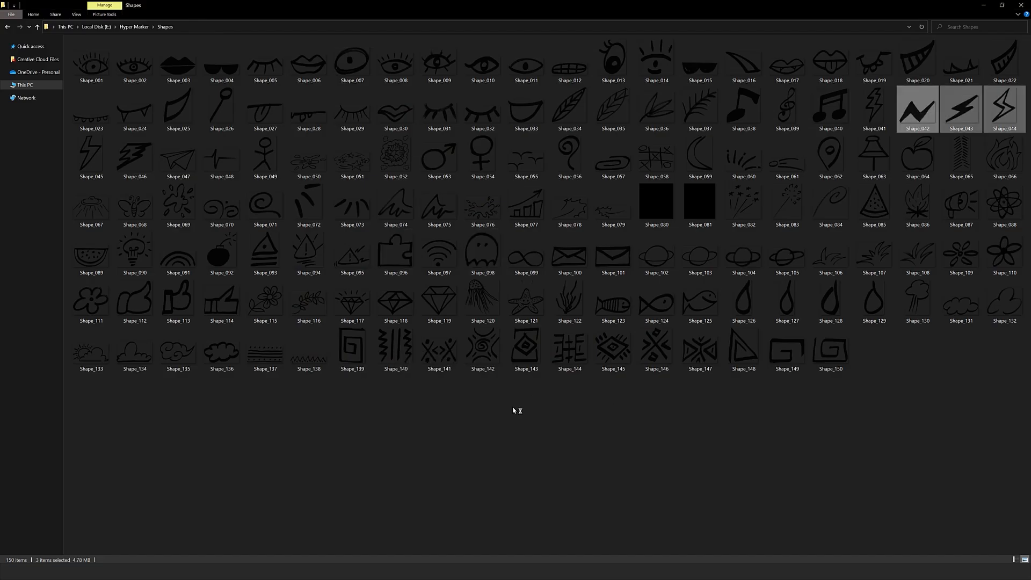
Place Shape_065 from the Shapes folder in the photo, scaled down and rotated along the upper arm with the long hair.
left_click(449, 411)
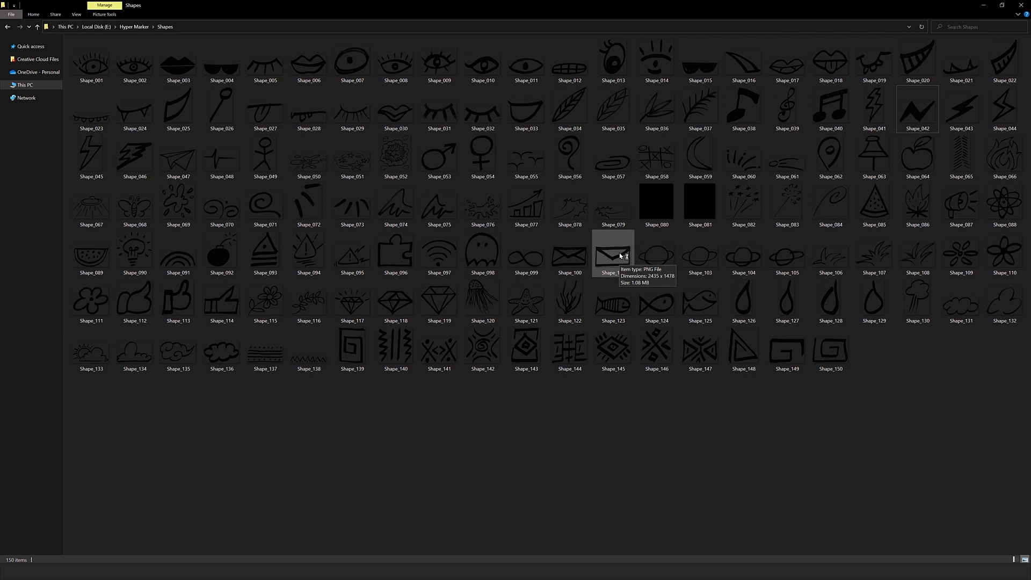
left_click_drag(961, 155, 367, 292)
left_click_drag(529, 451, 418, 117)
left_click_drag(447, 310, 348, 310)
left_click_drag(247, 416, 327, 333)
left_click_drag(411, 387, 416, 385)
key("Return")
left_click_drag(464, 358, 449, 370)
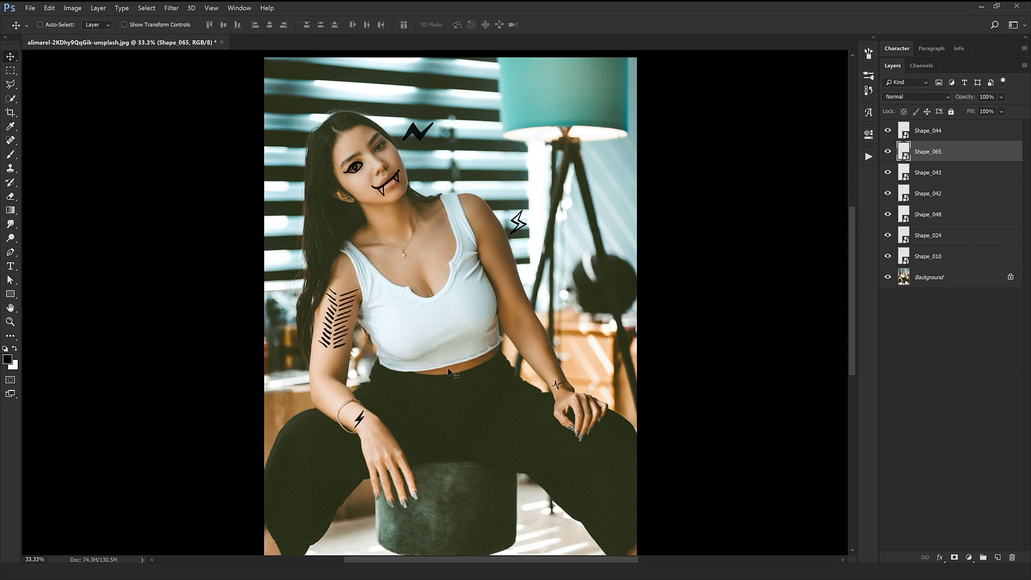
Open the Hyper Marker pack's Patterns folder and preview pattern images up to Pattern_009 at full size.
key("alt+Tab")
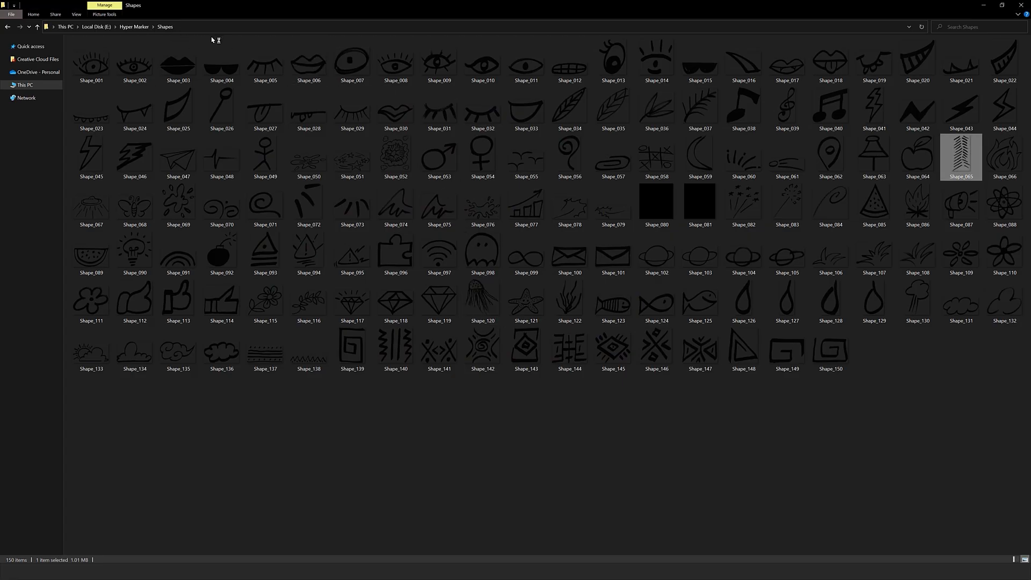
key("alt")
left_click(132, 26)
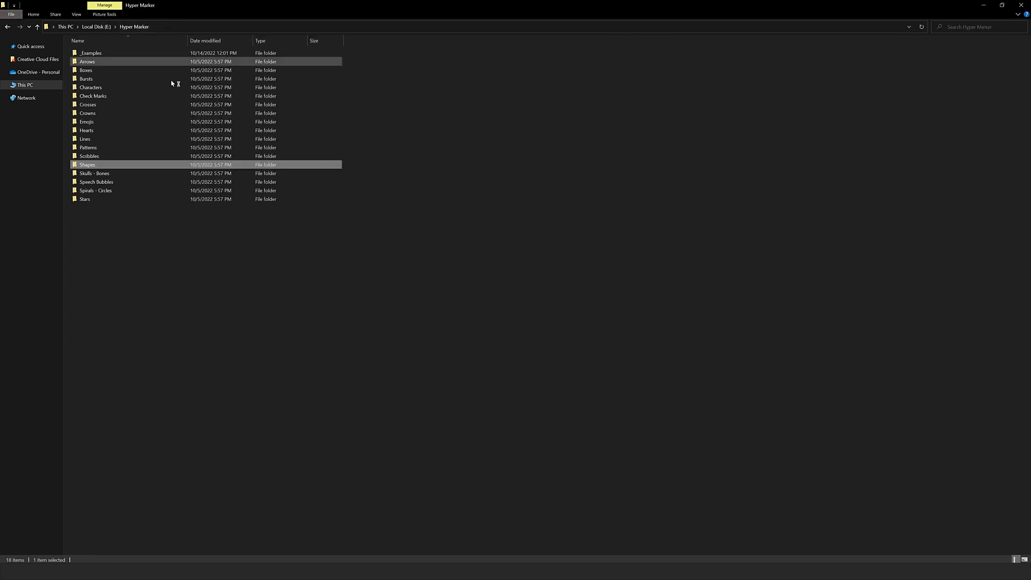
double_click(87, 148)
left_click(509, 70)
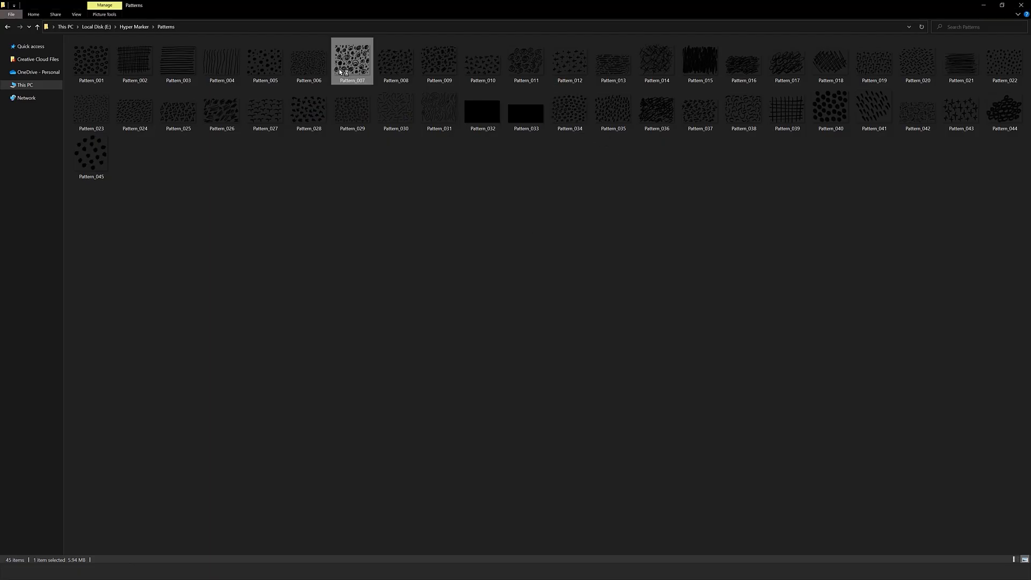
key("Right")
key("Right")
key("Right")
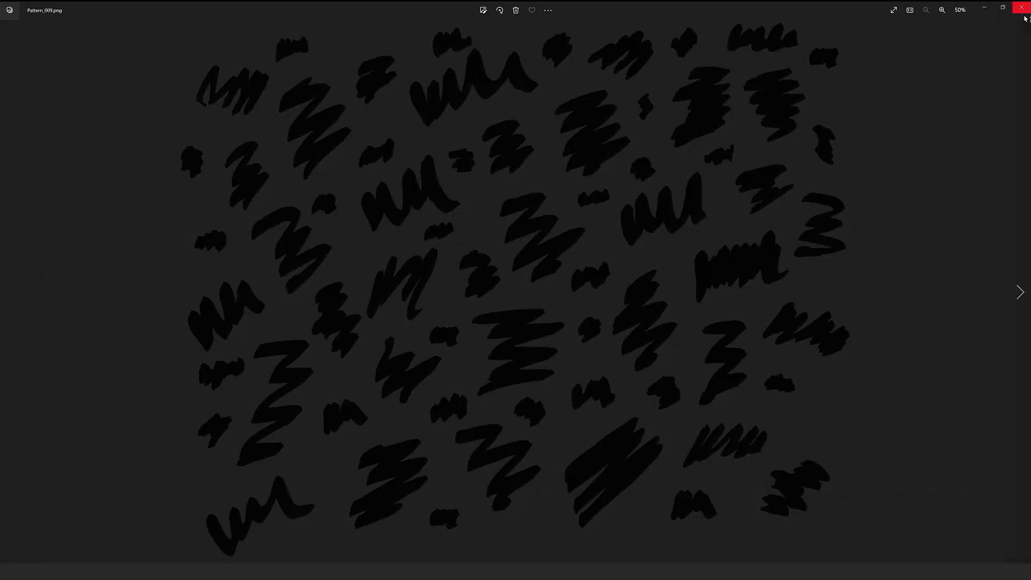
left_click(1022, 12)
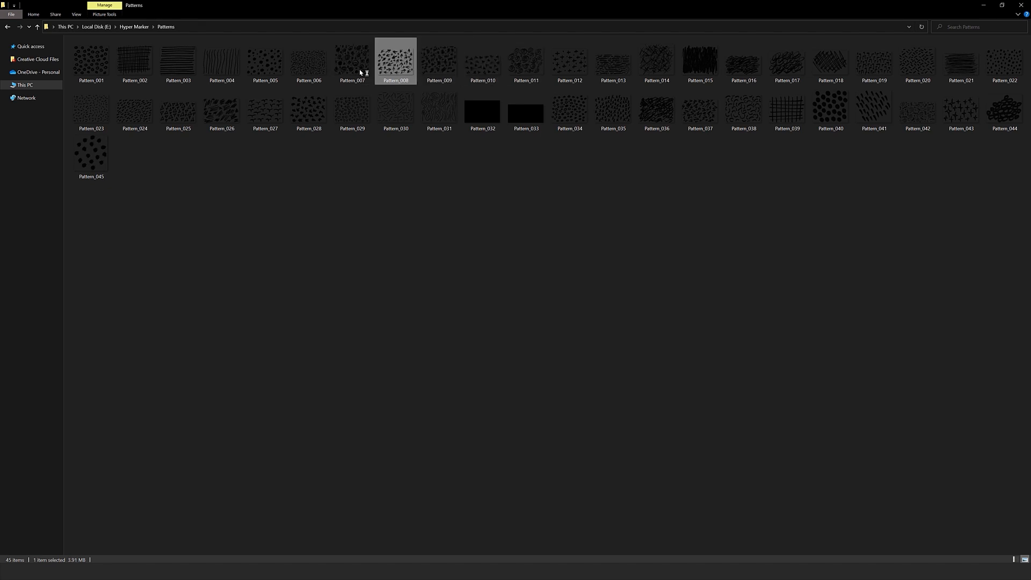
Place Pattern_007 in the photo, scaled to about 11.6%, and move it over the white top's neckline.
left_click_drag(352, 65, 539, 379)
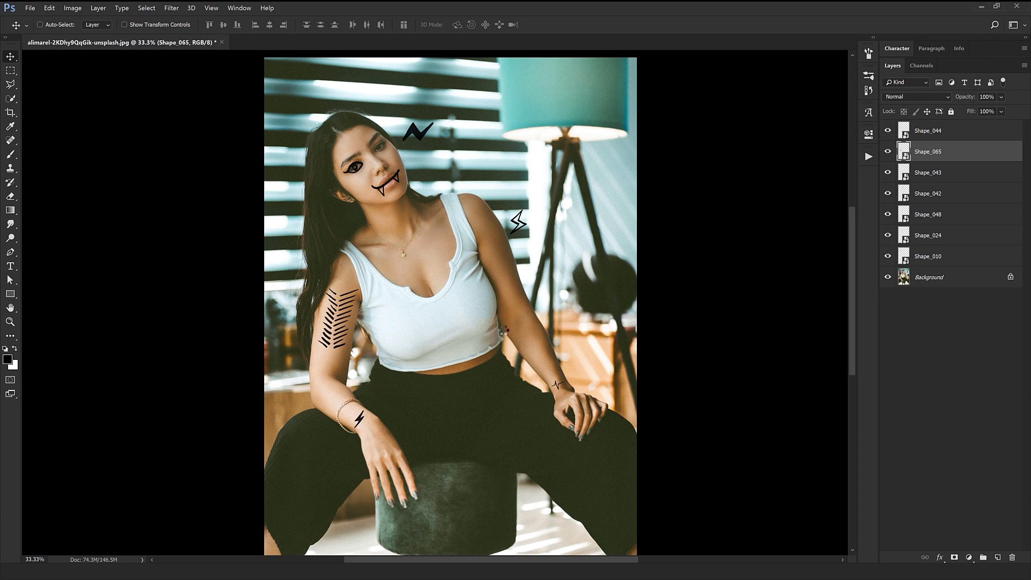
left_click_drag(639, 467, 425, 334)
key("Return")
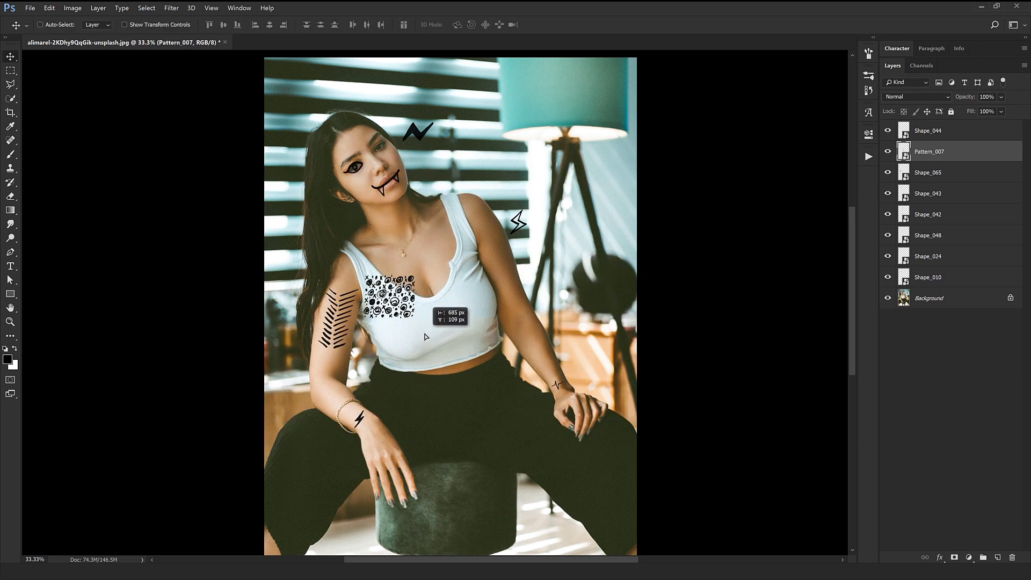
Rotate Pattern_007 by -30° and position it against the strap and neckline of the white top.
key("ctrl+t")
left_click_drag(416, 411, 473, 392)
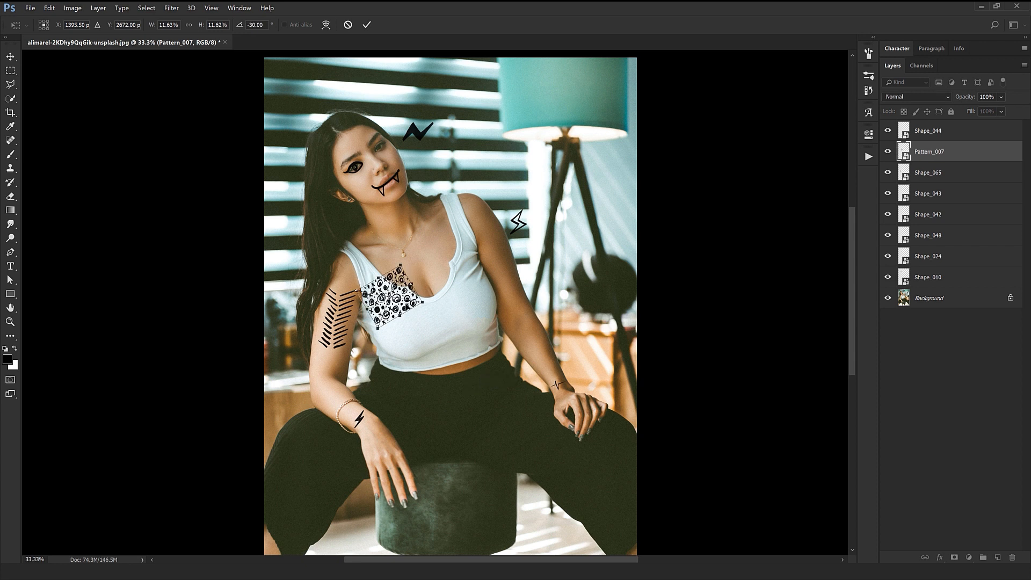
key("Return")
scroll(403, 306, "up", 2)
left_click_drag(404, 307, 363, 282)
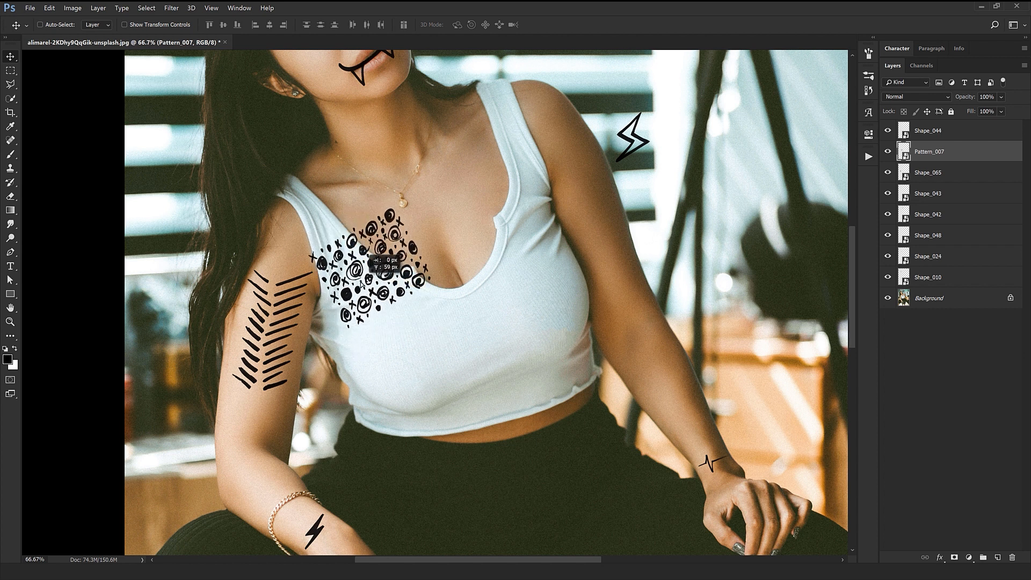
Bring Pattern_007 to the front of the layer stack and tile duplicates of it across the white top.
left_click_drag(949, 152, 950, 130)
left_click_drag(391, 268, 434, 344)
left_click_drag(416, 392, 489, 343)
left_click_drag(493, 366, 577, 313)
left_click_drag(590, 267, 354, 422)
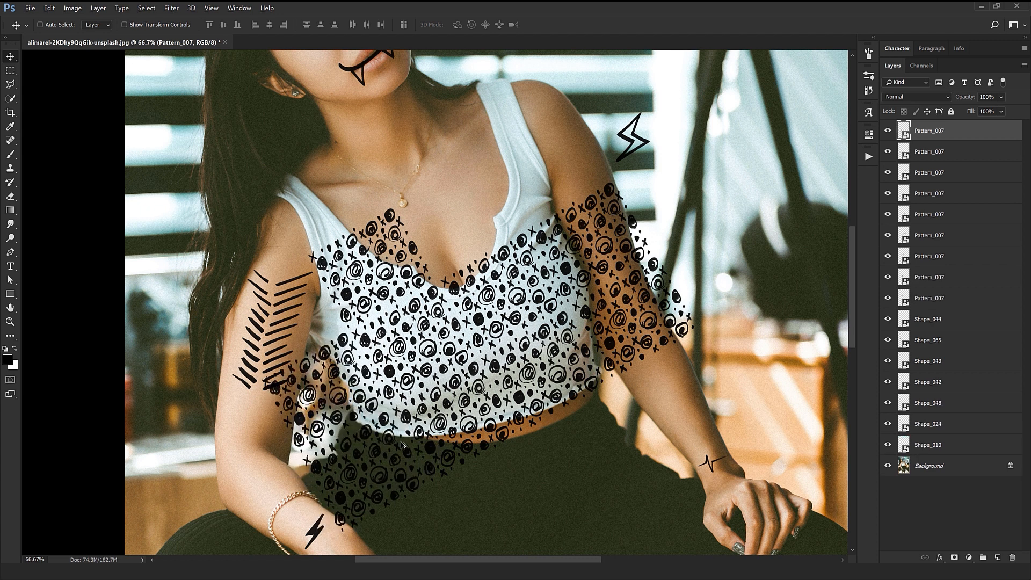
Group all the Pattern_007 layers and hide the group.
left_click(939, 299, "shift")
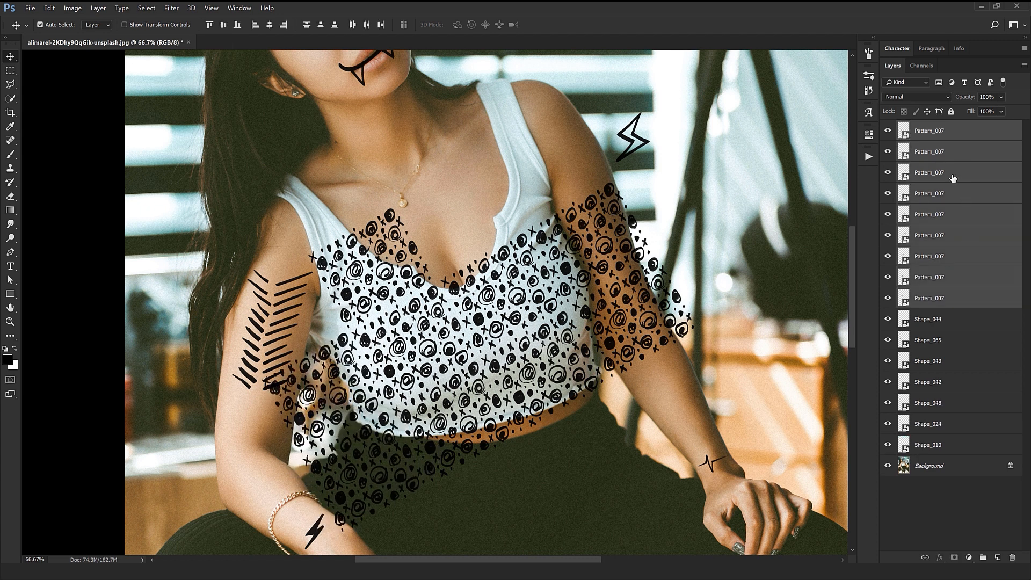
key("ctrl+g")
left_click(887, 126)
Select the woman's white top on the Background layer with the Quick Selection tool.
left_click(931, 293)
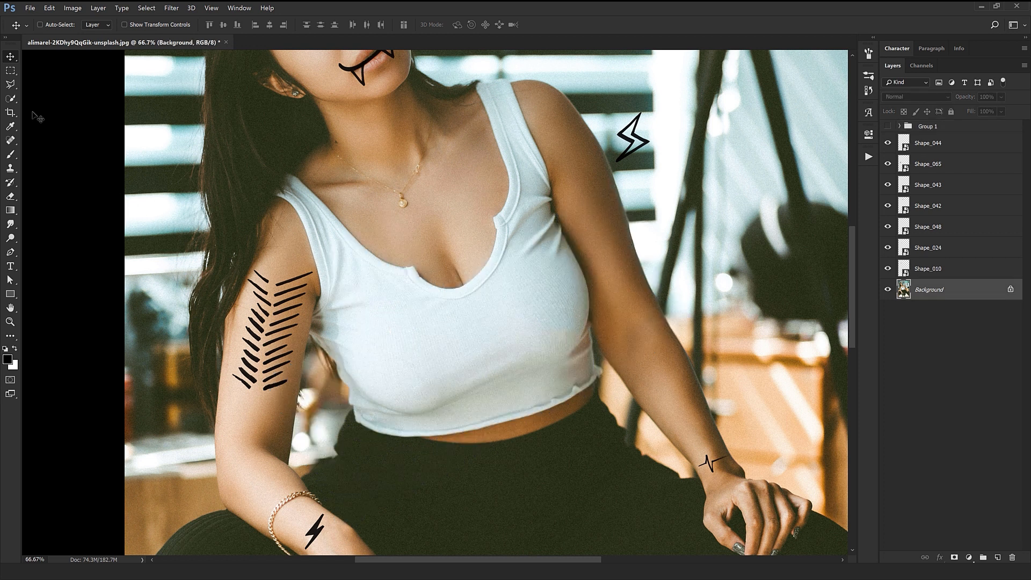
left_click(10, 100)
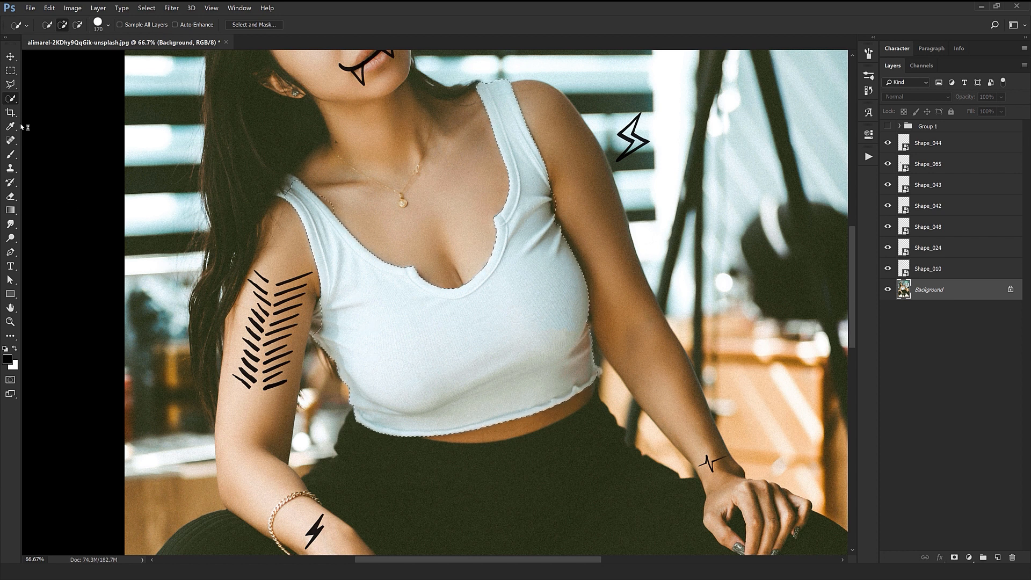
right_click(11, 99)
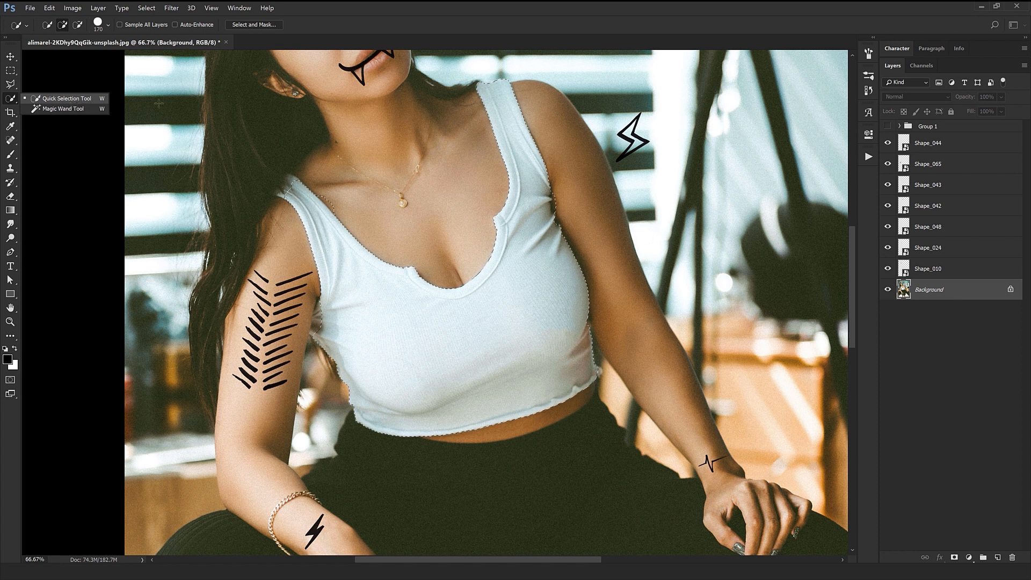
left_click(563, 18)
Show Group 1 again and add a layer mask from the white top selection.
left_click(937, 133)
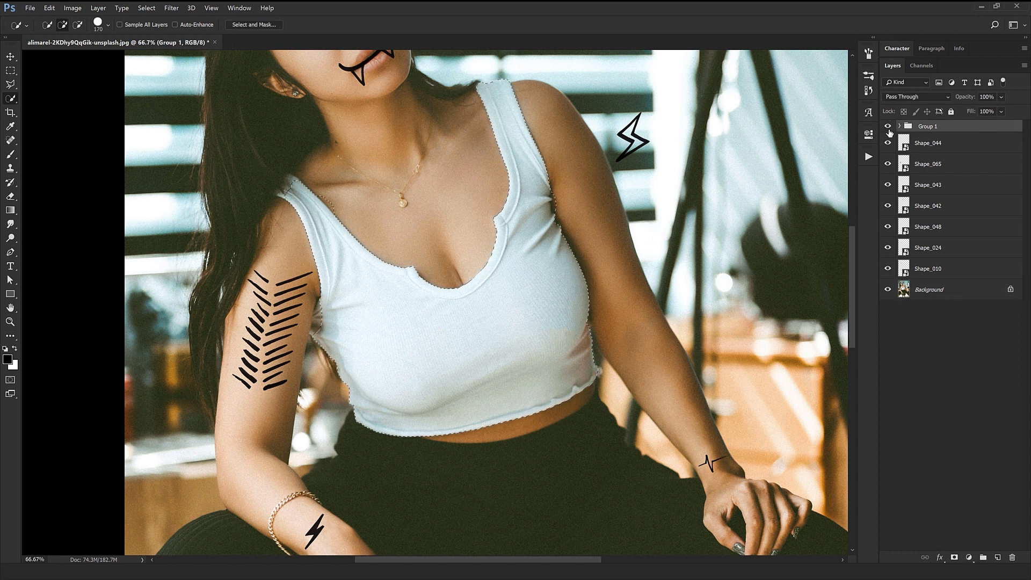
left_click(954, 557)
key("v")
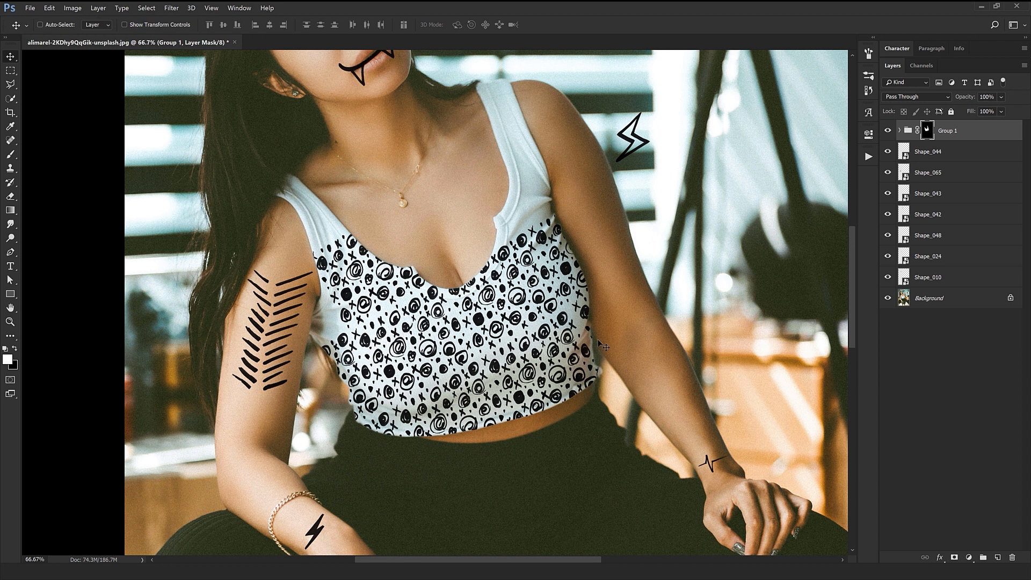
Duplicate Pattern_007 inside the masked group and position the copies to cover both straps of the top.
key("ctrl+minus")
key("ctrl+minus")
key("ctrl+plus")
key("ctrl+plus")
left_click(360, 249, "ctrl")
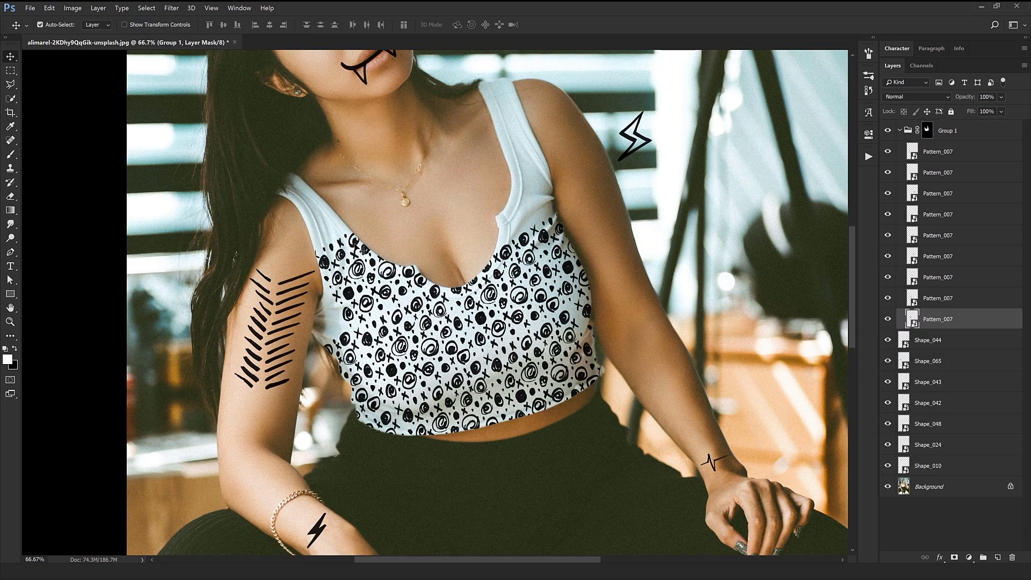
left_click_drag(544, 305, 543, 309)
key("ctrl+minus")
key("ctrl+minus")
key("ctrl+minus")
key("ctrl+plus")
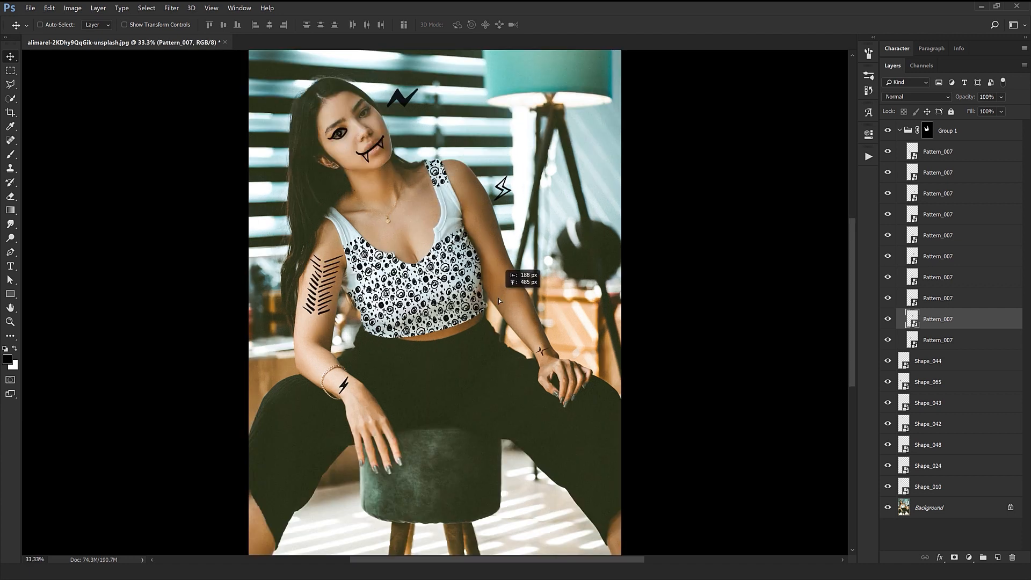
left_click_drag(511, 292, 476, 345)
left_click_drag(466, 295, 461, 343)
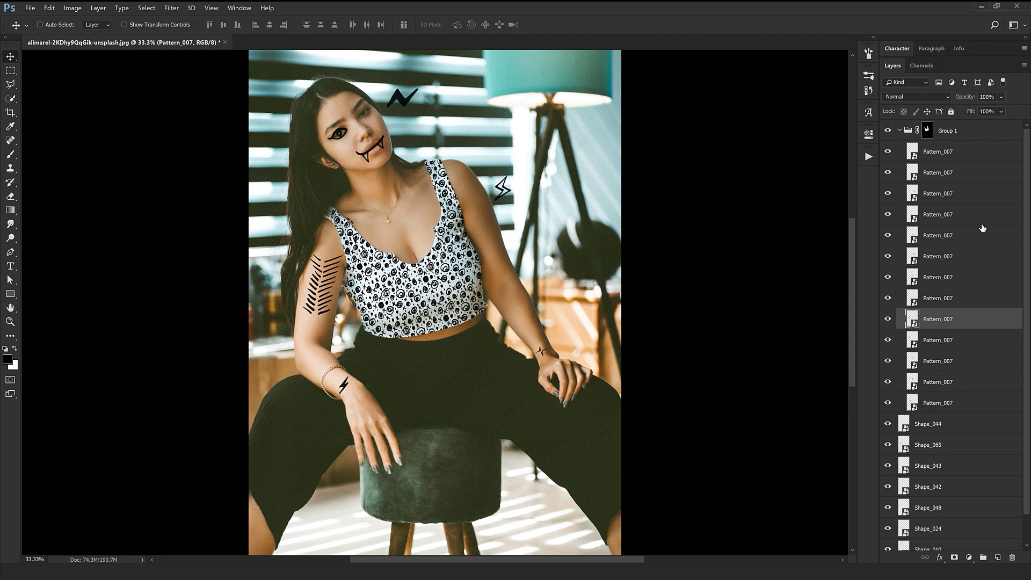
Try a Color Overlay on Group 1 in white (ffffff) and green shades.
left_click(980, 133)
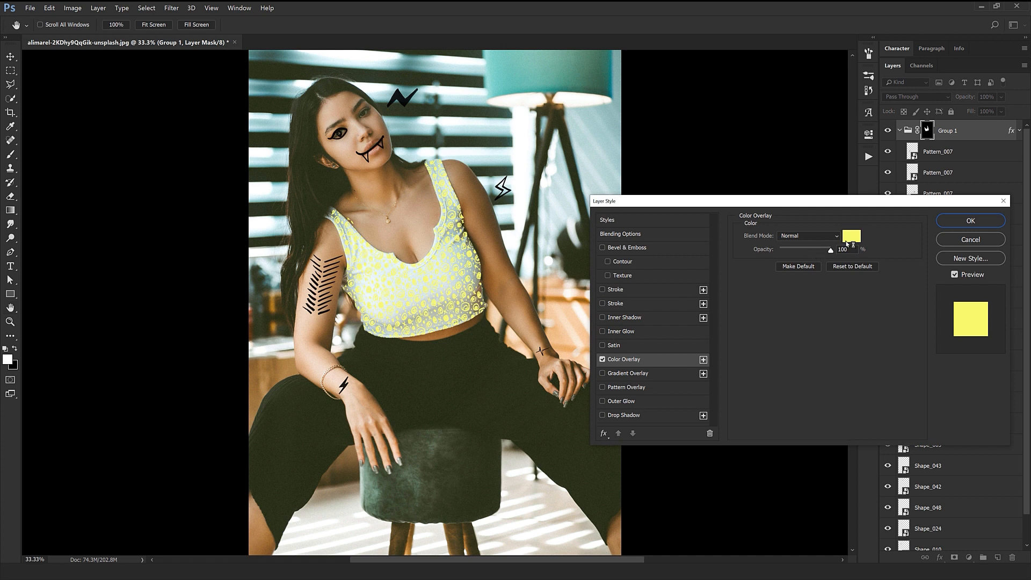
left_click(847, 240)
type("ffffff")
left_click(854, 321)
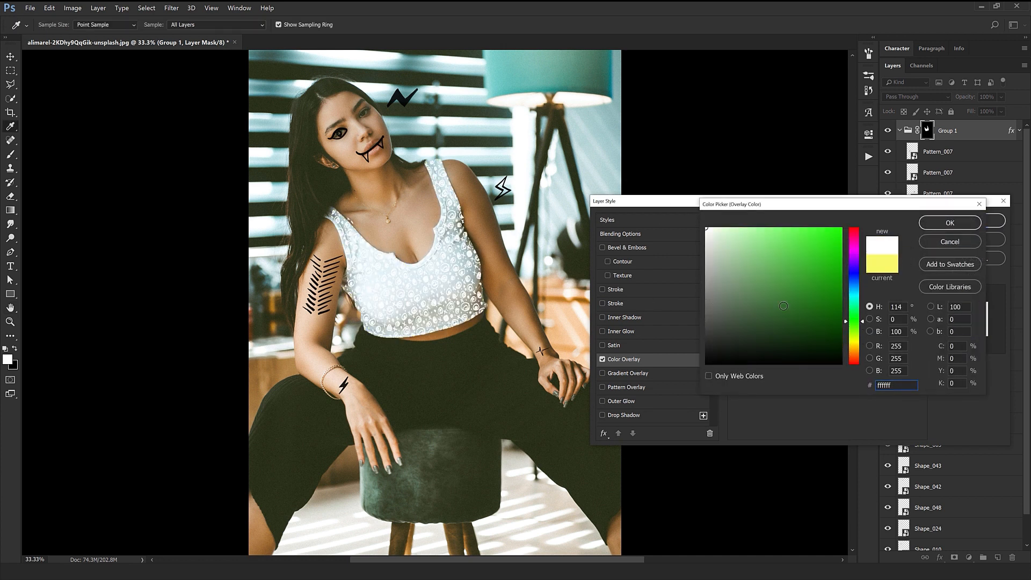
left_click(831, 250)
left_click(952, 242)
left_click(956, 241)
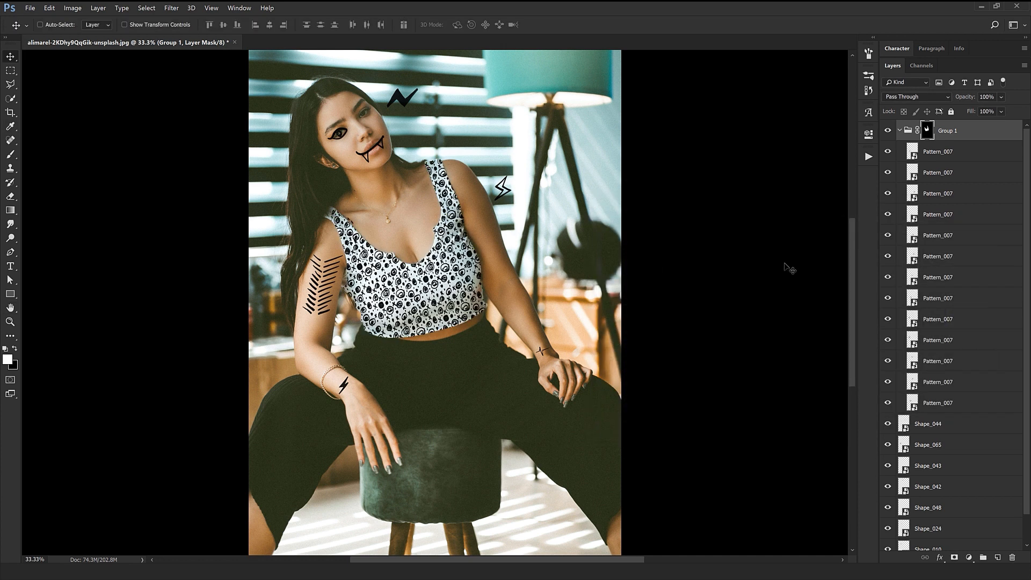
Collapse Group 1 and open the Hyper Marker pack's Lines folder.
key("ctrl+minus")
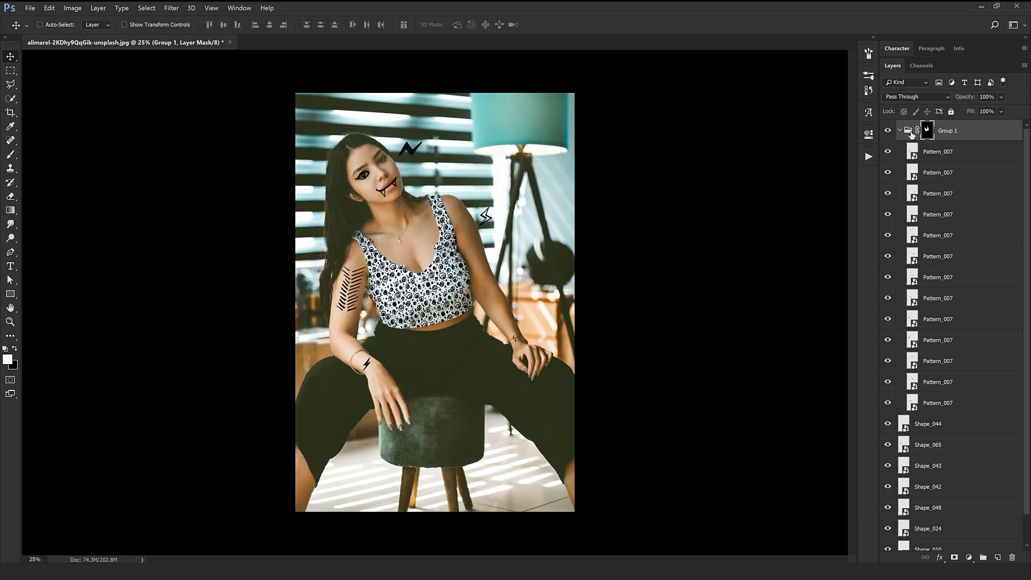
left_click(902, 131)
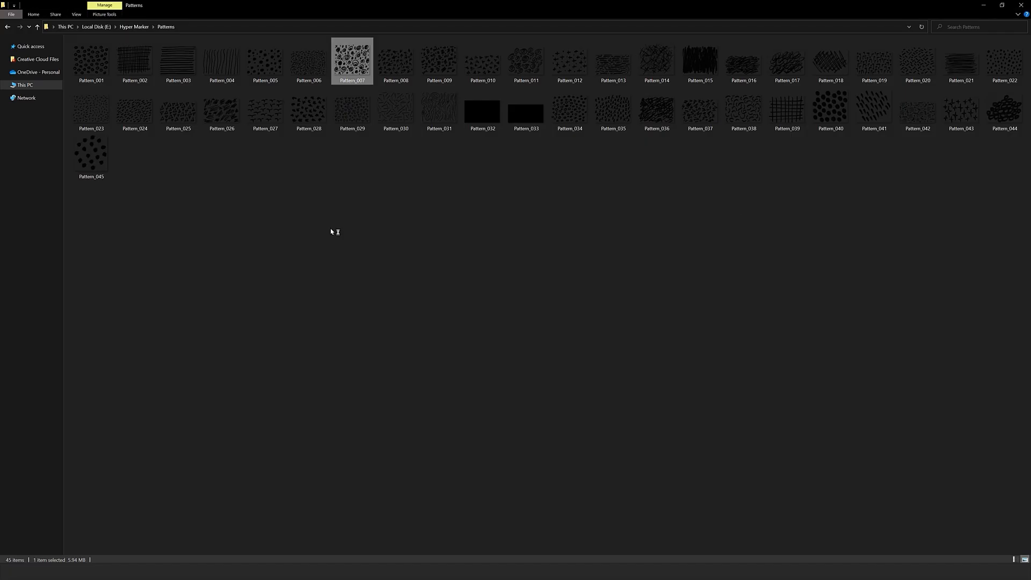
key("alt+Up")
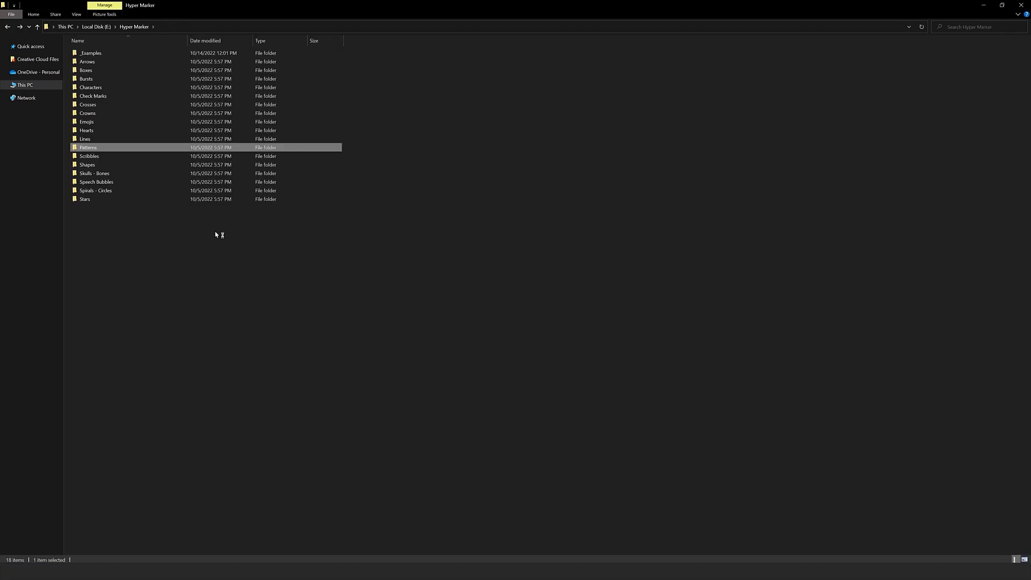
double_click(88, 137)
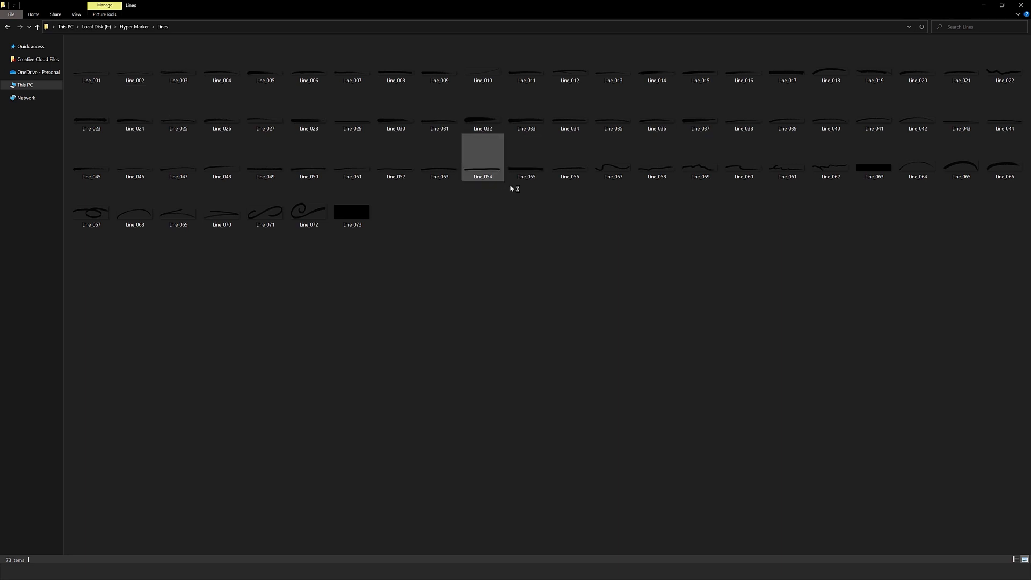
Place Line_058 in the photo, scaled down and rotated alongside the forearm nearest the lamp.
left_click_drag(664, 173, 435, 302)
left_click_drag(574, 319, 463, 306)
left_click_drag(465, 331, 451, 253)
key("Return")
left_click(542, 322, "ctrl")
Duplicate Line_058 and rotate the copy to run along the outer side of the bracelet arm's forearm.
left_click(542, 322, "ctrl")
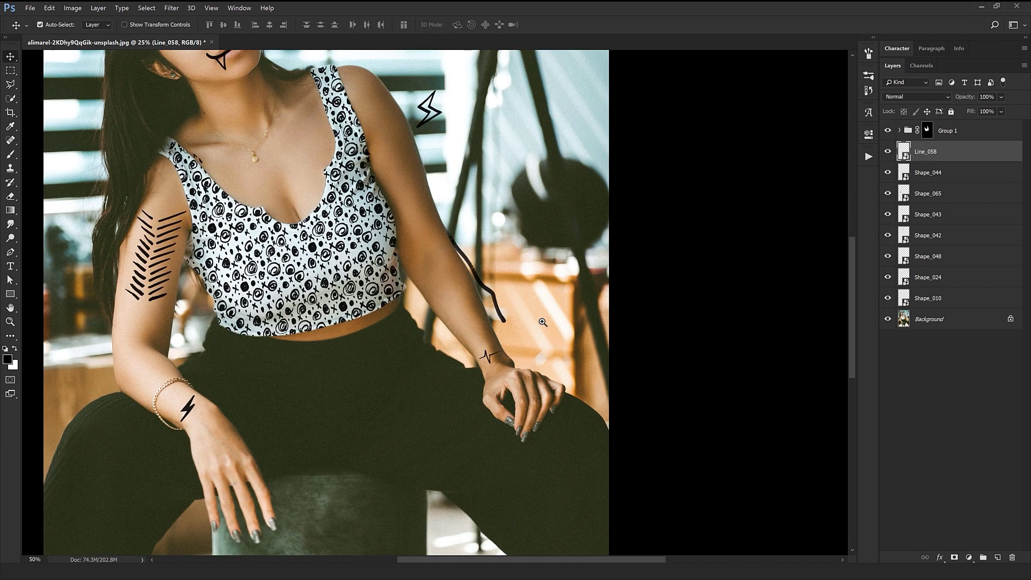
left_click(542, 322, "ctrl")
key("ctrl+t")
left_click_drag(486, 327, 530, 344)
key("Return")
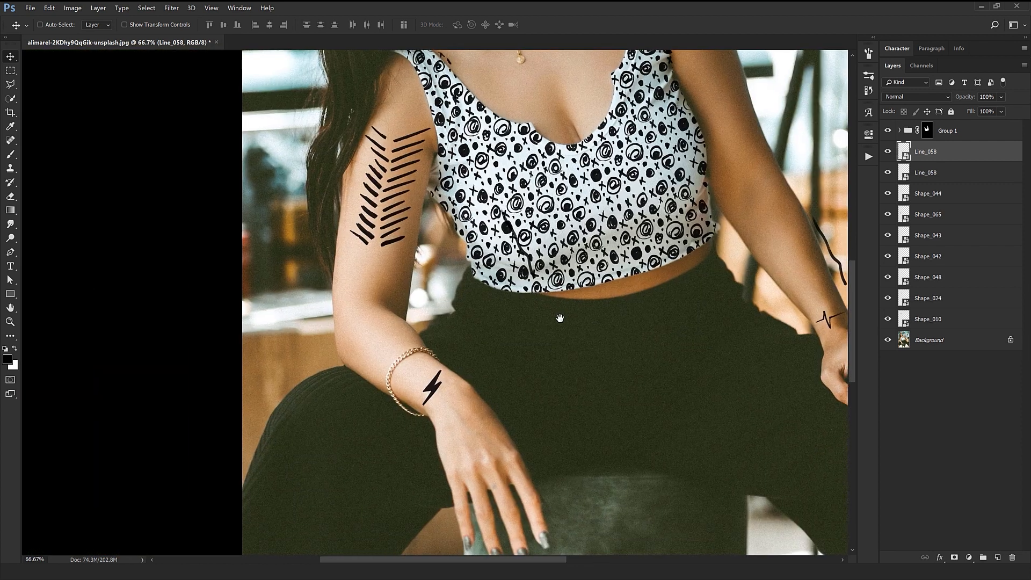
mouse_move(374, 388)
left_mouse_down()
mouse_move(445, 399)
mouse_move(381, 407)
left_mouse_up()
key("Return")
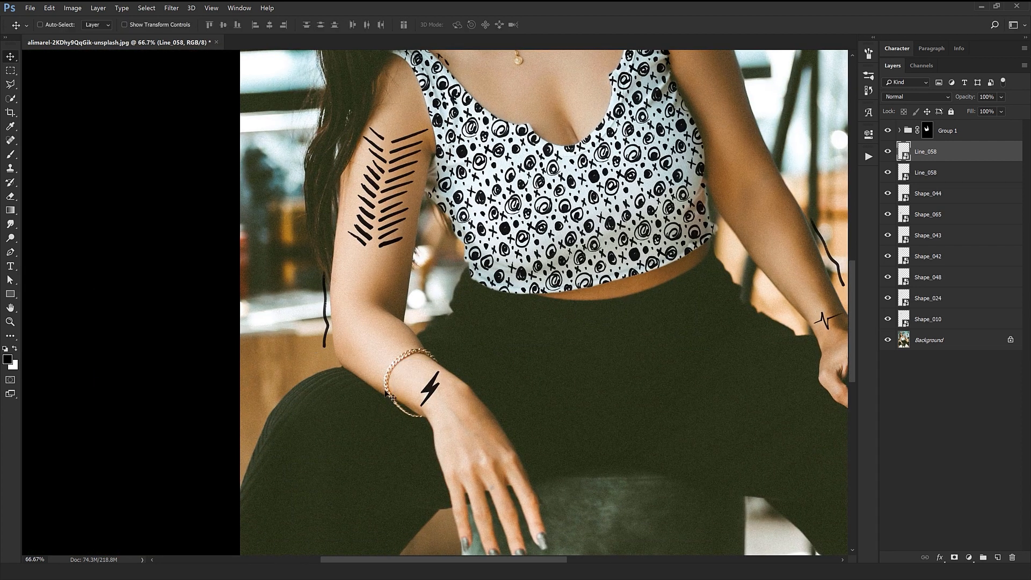
Duplicate Line_058 again and rotate the copy to follow the back of the bracelet hand.
left_click_drag(465, 432, 541, 490)
key("ctrl+t")
left_click_drag(585, 537, 639, 505)
key("Return")
left_click_drag(599, 476, 597, 472)
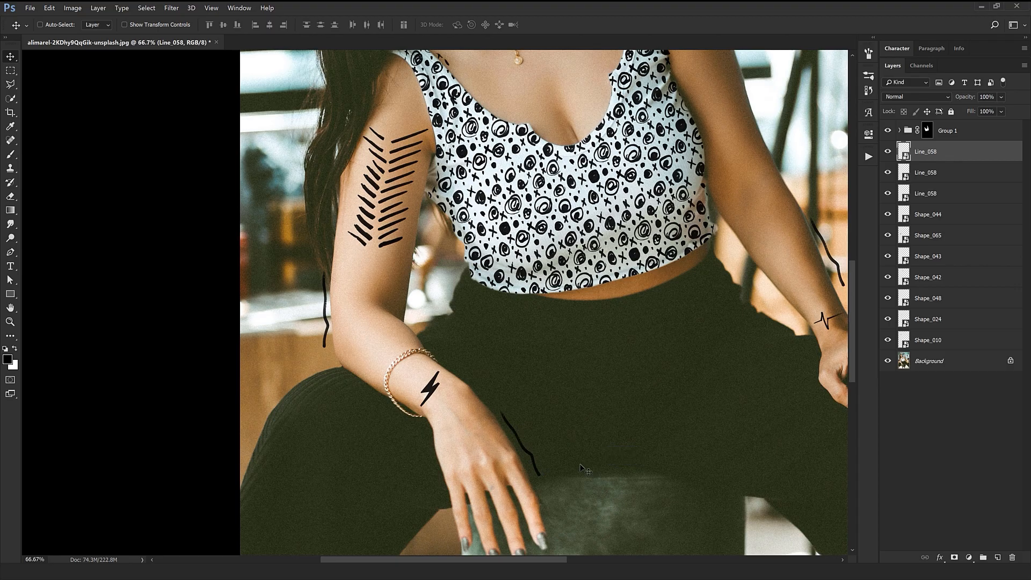
Place Line_061 from the Lines folder, scaled down and rotated along a finger of the bracelet hand, with a duplicate on a neighbouring finger.
scroll(585, 467, "down", 5)
key("alt+Tab")
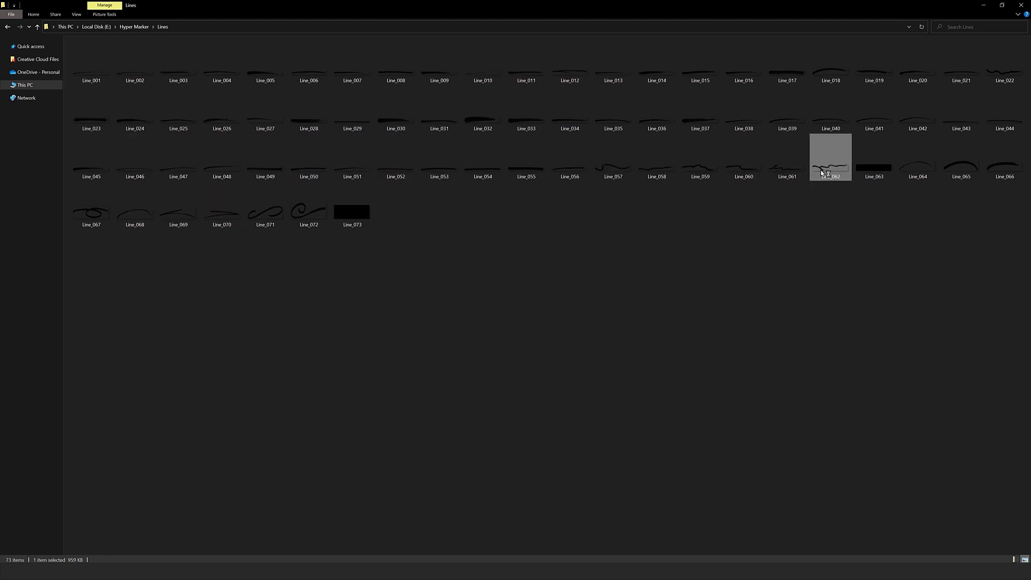
left_click_drag(790, 171, 457, 396)
left_click_drag(159, 240, 497, 284)
left_click_drag(660, 258, 658, 206)
key("Return")
left_click_drag(595, 341, 549, 355)
left_click_drag(571, 417, 518, 399)
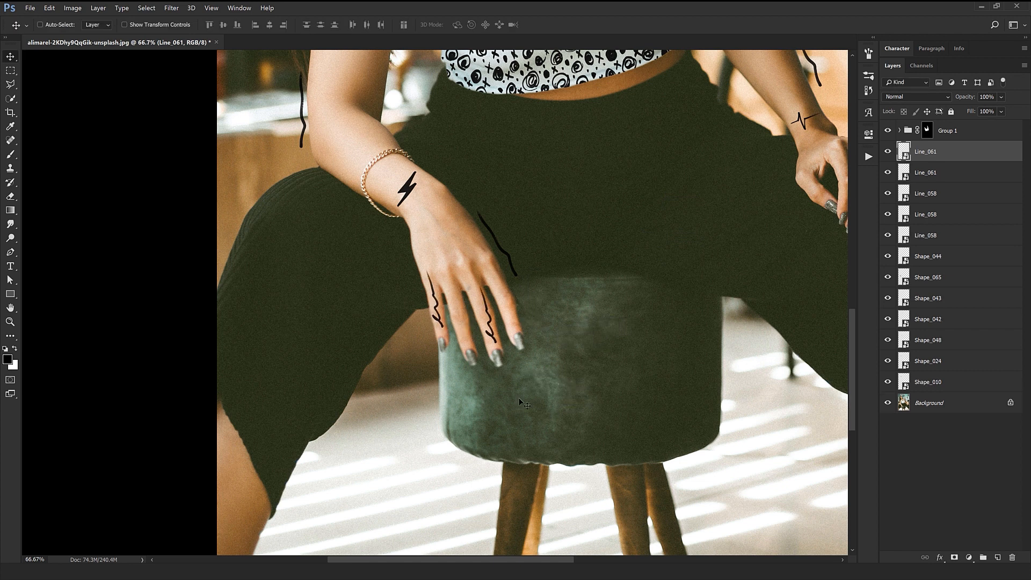
Move one Line_061 copy onto a finger of the other hand, scaled and rotated to fit it.
left_click_drag(663, 291, 509, 264)
left_click_drag(403, 297, 733, 195)
key("ctrl+t")
key("Return")
left_click_drag(747, 272, 737, 255)
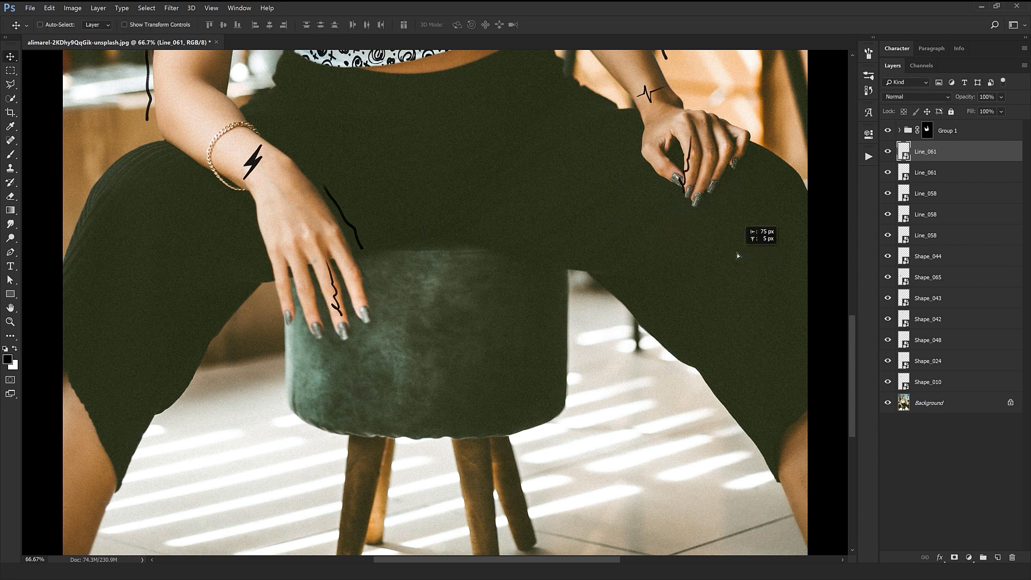
key("ctrl+t")
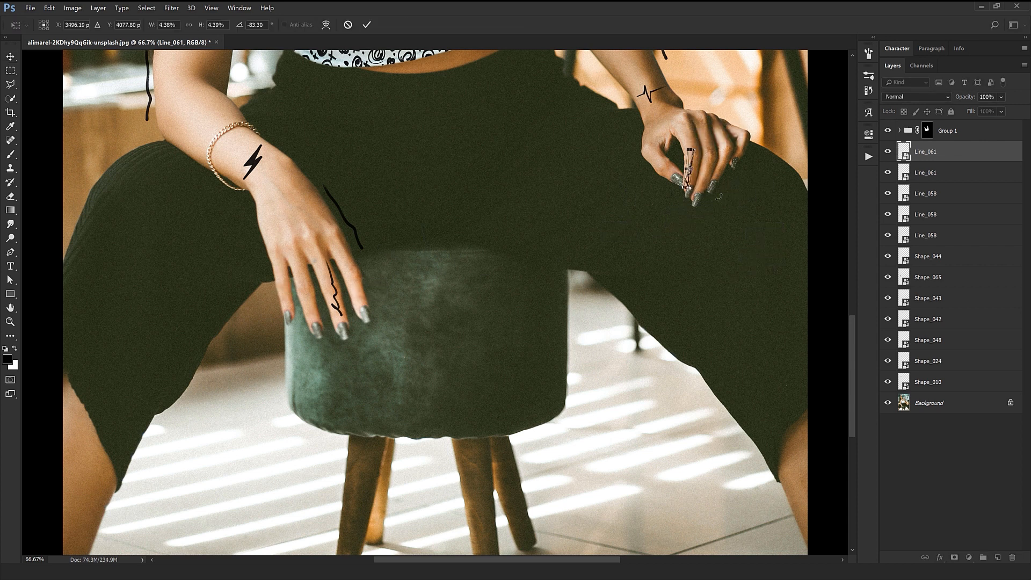
key("Return")
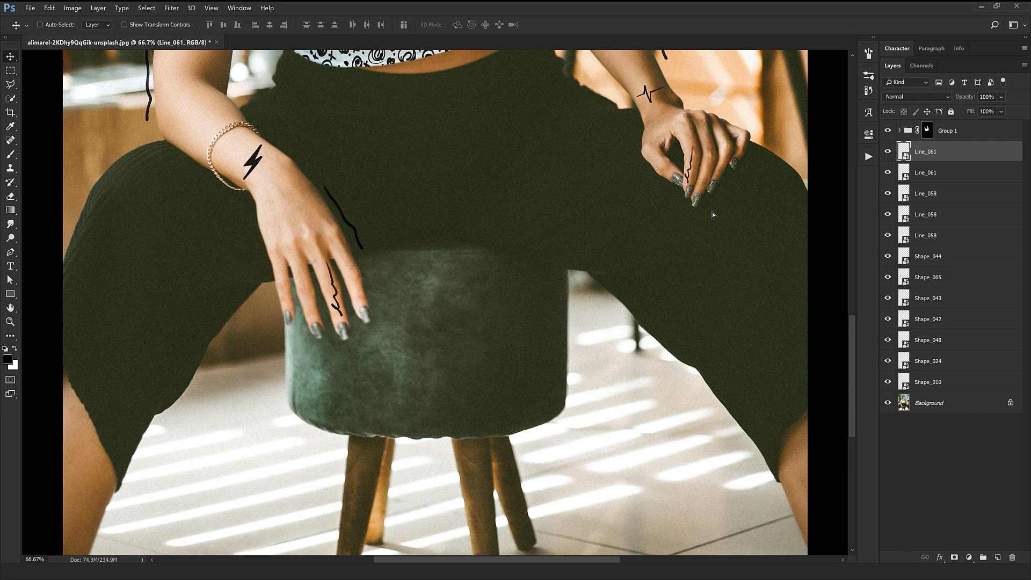
Duplicate the Line_058 beside the bracelet hand and rotate the smaller copy along the hand's outer finger.
left_click(357, 235, "ctrl")
left_click_drag(382, 288, 379, 358)
key("ctrl+t")
left_click_drag(304, 320, 326, 326)
key("Return")
Duplicate the finger-sized Line_058 onto the other hand and rotate it along a finger.
left_click_drag(688, 274, 689, 273)
key("ctrl+t")
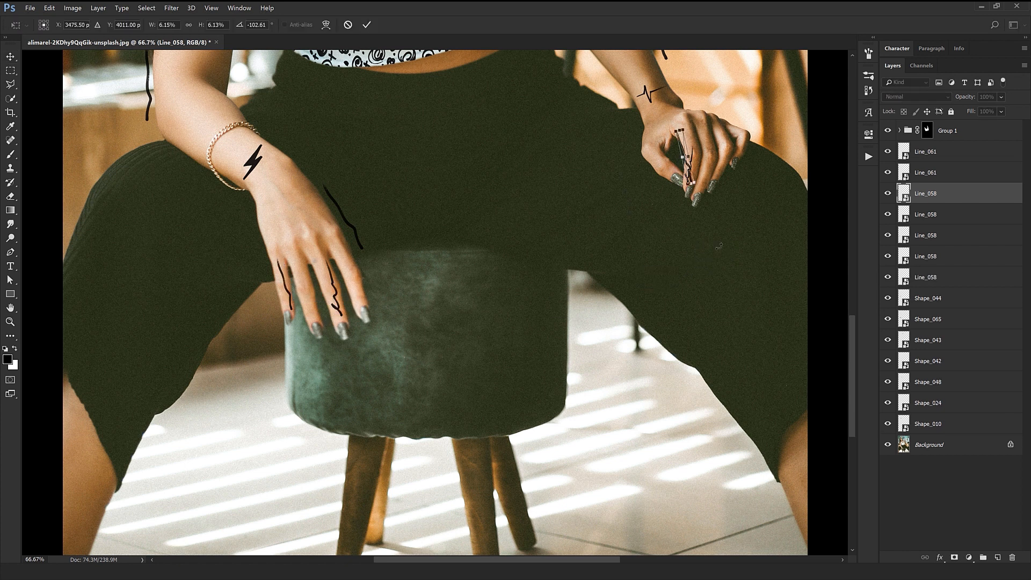
left_click_drag(702, 172, 707, 249)
key("Return")
key("ctrl+minus")
key("ctrl+minus")
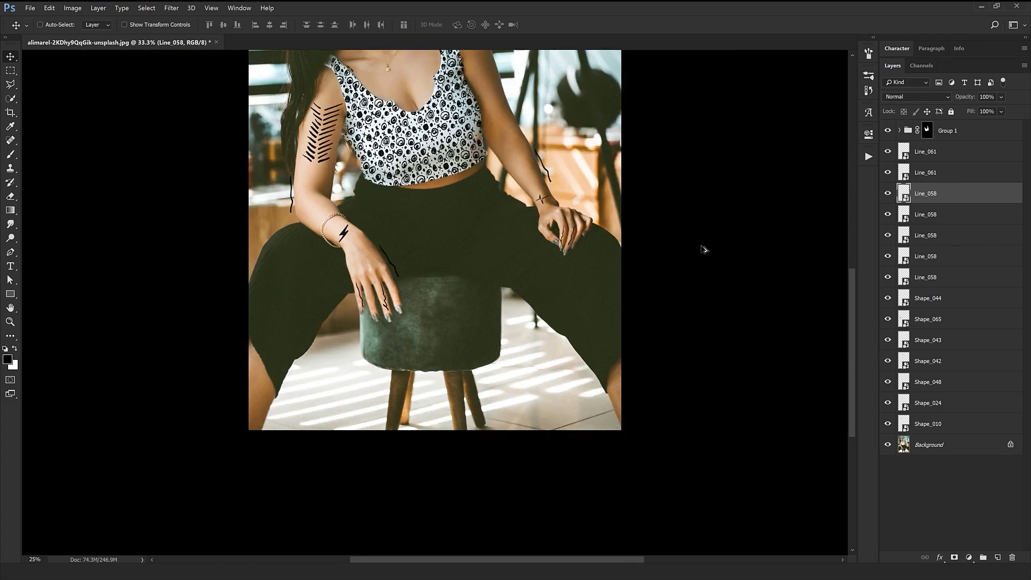
key("alt+Tab")
key("alt+Tab")
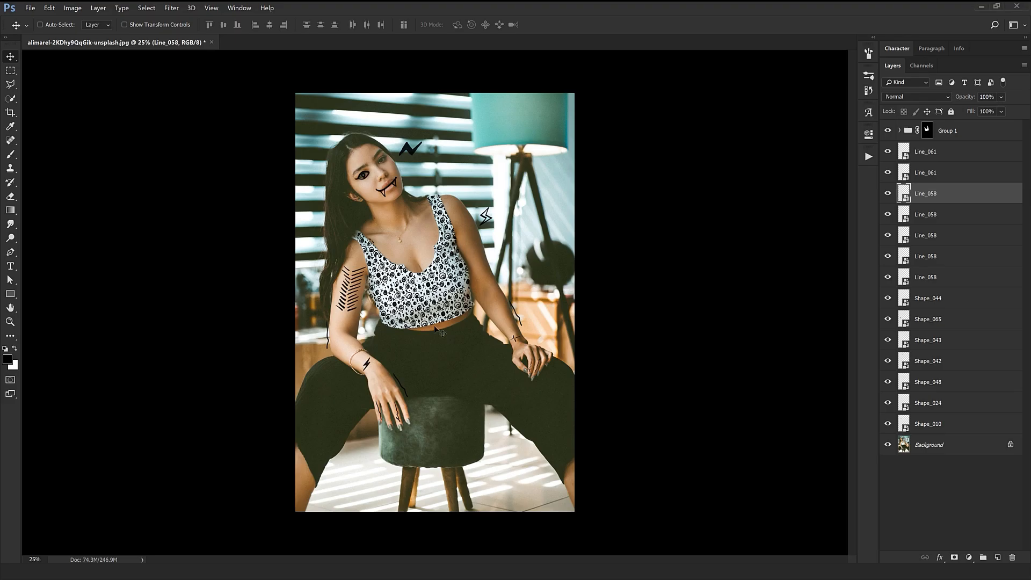
Duplicate the Line_058 beside the lamp-side forearm and move the copy up to the shoulder and strap area.
left_click(511, 312, "ctrl")
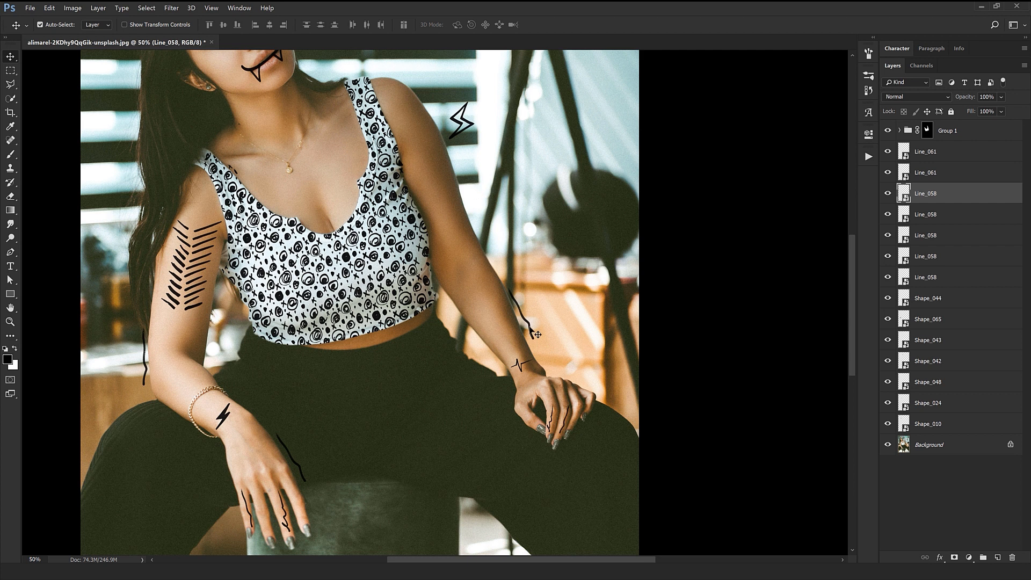
left_click(530, 329)
left_click_drag(550, 349, 457, 147)
left_click_drag(429, 162, 568, 306)
key("ctrl+t")
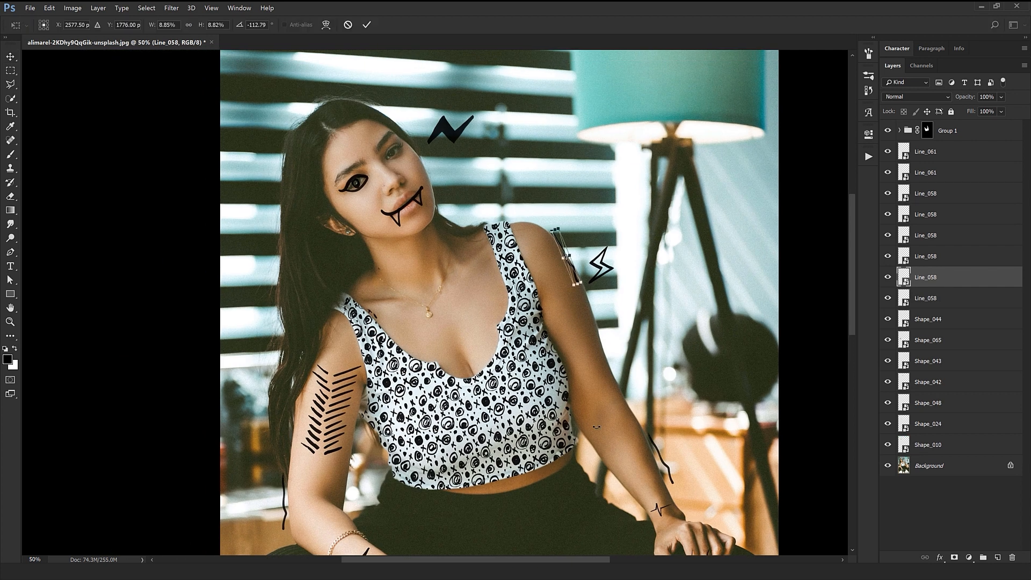
left_click_drag(639, 412, 608, 426)
left_click_drag(565, 256, 593, 279)
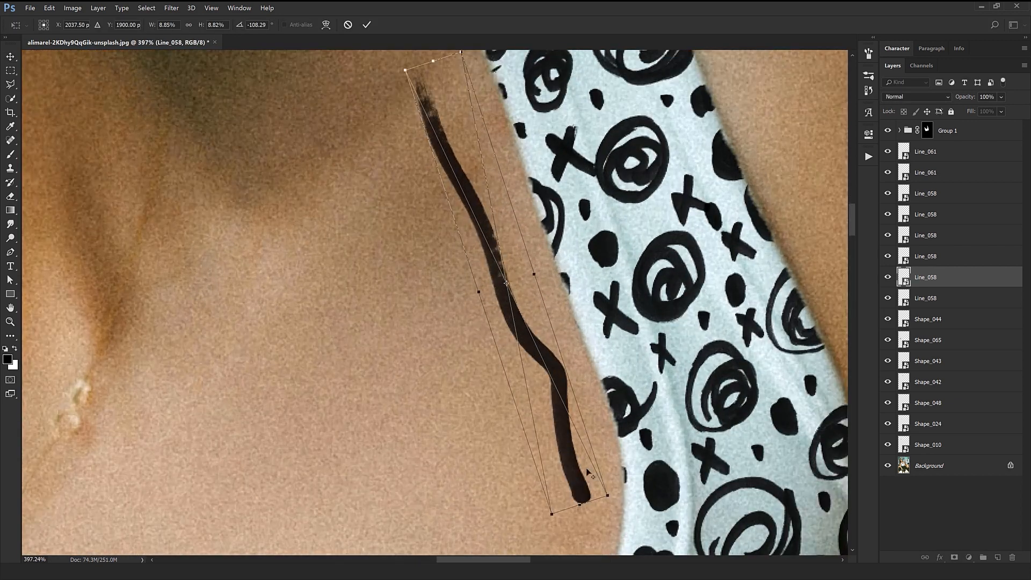
Rotate and reposition the Line_058 copy onto the upper arm above the chevron marks, beside the top's strap.
left_click_drag(601, 490, 556, 422)
left_click_drag(545, 323, 528, 335)
key("ctrl+z")
left_click_drag(524, 277, 513, 280)
left_click_drag(547, 285, 547, 291)
key("Return")
left_click_drag(546, 424, 577, 398)
key("ctrl+t")
left_click_drag(584, 507, 609, 488)
key("Return")
key("ctrl+minus")
key("ctrl+minus")
key("ctrl+minus")
key("ctrl+minus")
mouse_move(522, 380)
left_mouse_down()
mouse_move(316, 475)
mouse_move(328, 466)
mouse_move(335, 484)
left_mouse_up()
key("ctrl+minus")
key("ctrl+minus")
Place Heart_008 from the Hyper Marker Hearts folder, scaled down on the chest beside the lamp-side strap.
key("alt+Tab")
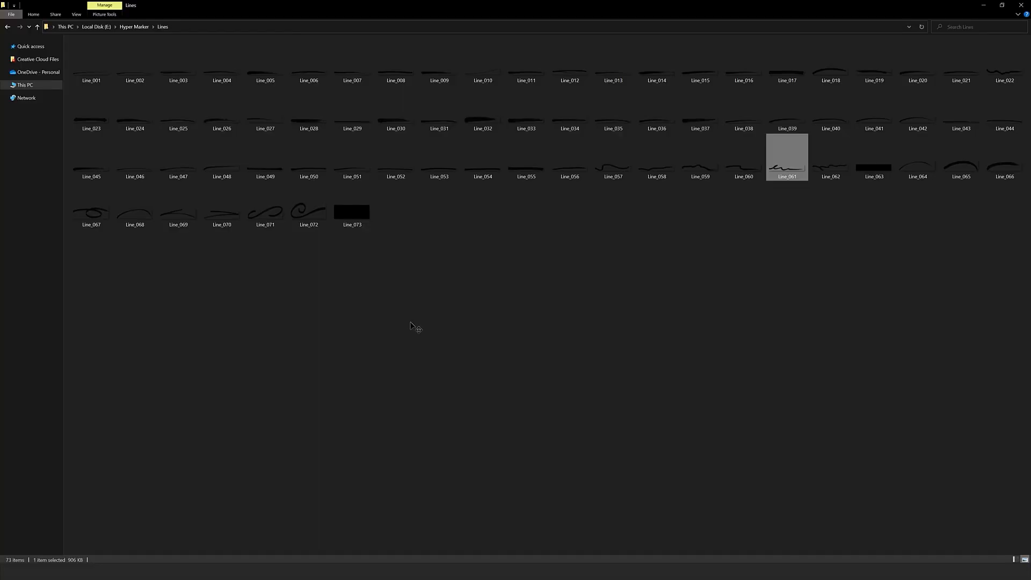
left_click(143, 28)
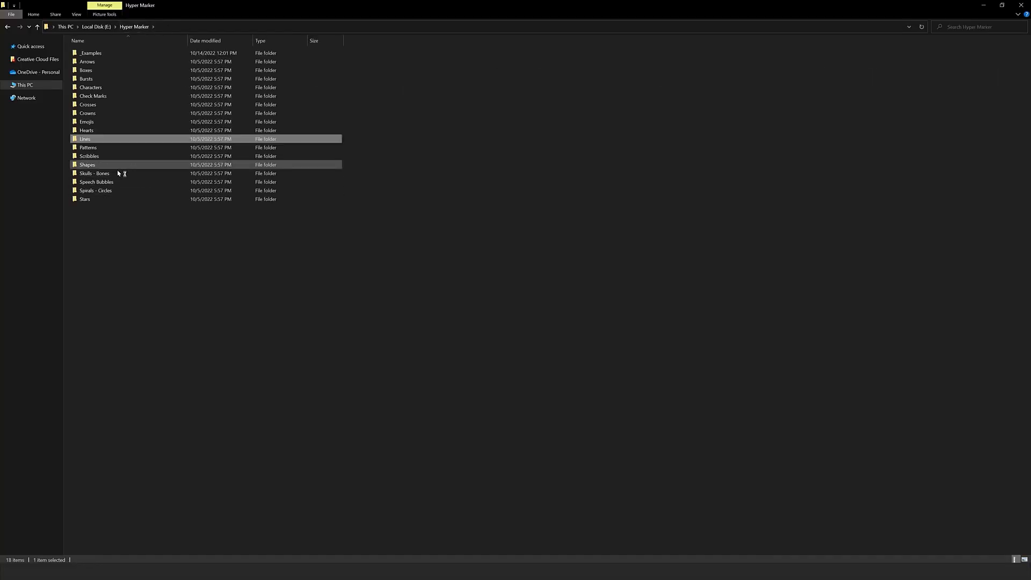
double_click(87, 130)
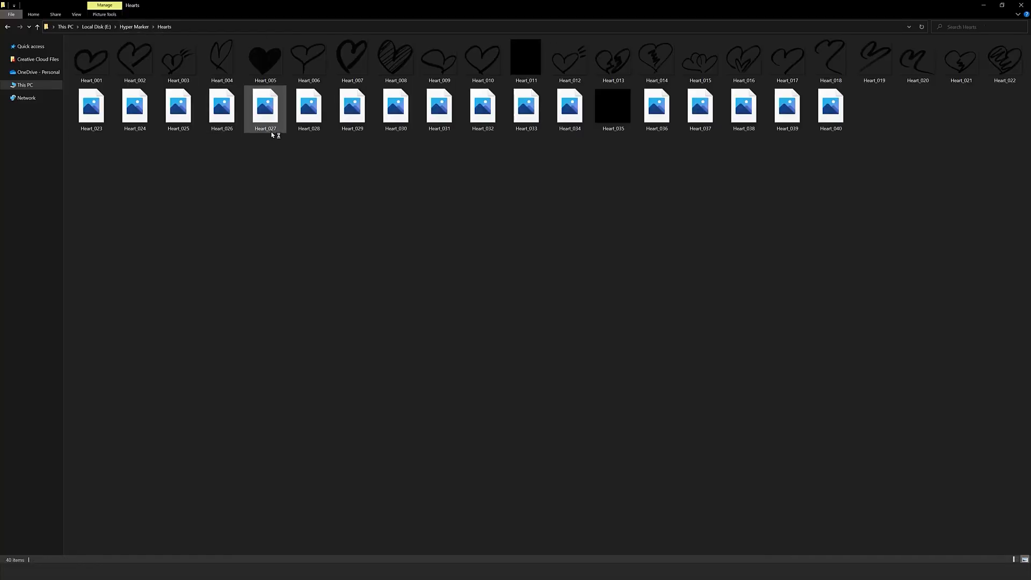
left_click_drag(386, 58, 459, 357)
left_click_drag(469, 383, 491, 405)
key("Return")
scroll(492, 400, "down", 2)
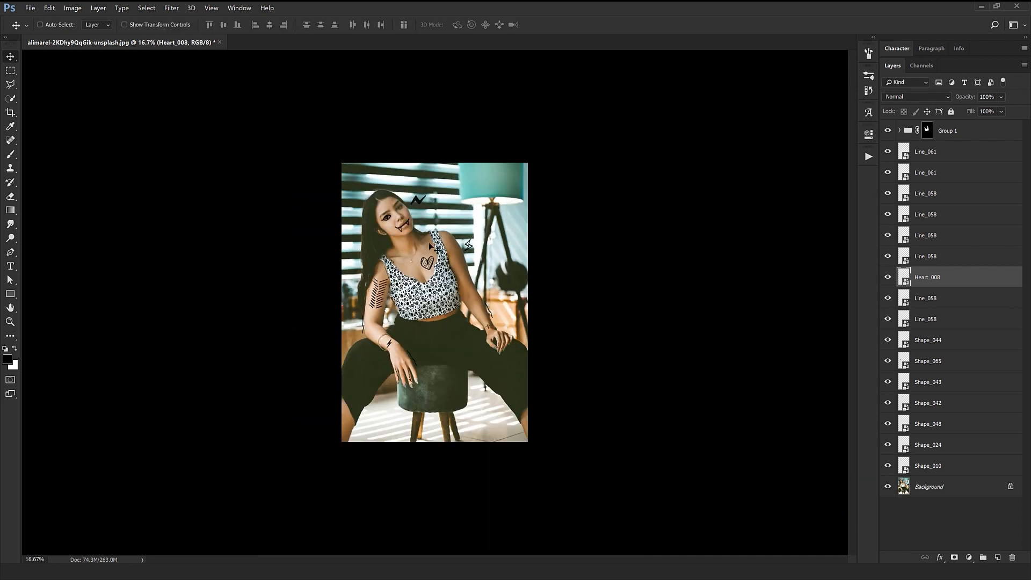
scroll(427, 243, "up", 1)
Place Crown_006 from the Crowns folder, scaled down and rotated to sit on the woman's head.
key("alt+Tab")
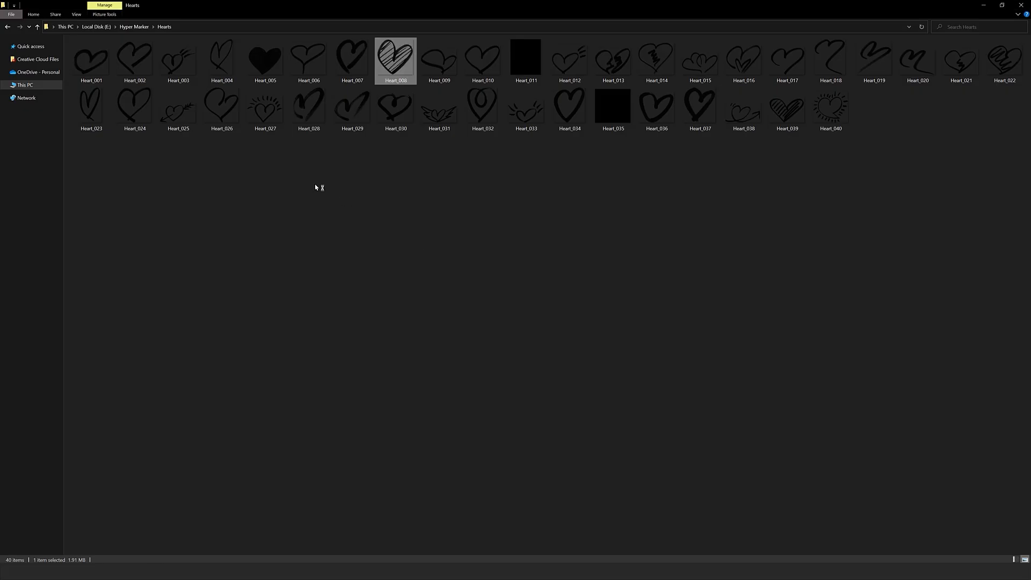
left_click(145, 29)
double_click(94, 118)
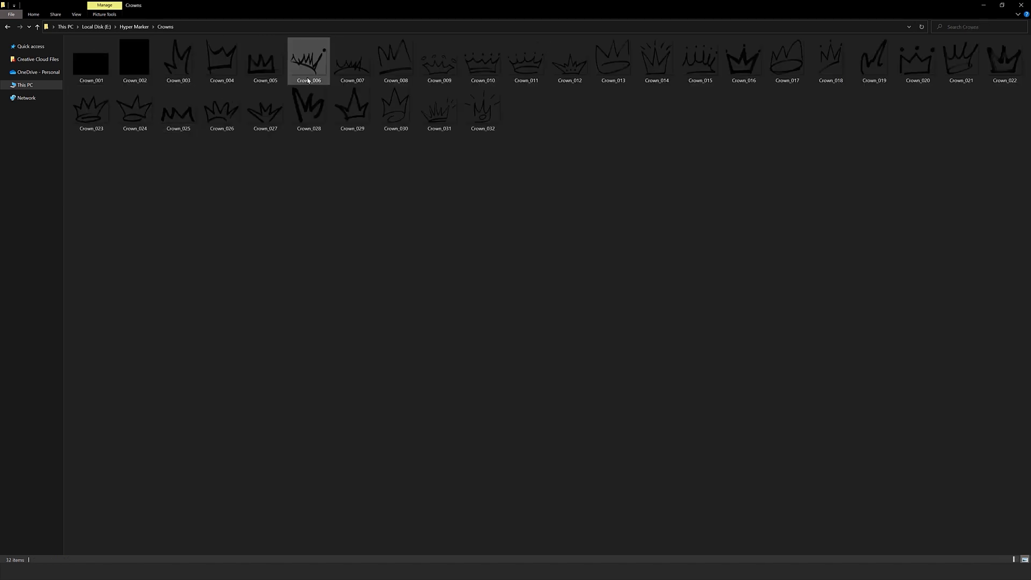
left_click(309, 64)
left_click_drag(308, 63, 49, 572)
left_click_drag(553, 393, 489, 258)
left_click_drag(534, 314, 532, 329)
left_click_drag(464, 315, 401, 124)
left_click_drag(434, 155, 437, 149)
left_click_drag(373, 135, 372, 144)
mouse_move(449, 210)
left_mouse_down()
mouse_move(463, 187)
mouse_move(451, 211)
left_mouse_up()
key("Return")
left_click_drag(439, 175, 436, 174)
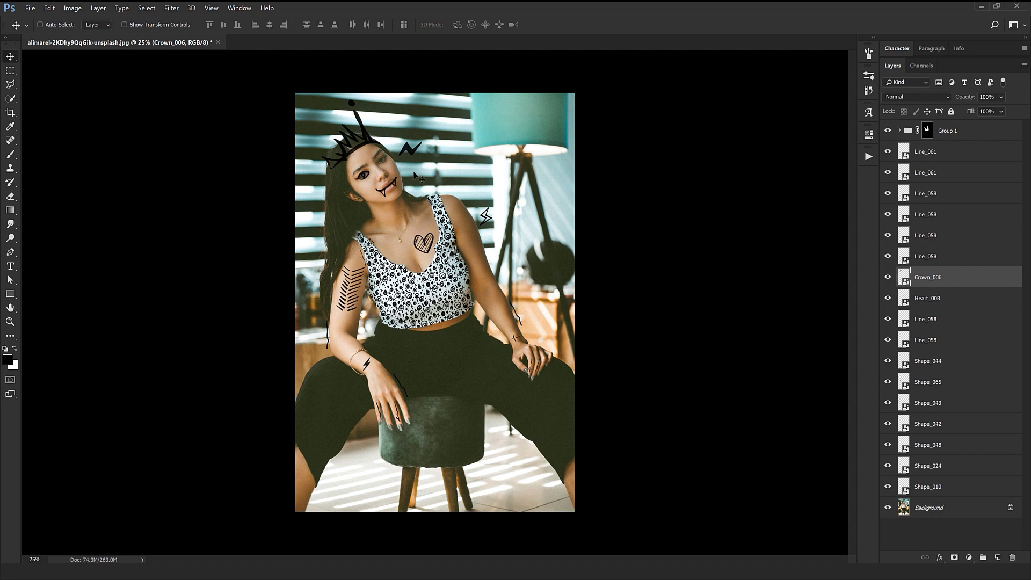
Fine-tune the rotation, size and position of Crown_006 so it fits the hairline.
key("ctrl+t")
left_click(335, 146, "ctrl")
mouse_move(270, 172)
left_mouse_down()
mouse_move(274, 181)
mouse_move(280, 175)
left_mouse_up()
left_click_drag(498, 214, 508, 202)
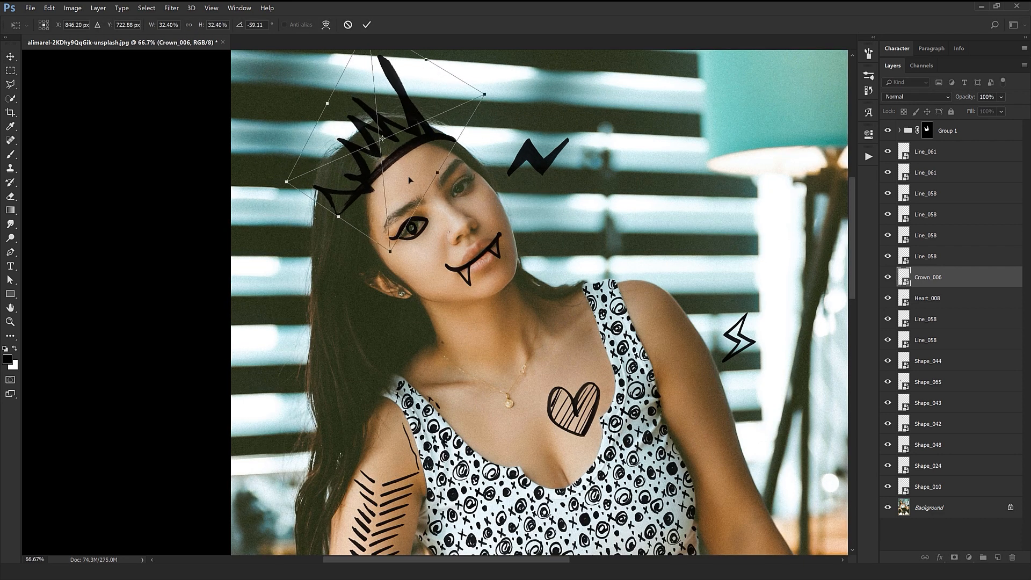
key("Return")
key("ctrl+minus")
key("ctrl+minus")
key("ctrl+minus")
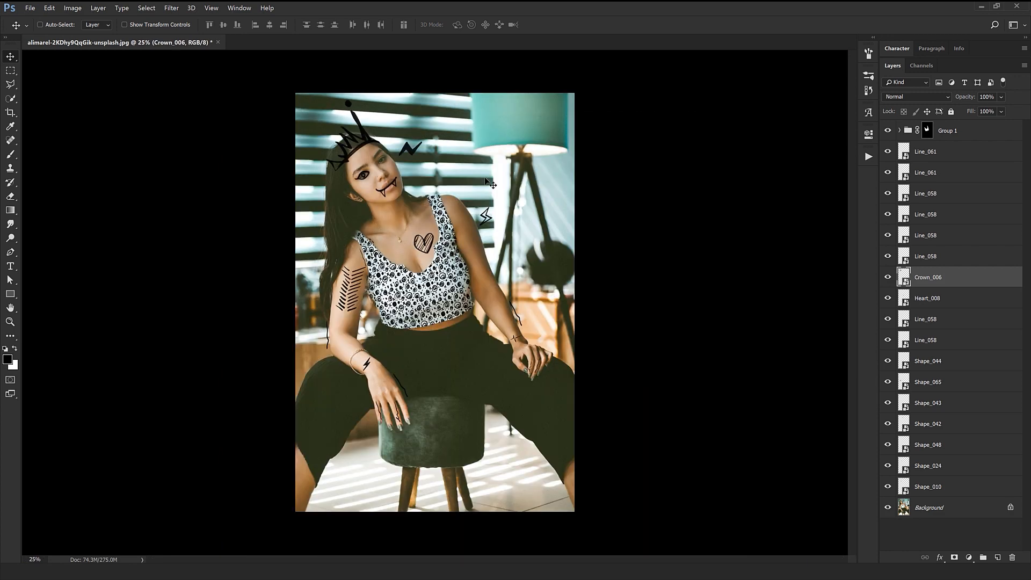
Place Scribble_090 from the Hyper Marker Scribbles folder in the photo.
key("alt+Tab")
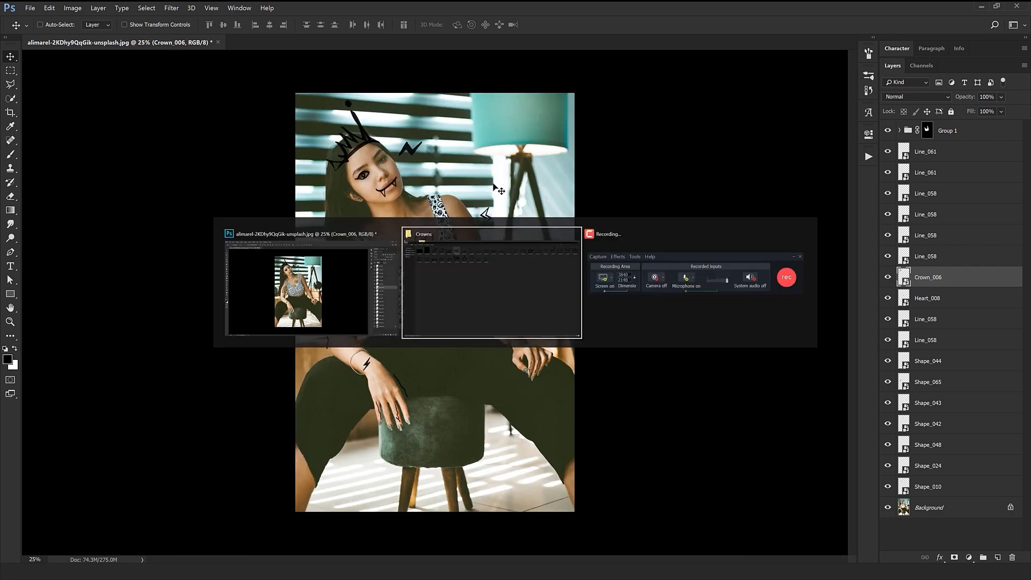
key("alt+Up")
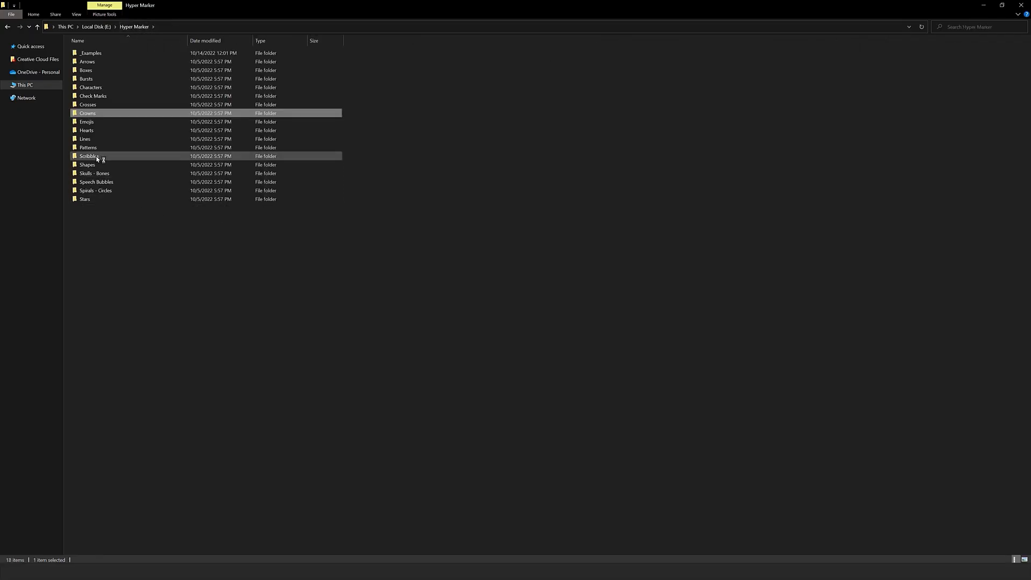
double_click(97, 157)
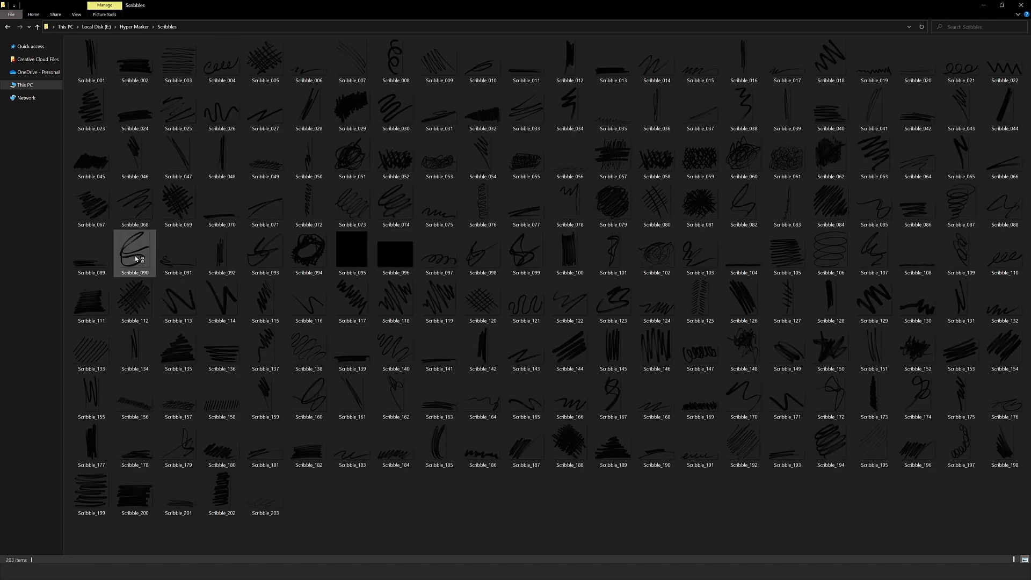
mouse_move(136, 260)
left_mouse_down()
mouse_move(80, 529)
mouse_move(49, 561)
mouse_move(484, 357)
mouse_move(548, 400)
mouse_move(546, 429)
mouse_move(688, 310)
left_mouse_up()
mouse_move(570, 328)
left_mouse_down()
mouse_move(512, 456)
mouse_move(466, 484)
left_mouse_up()
key("Return")
Rotate Scribble_090 and move it over the lampshade so it runs off the photo's upper corner.
key("ctrl+t")
left_click_drag(524, 357, 531, 526)
key("Return")
mouse_move(475, 444)
left_mouse_down()
mouse_move(462, 451)
mouse_move(663, 210)
left_mouse_up()
key("ctrl+t")
left_click_drag(683, 339, 713, 58)
key("Return")
left_click_drag(605, 300, 650, 211)
Place Scribble_172 in the photo, rotated and moved into the lower corner beside the stool.
key("alt+Tab")
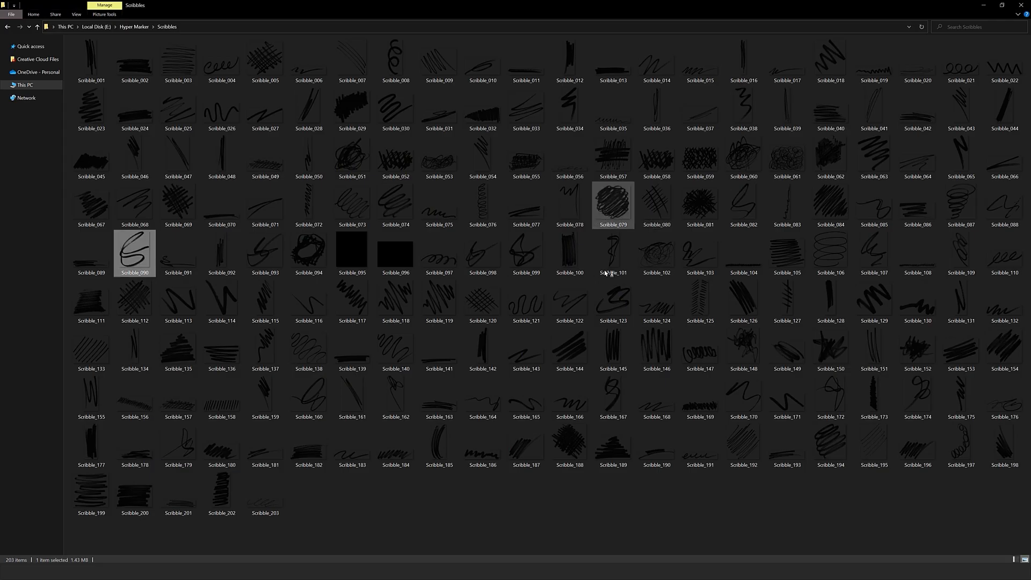
mouse_move(831, 395)
left_mouse_down()
mouse_move(48, 559)
mouse_move(472, 353)
mouse_move(551, 412)
left_mouse_up()
key("Return")
key("ctrl+t")
left_click_drag(702, 352, 682, 521)
left_click_drag(634, 425, 347, 494)
mouse_move(462, 431)
left_mouse_down()
mouse_move(491, 576)
mouse_move(341, 578)
left_mouse_up()
mouse_move(296, 501)
left_mouse_down()
mouse_move(349, 483)
mouse_move(344, 490)
left_mouse_up()
key("Return")
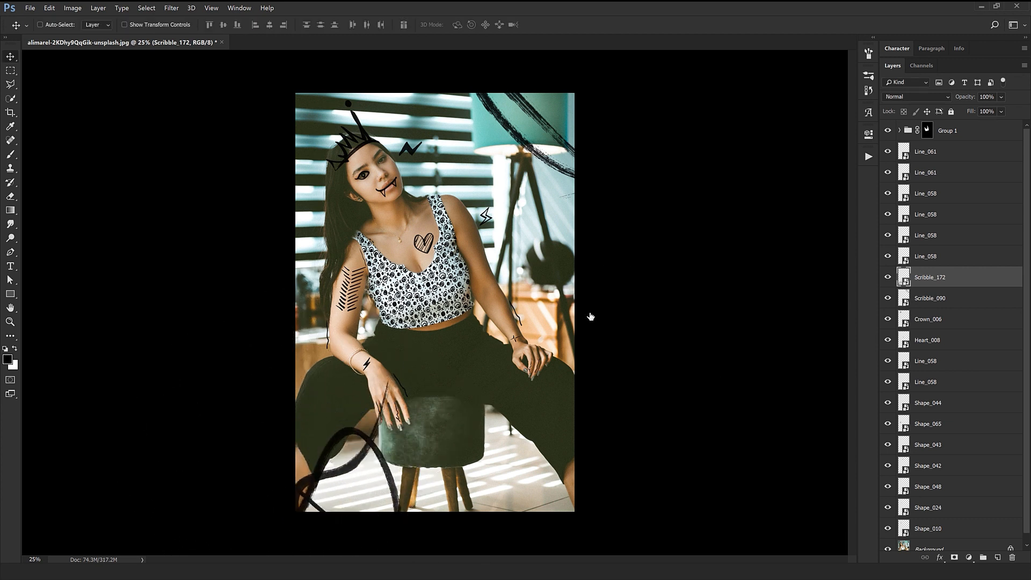
Apply a Color Overlay to Scribble_172 in the teal 62bdb6 sampled from the lampshade.
left_click(634, 359)
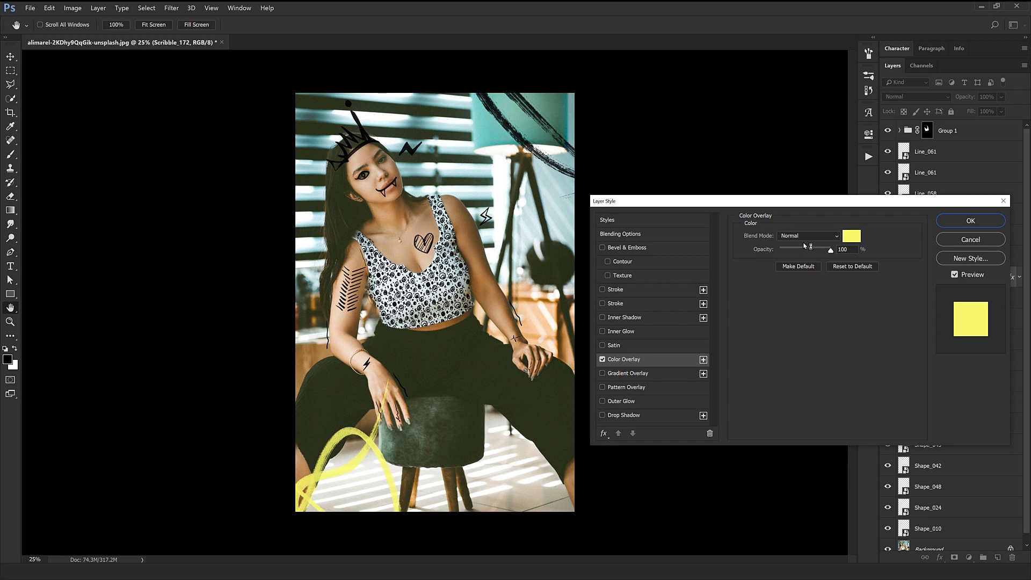
left_click(846, 235)
left_click(502, 126)
key("Return")
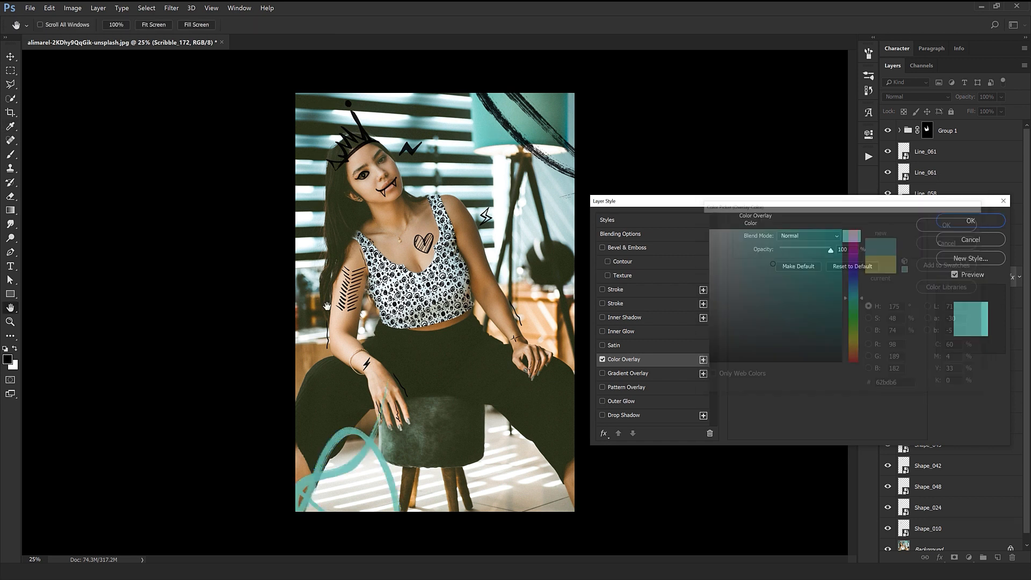
left_click(977, 216)
Rotate Scribble_172 to about 167° and shift it so its tail crosses the stool.
key("ctrl+t")
mouse_move(582, 273)
left_mouse_down()
mouse_move(596, 462)
mouse_move(579, 513)
left_mouse_up()
mouse_move(323, 442)
left_mouse_down()
mouse_move(358, 421)
mouse_move(367, 443)
left_mouse_up()
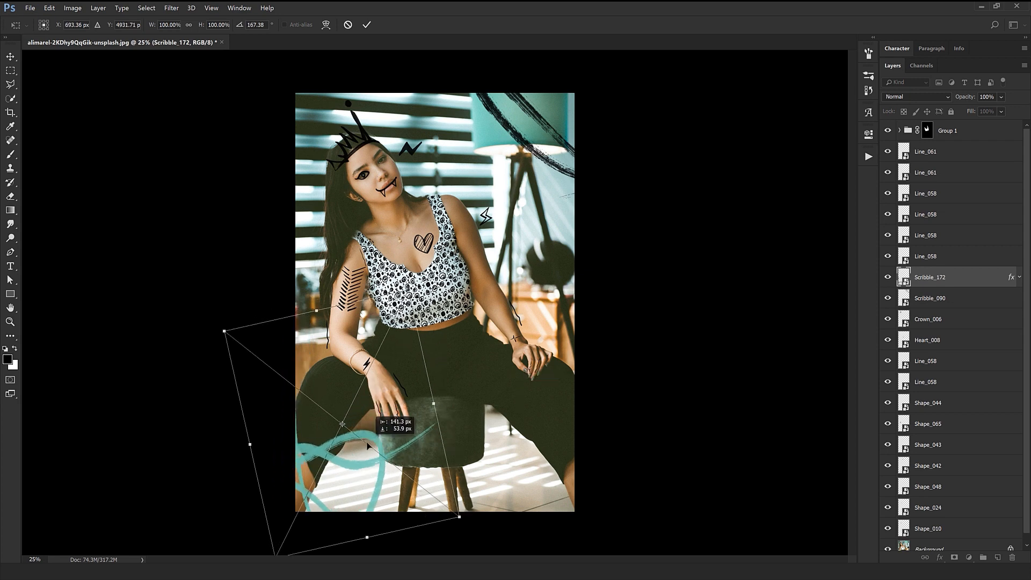
key("Return")
Place Scribble_192 over the lamp-side forearm, scaled down to about 15%.
key("alt+Tab")
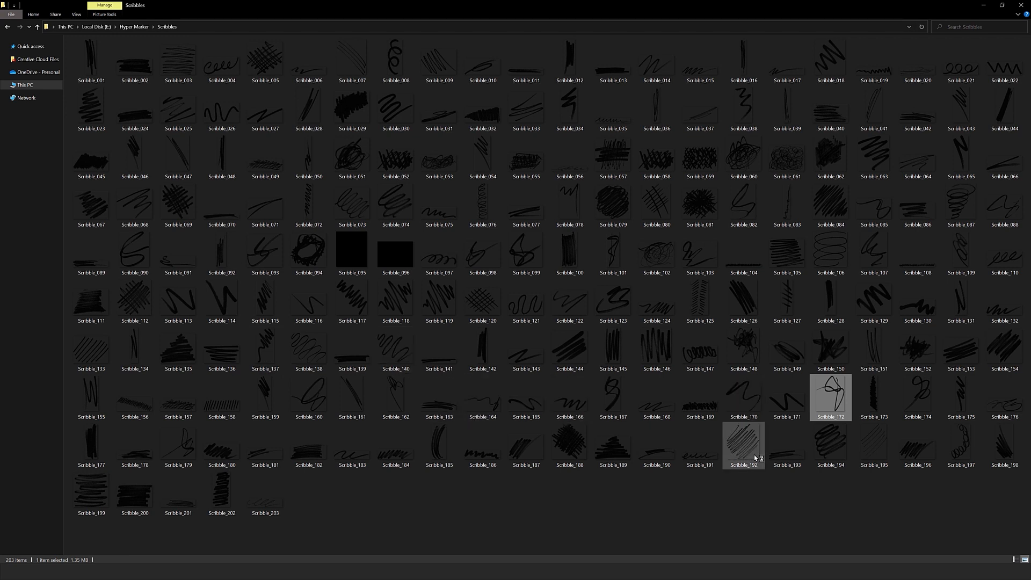
mouse_move(741, 450)
left_mouse_down()
mouse_move(102, 532)
mouse_move(53, 559)
mouse_move(450, 362)
left_mouse_up()
mouse_move(515, 399)
left_mouse_down()
mouse_move(451, 318)
mouse_move(386, 379)
mouse_move(411, 309)
mouse_move(506, 250)
mouse_move(557, 350)
left_mouse_up()
key("Return")
scroll(537, 301, "up", 4)
key("ctrl+t")
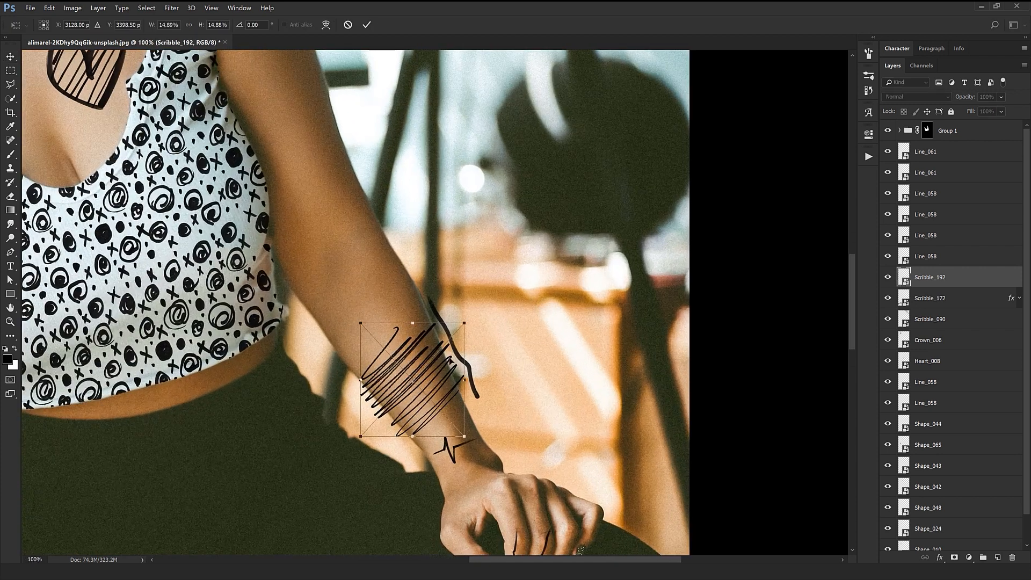
key("Return")
Rotate Scribble_192 across the forearm and duplicate it twice to cover the arm from wrist to elbow.
key("ctrl+t")
left_click_drag(513, 405, 537, 443)
key("Return")
mouse_move(436, 414)
left_mouse_down()
mouse_move(467, 405)
mouse_move(433, 318)
mouse_move(445, 330)
left_mouse_up()
scroll(510, 359, "down", 4)
scroll(533, 310, "up", 4)
mouse_move(371, 161)
left_mouse_down()
mouse_move(417, 285)
mouse_move(449, 305)
left_mouse_up()
scroll(449, 305, "down", 4)
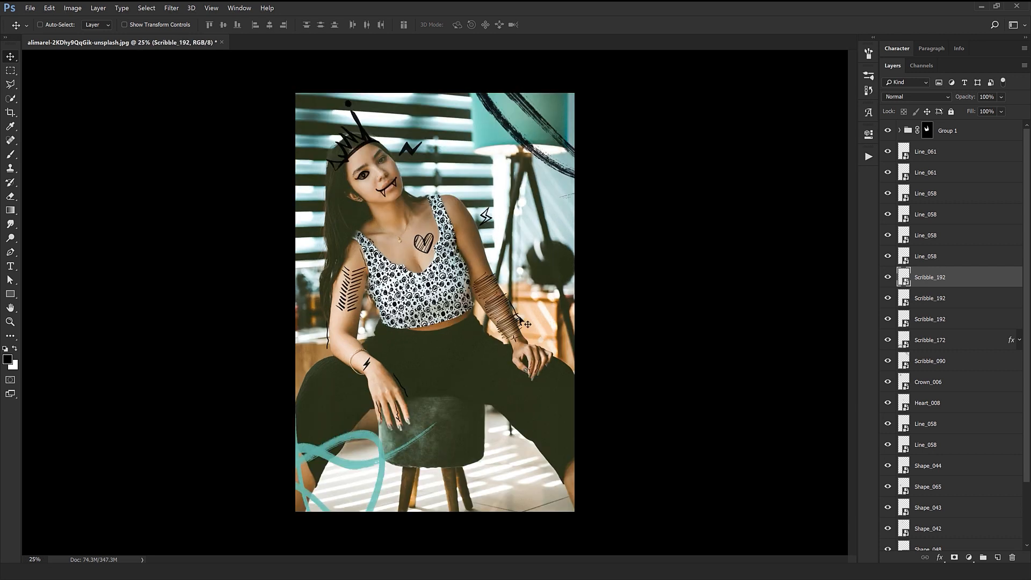
Add a Color Balance adjustment above the Background layer, shifting the midtones to +57 blue and slightly toward green.
scroll(982, 358, "down", 2)
left_click(937, 537)
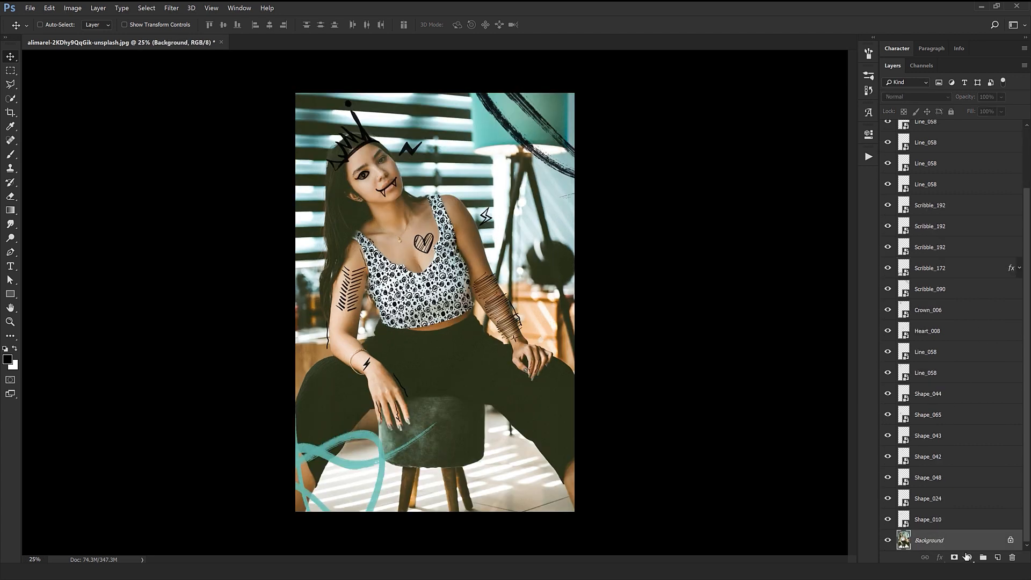
left_click(968, 557)
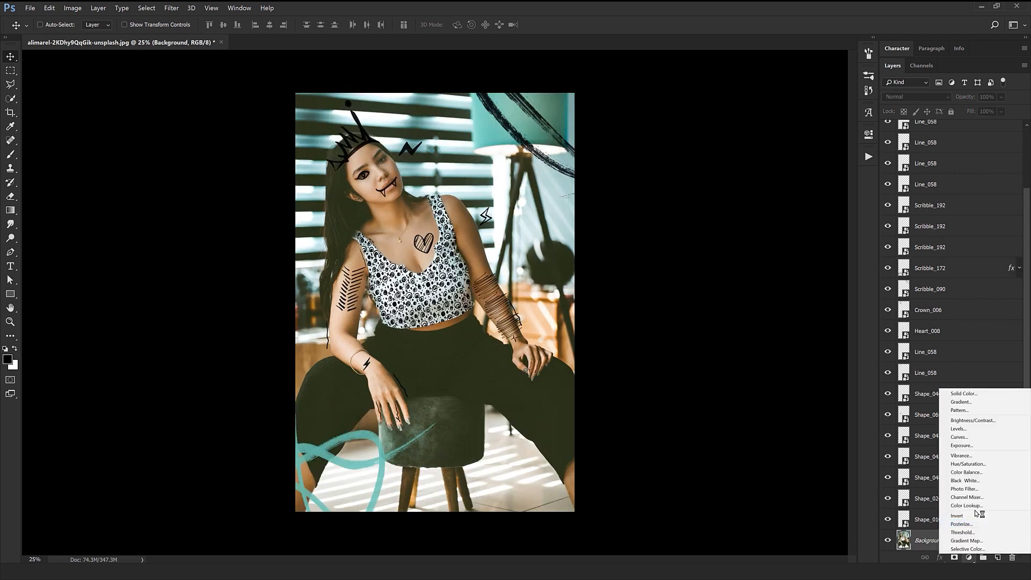
left_click(979, 473)
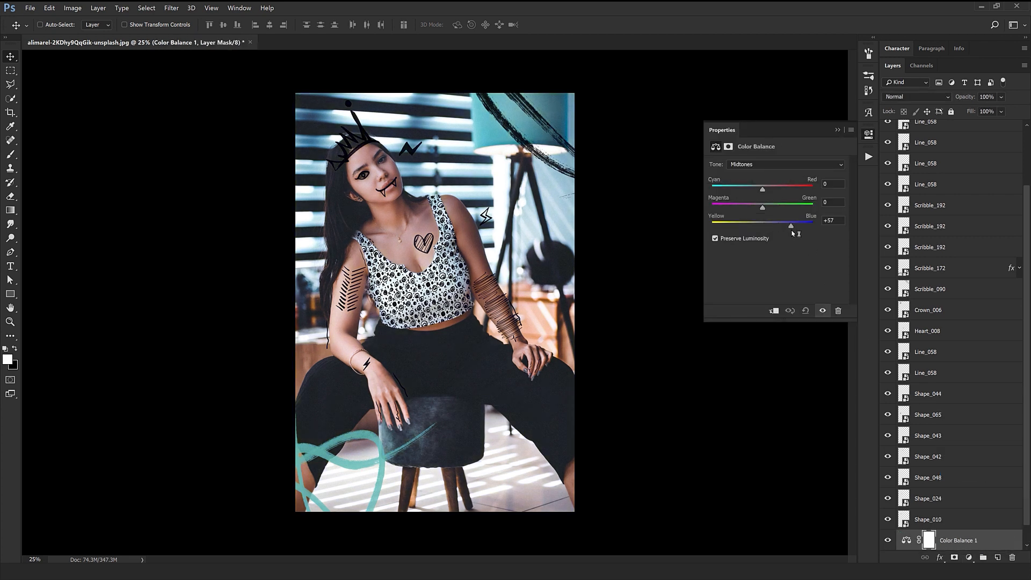
left_click_drag(762, 207, 769, 208)
Choose another tone range in the Color Balance adjustment and shift it slightly toward blue.
left_click(762, 165)
left_click(763, 171)
left_click_drag(763, 225, 766, 225)
left_click(739, 141)
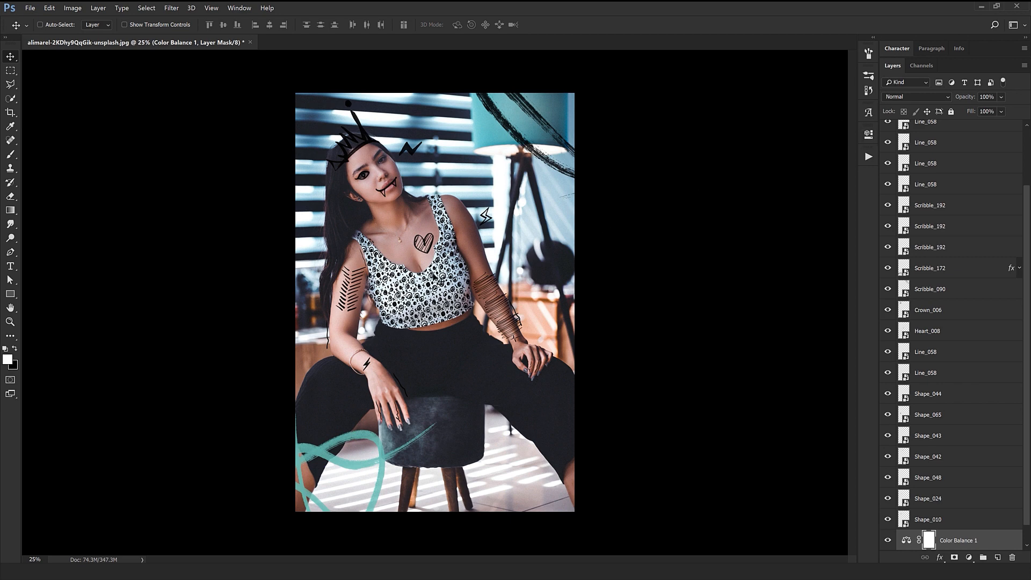
Examine the decorated portrait up close from the face down to the hands and scribbles, then as a whole.
key("ctrl+1")
scroll(438, 277, "up", 5)
left_click_drag(422, 355, 617, 86)
left_click_drag(591, 492, 542, 178)
left_click_drag(563, 393, 517, 93)
left_click_drag(470, 437, 472, 217)
key("ctrl+minus")
key("ctrl+minus")
key("ctrl+minus")
key("ctrl+minus")
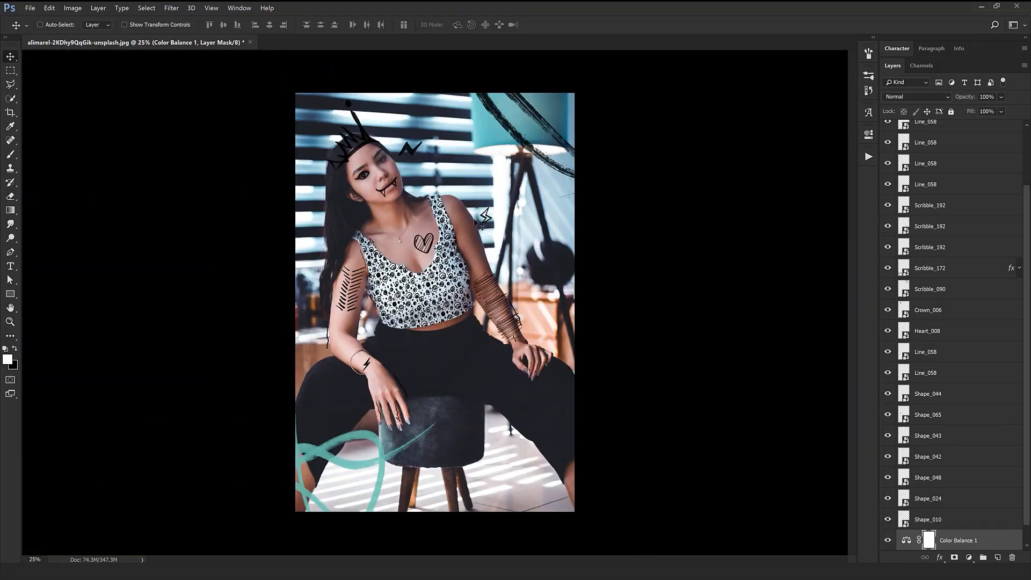